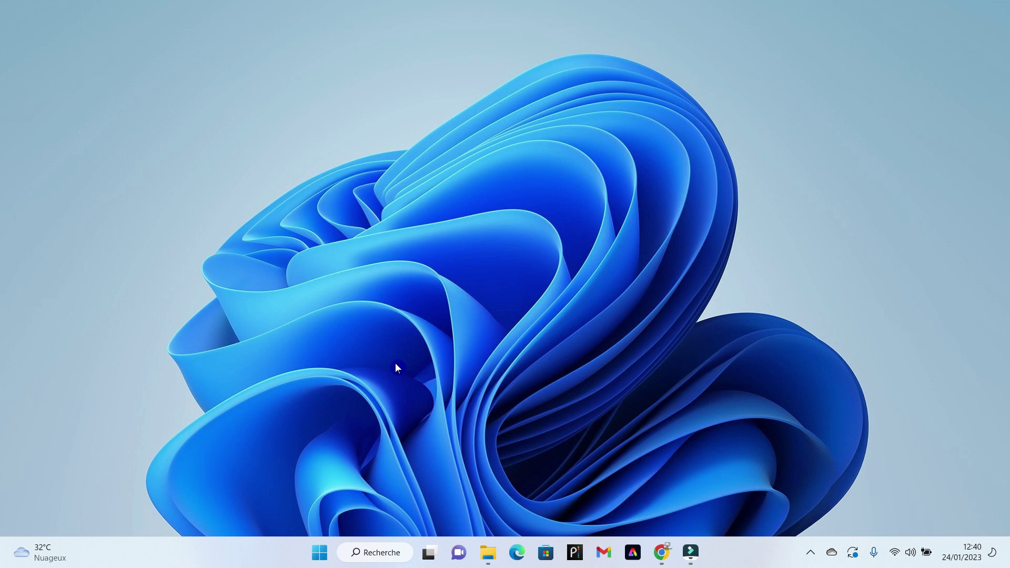
Step: Load onlyoffice.com in the Chrome tab
{"action": "left_click", "coordinate": [664, 554]}
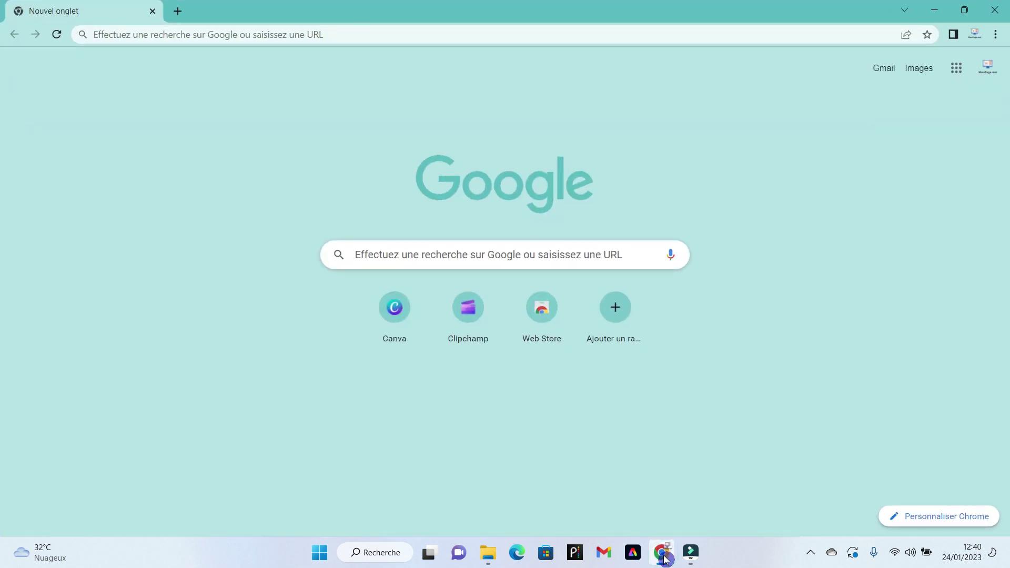
{"action": "left_click", "coordinate": [359, 32]}
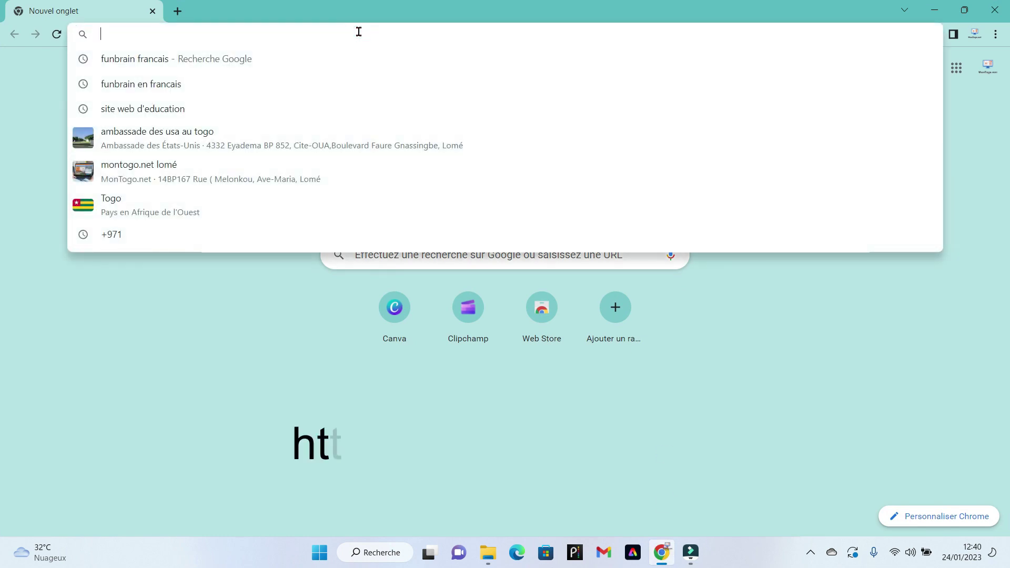
{"action": "type", "text": "only"}
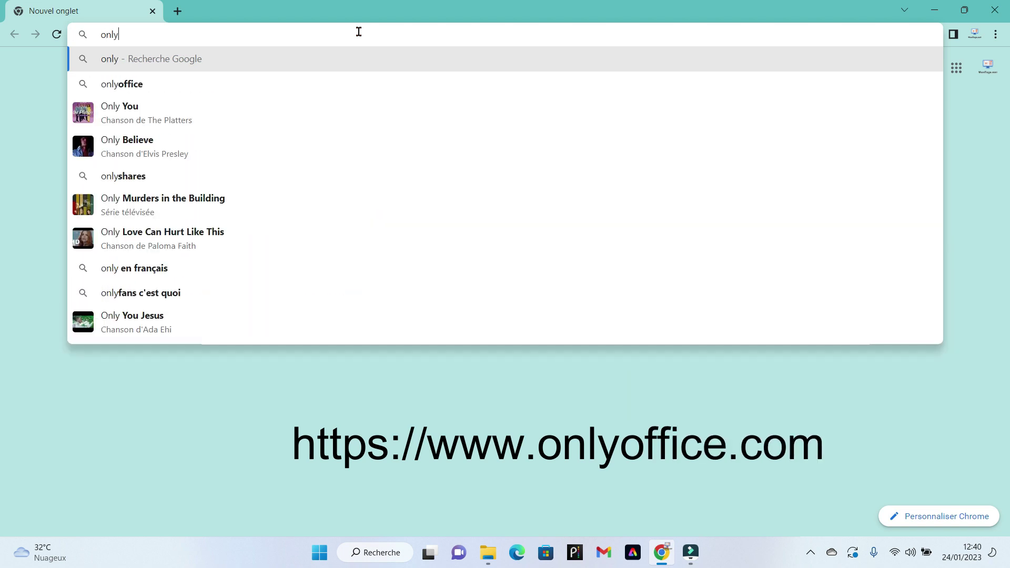
{"action": "type", "text": "office"}
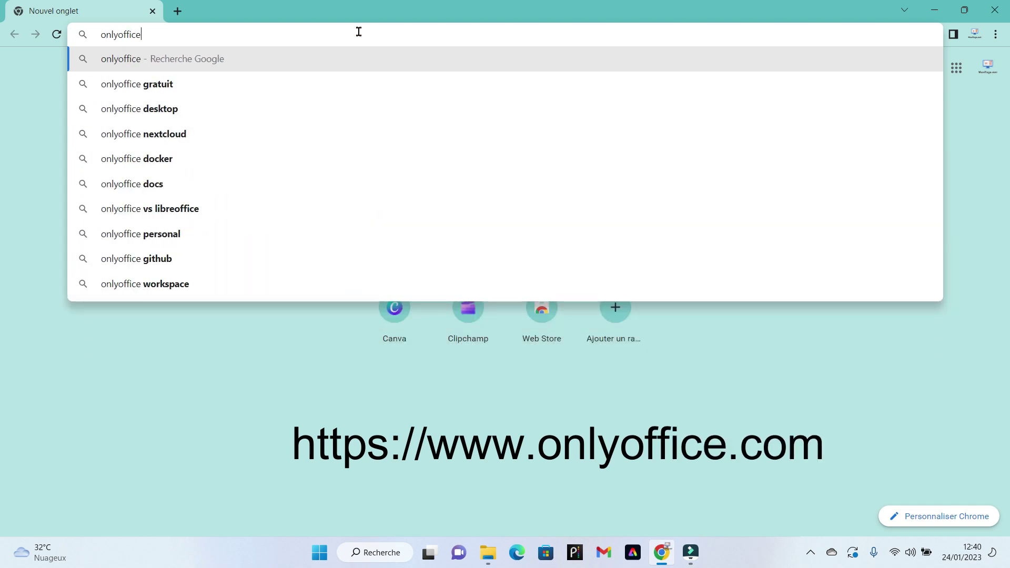
{"action": "type", "text": ".com"}
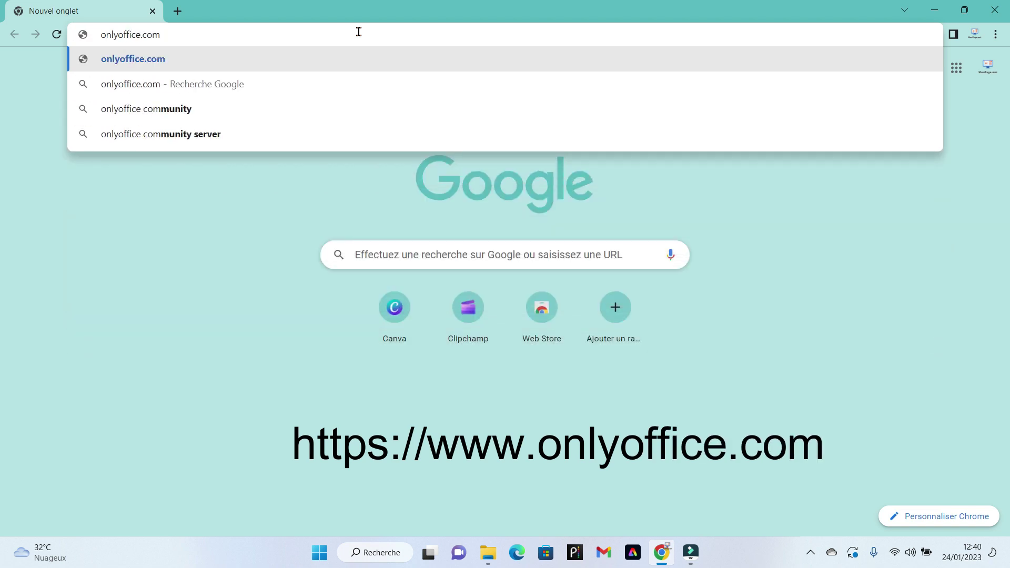
{"action": "key", "text": "Return"}
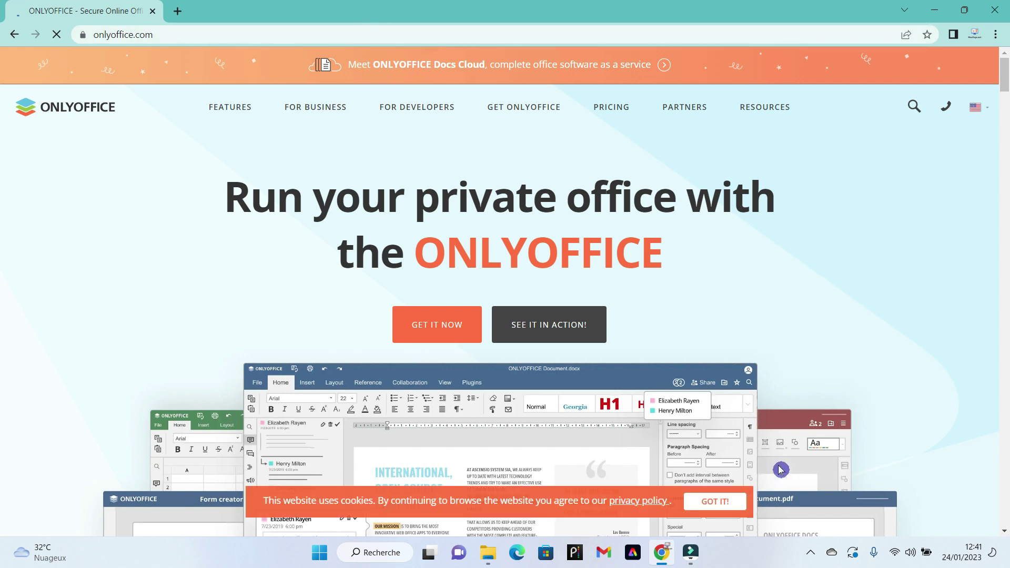
Step: Dismiss the cookie notice and switch the site language to French
{"action": "left_click", "coordinate": [733, 502]}
{"action": "mouse_move", "coordinate": [977, 108]}
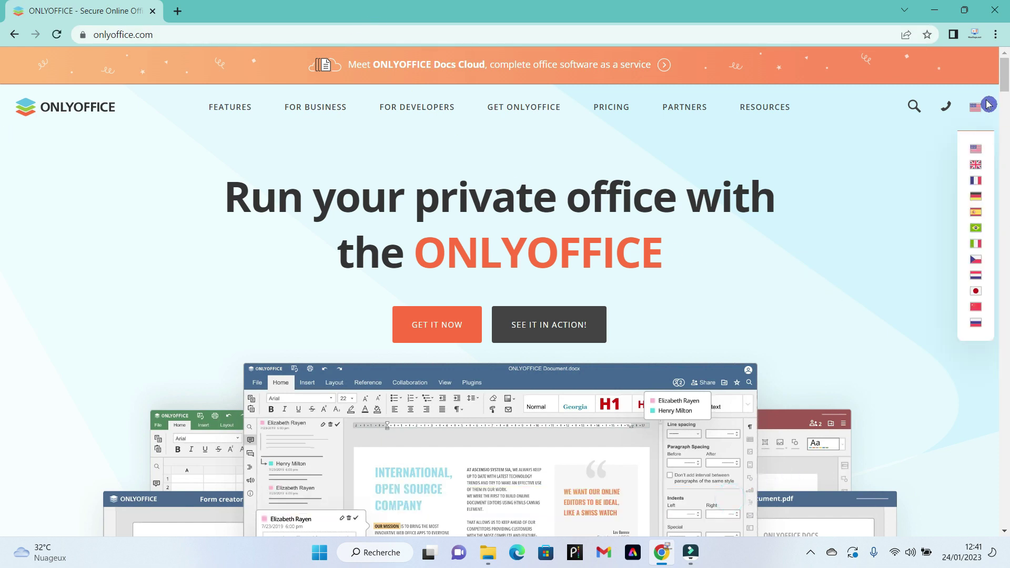
{"action": "left_click", "coordinate": [977, 180]}
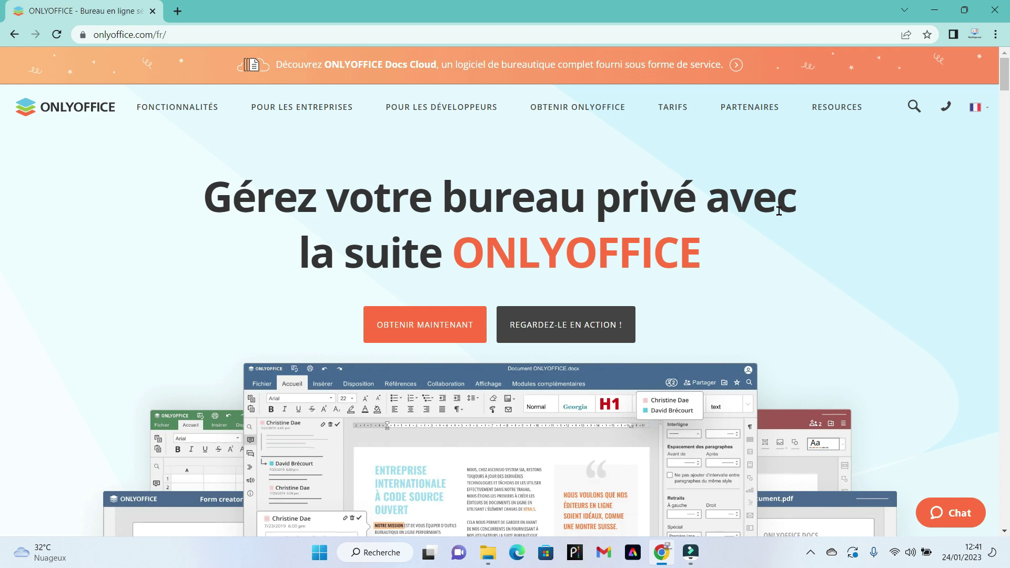
{"action": "scroll", "coordinate": [779, 211], "scroll_direction": "down", "scroll_amount": 2}
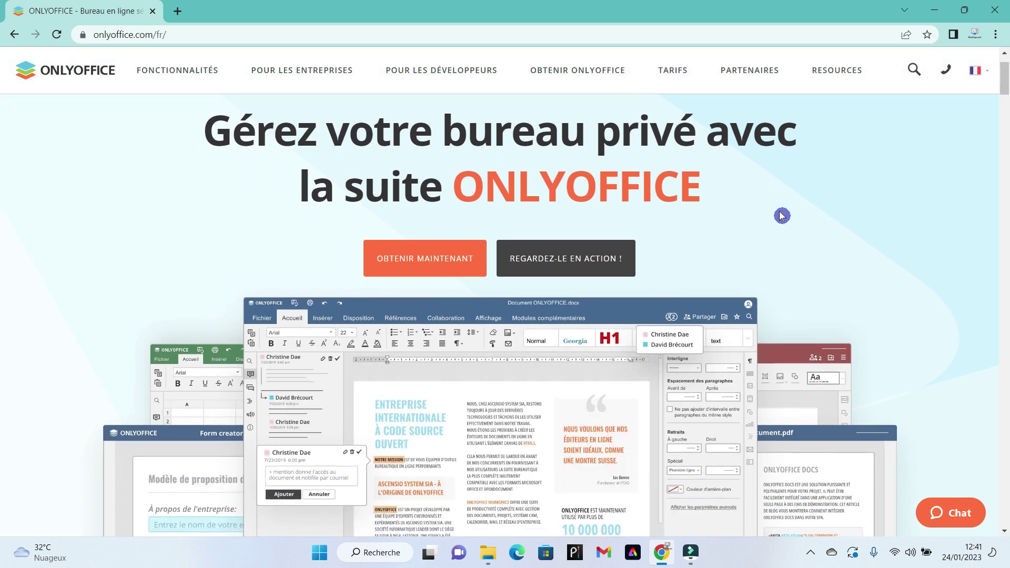
{"action": "scroll", "coordinate": [781, 216], "scroll_direction": "down", "scroll_amount": 2}
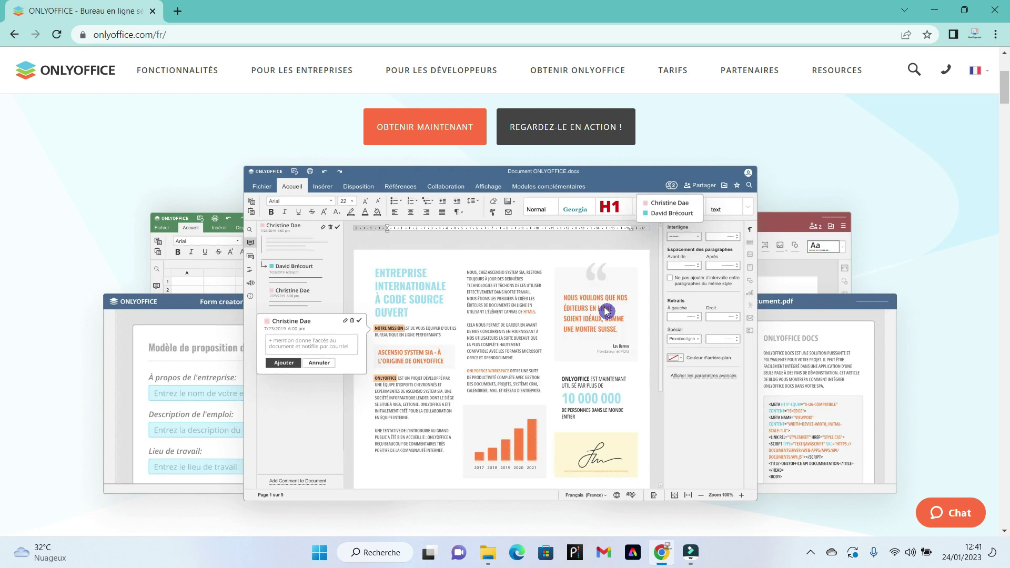
{"action": "scroll", "coordinate": [606, 311], "scroll_direction": "down", "scroll_amount": 1}
{"action": "scroll", "coordinate": [606, 311], "scroll_direction": "up", "scroll_amount": 1}
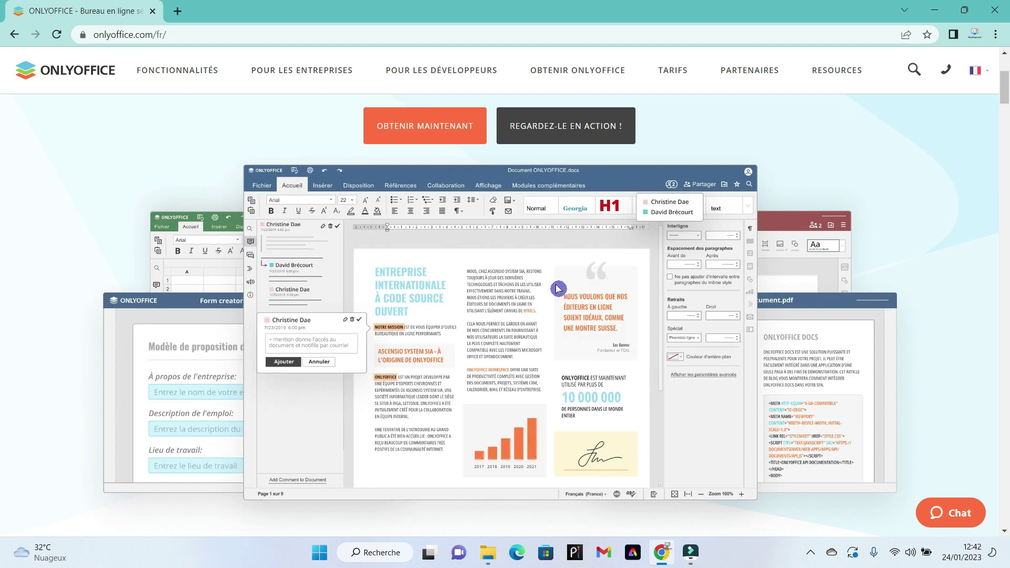
Step: Scroll down through the French home page and back up
{"action": "scroll", "coordinate": [558, 289], "scroll_direction": "down", "scroll_amount": 1}
{"action": "scroll", "coordinate": [558, 289], "scroll_direction": "down", "scroll_amount": 4}
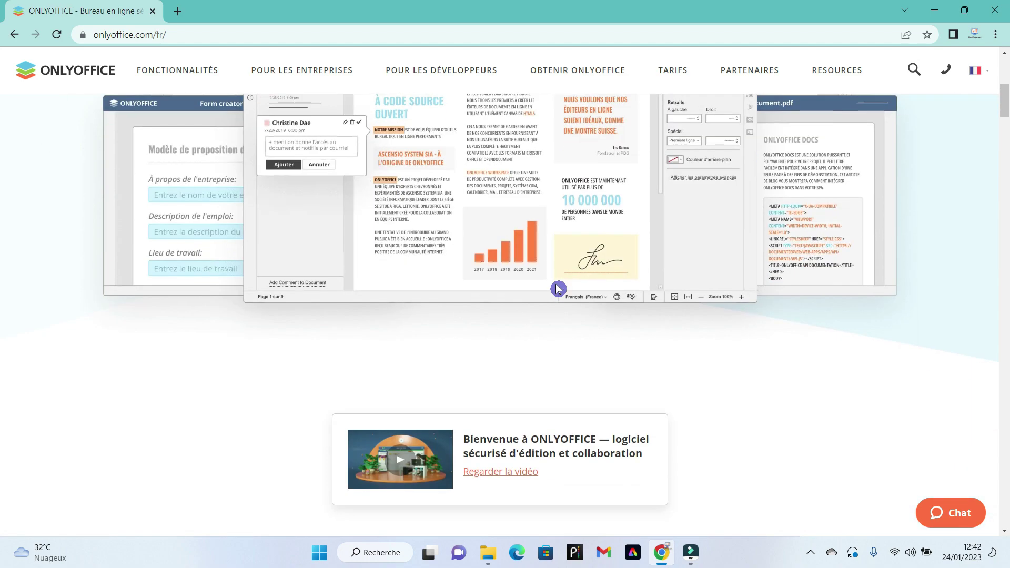
{"action": "scroll", "coordinate": [558, 288], "scroll_direction": "down", "scroll_amount": 4}
{"action": "scroll", "coordinate": [631, 410], "scroll_direction": "down", "scroll_amount": 4}
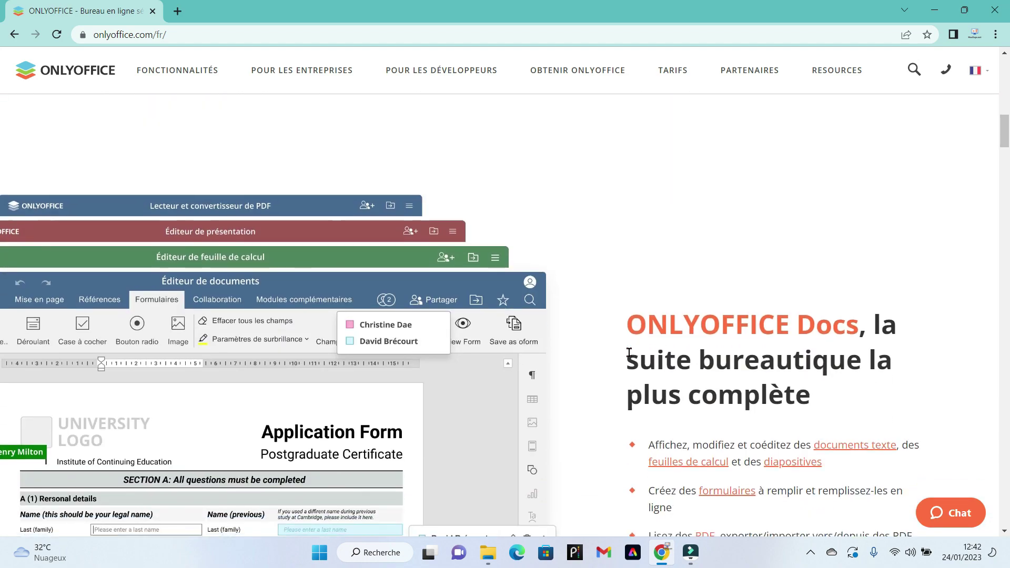
{"action": "scroll", "coordinate": [631, 410], "scroll_direction": "down", "scroll_amount": 3}
{"action": "scroll", "coordinate": [631, 357], "scroll_direction": "down", "scroll_amount": 5}
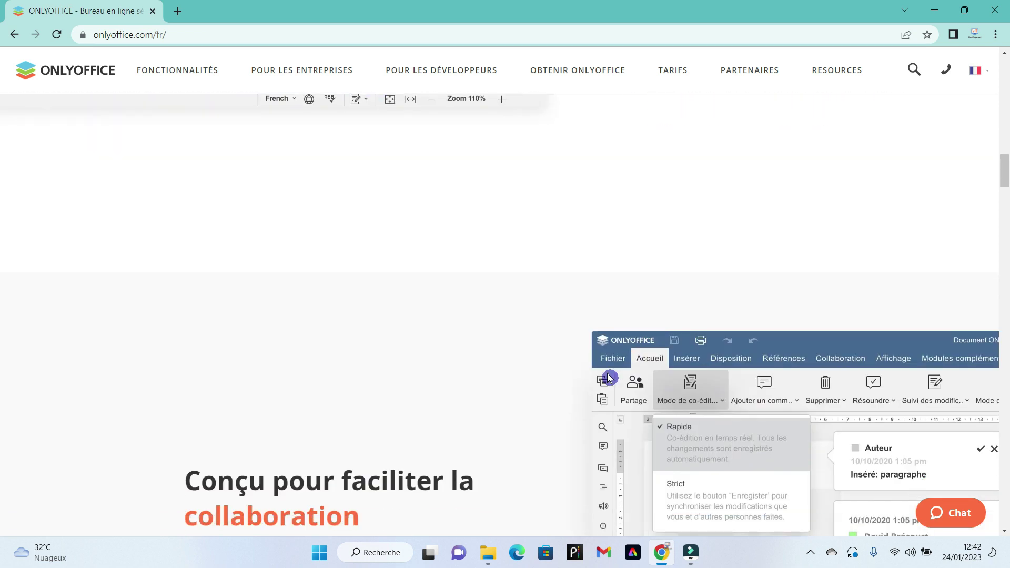
{"action": "scroll", "coordinate": [587, 396], "scroll_direction": "down", "scroll_amount": 4}
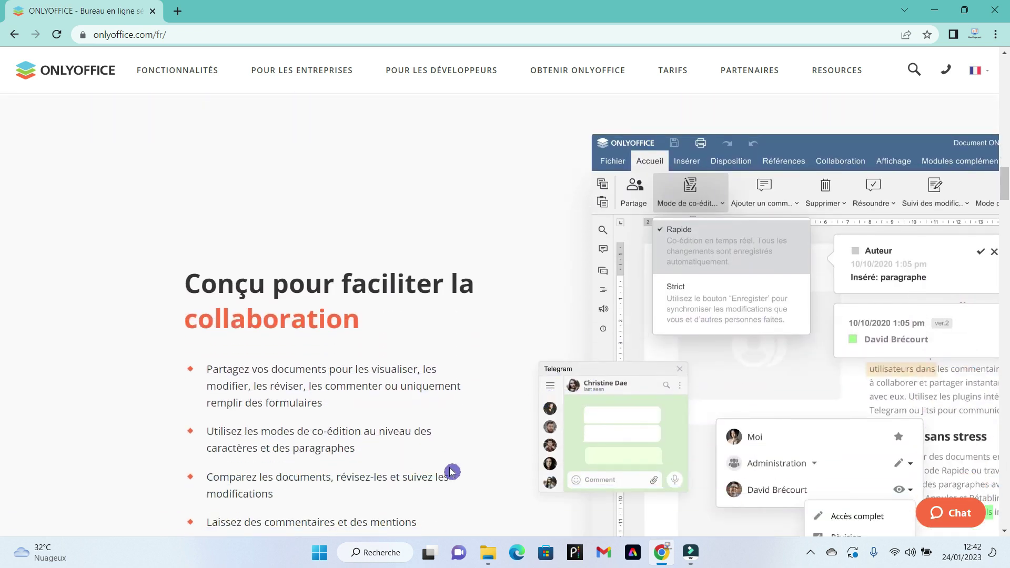
{"action": "scroll", "coordinate": [456, 439], "scroll_direction": "down", "scroll_amount": 1}
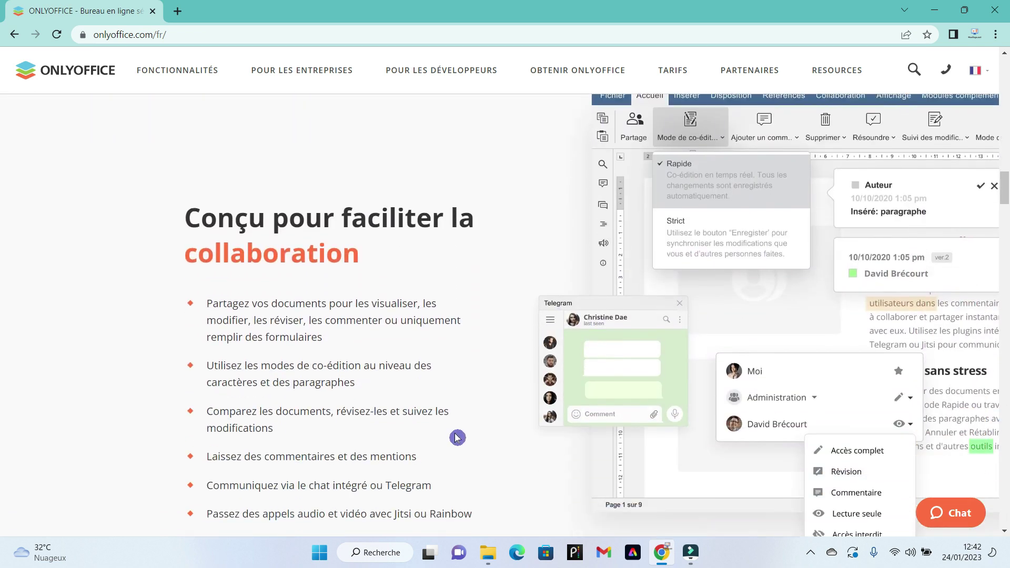
{"action": "scroll", "coordinate": [457, 438], "scroll_direction": "up", "scroll_amount": 2}
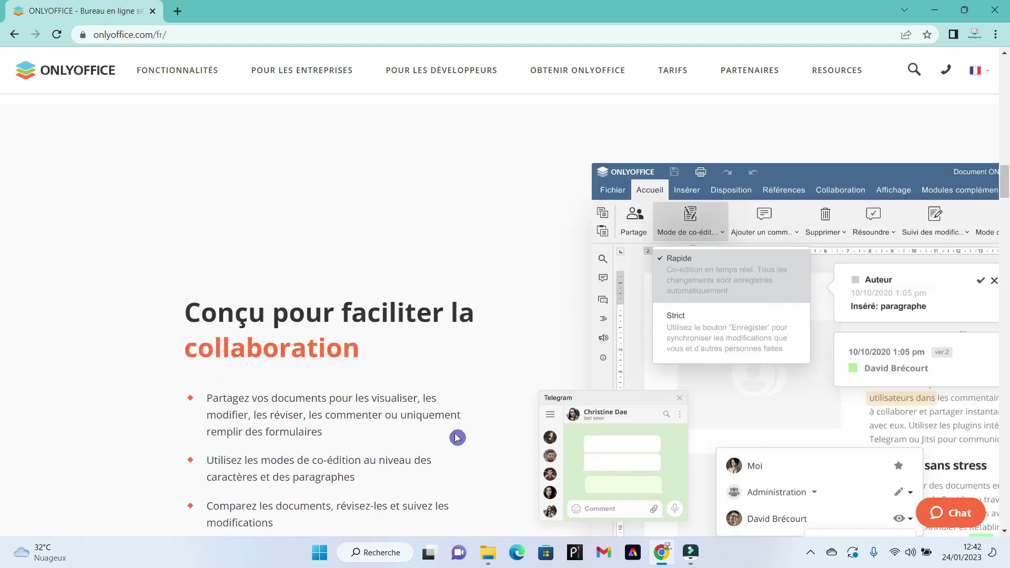
{"action": "scroll", "coordinate": [457, 438], "scroll_direction": "up", "scroll_amount": 7}
{"action": "scroll", "coordinate": [457, 438], "scroll_direction": "up", "scroll_amount": 7}
{"action": "scroll", "coordinate": [456, 438], "scroll_direction": "up", "scroll_amount": 6}
{"action": "scroll", "coordinate": [457, 438], "scroll_direction": "up", "scroll_amount": 5}
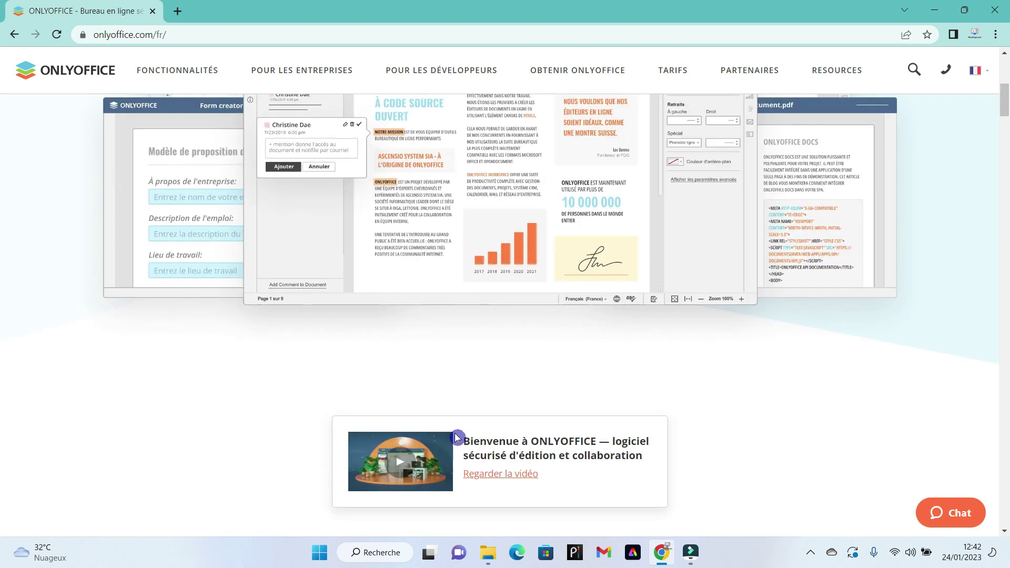
{"action": "scroll", "coordinate": [457, 438], "scroll_direction": "up", "scroll_amount": 5}
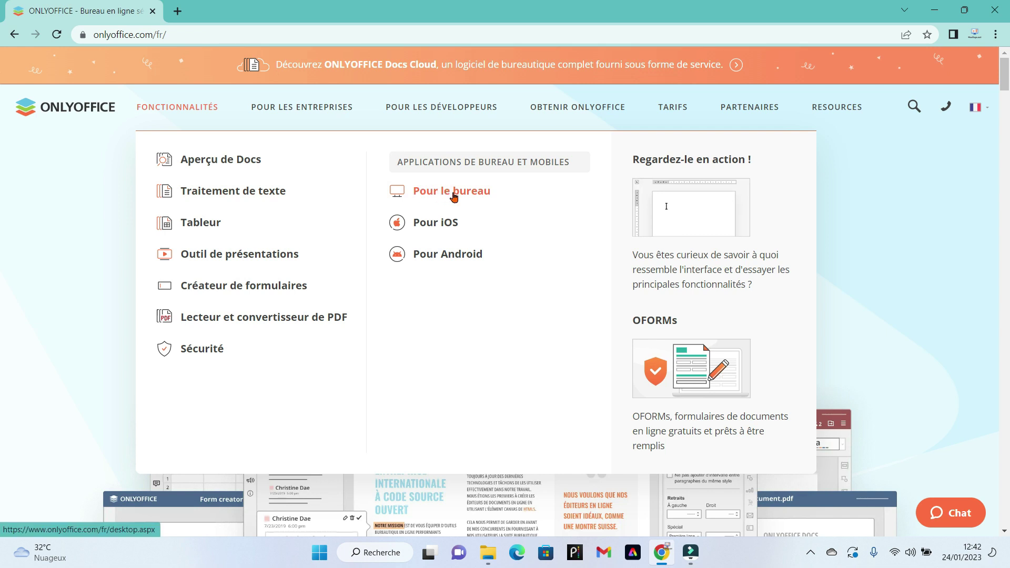
Step: Browse the Pour le bureau desktop editors page, then go to TÉLÉCHARGER MAINTENANT
{"action": "left_click", "coordinate": [455, 194]}
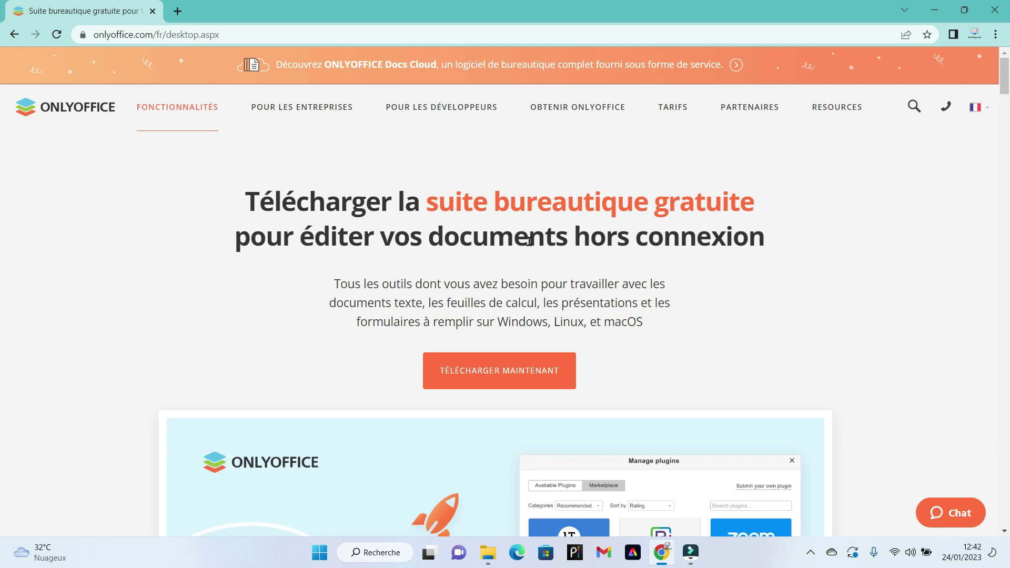
{"action": "scroll", "coordinate": [647, 260], "scroll_direction": "down", "scroll_amount": 1}
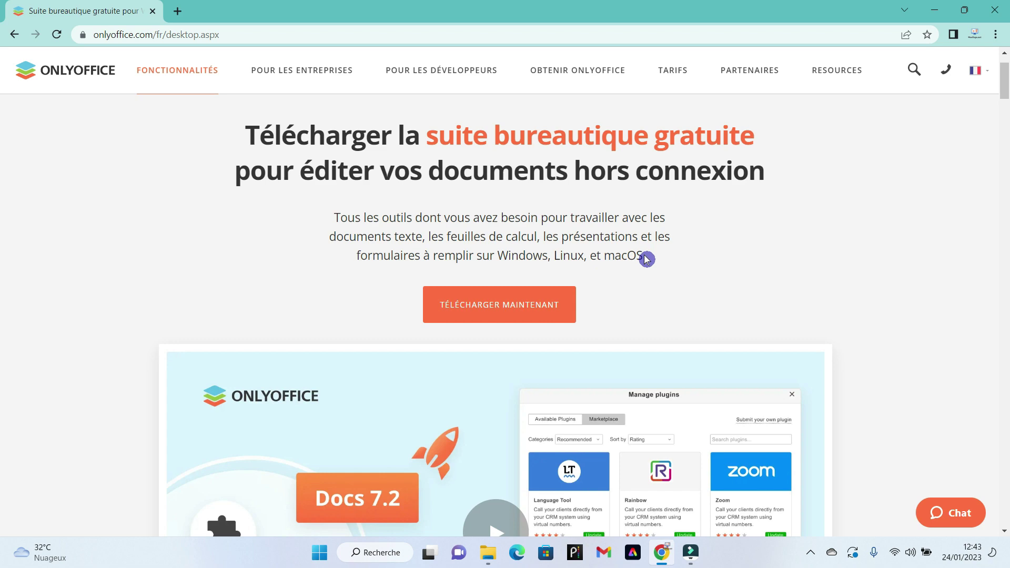
{"action": "scroll", "coordinate": [646, 259], "scroll_direction": "down", "scroll_amount": 1}
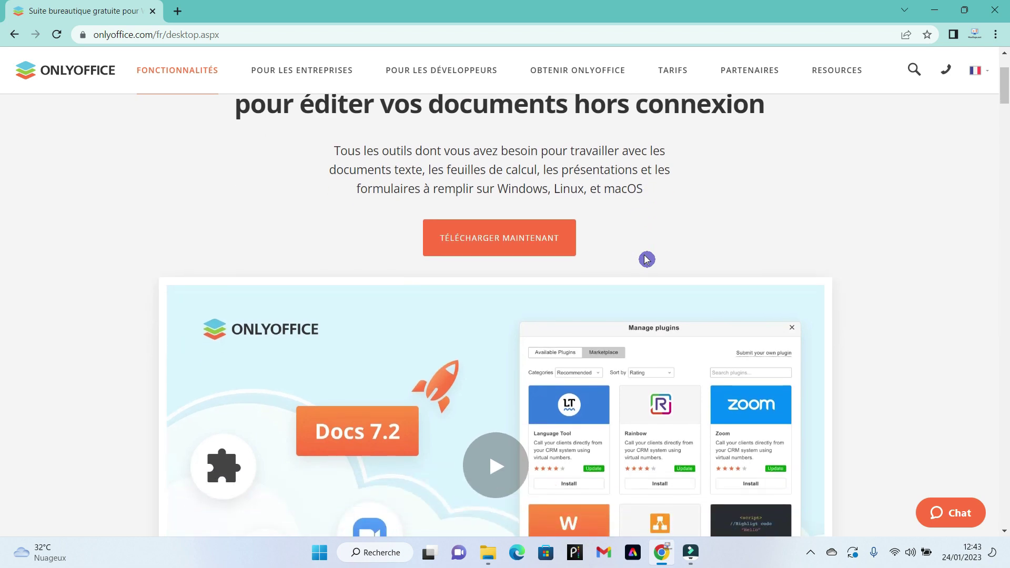
{"action": "scroll", "coordinate": [646, 259], "scroll_direction": "down", "scroll_amount": 2}
{"action": "scroll", "coordinate": [646, 259], "scroll_direction": "down", "scroll_amount": 2}
{"action": "scroll", "coordinate": [647, 258], "scroll_direction": "down", "scroll_amount": 3}
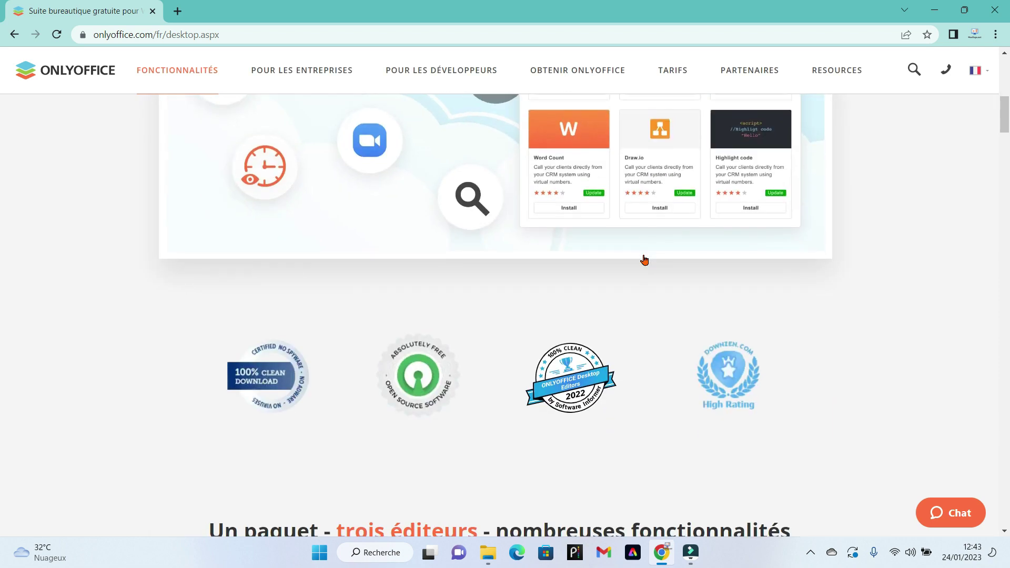
{"action": "scroll", "coordinate": [644, 260], "scroll_direction": "down", "scroll_amount": 2}
{"action": "scroll", "coordinate": [645, 259], "scroll_direction": "up", "scroll_amount": 5}
{"action": "scroll", "coordinate": [647, 260], "scroll_direction": "up", "scroll_amount": 6}
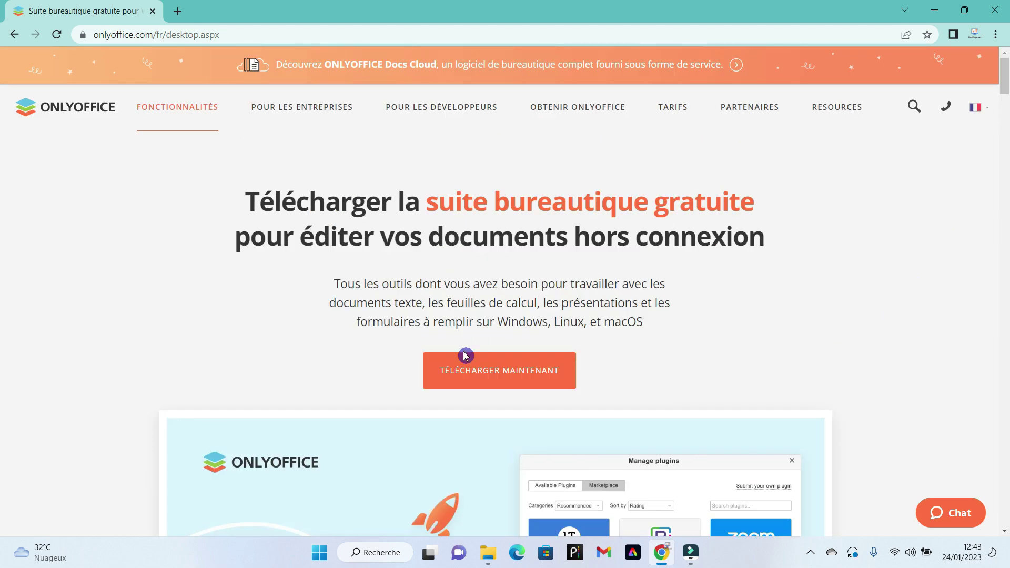
{"action": "left_click", "coordinate": [466, 385]}
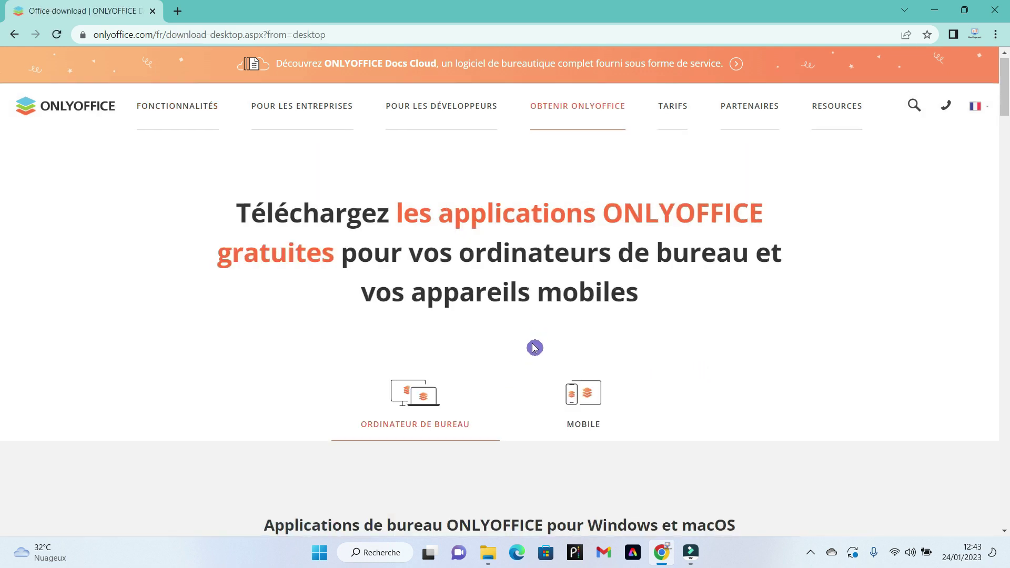
{"action": "scroll", "coordinate": [534, 347], "scroll_direction": "down", "scroll_amount": 3}
{"action": "scroll", "coordinate": [534, 351], "scroll_direction": "down", "scroll_amount": 3}
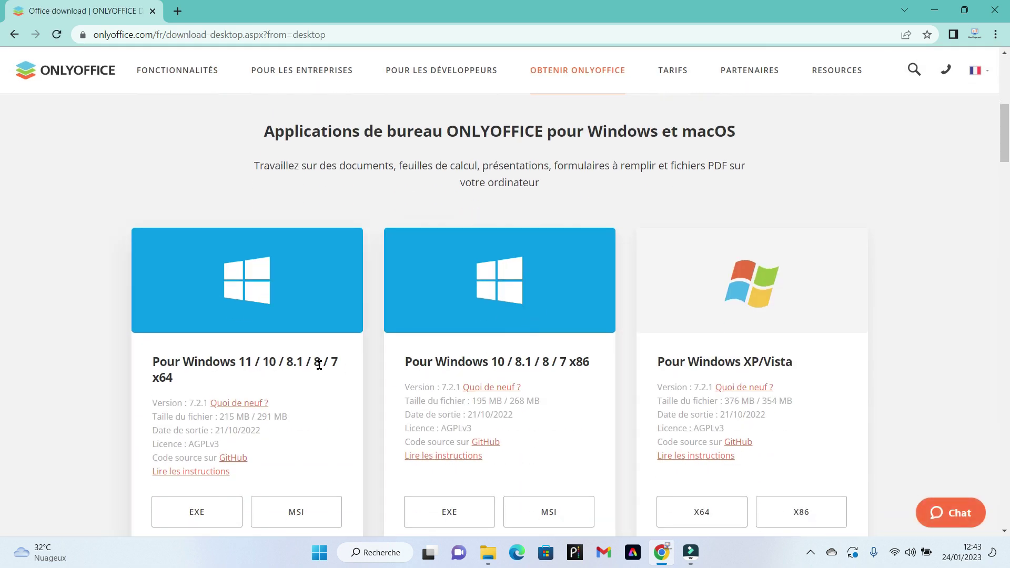
{"action": "scroll", "coordinate": [609, 292], "scroll_direction": "down", "scroll_amount": 1}
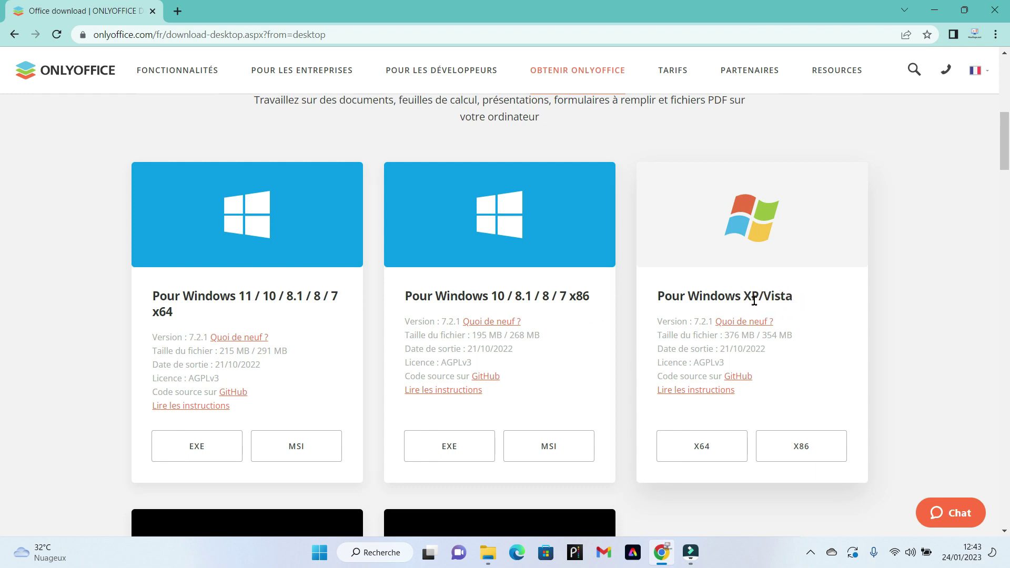
{"action": "scroll", "coordinate": [840, 330], "scroll_direction": "down", "scroll_amount": 2}
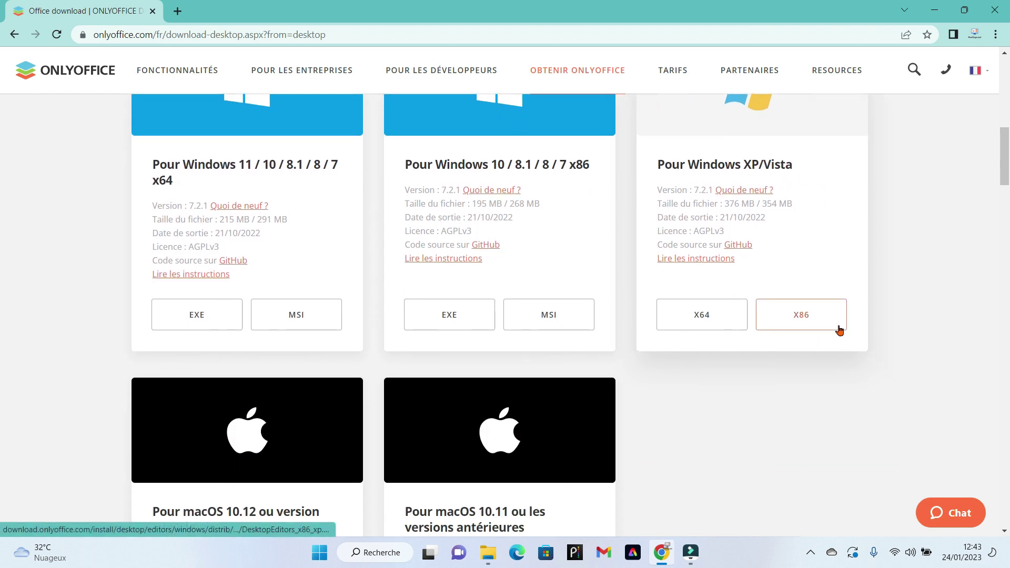
{"action": "scroll", "coordinate": [837, 363], "scroll_direction": "down", "scroll_amount": 3}
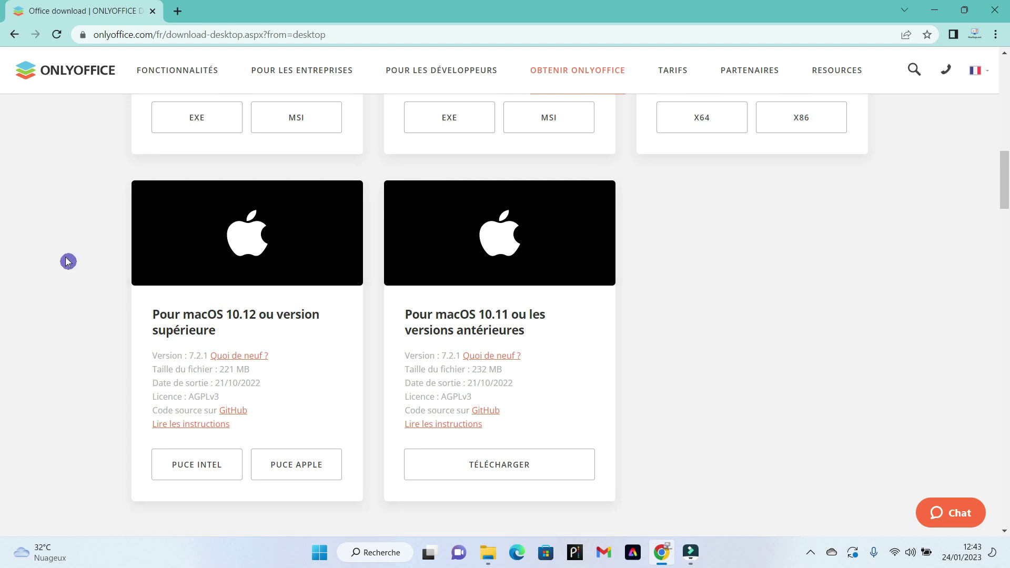
{"action": "scroll", "coordinate": [510, 362], "scroll_direction": "down", "scroll_amount": 3}
{"action": "scroll", "coordinate": [510, 362], "scroll_direction": "down", "scroll_amount": 3}
{"action": "scroll", "coordinate": [733, 374], "scroll_direction": "down", "scroll_amount": 5}
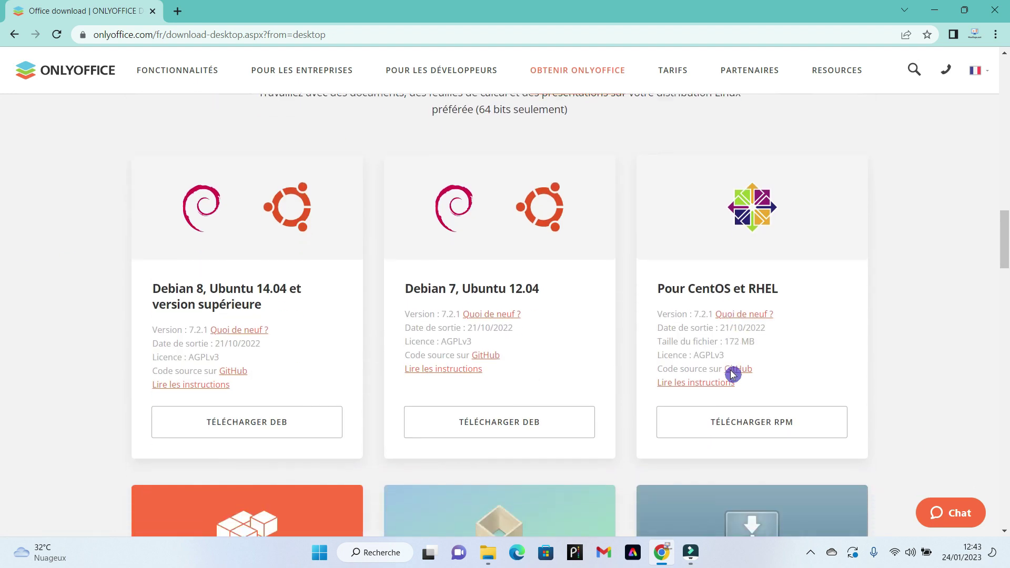
{"action": "scroll", "coordinate": [933, 337], "scroll_direction": "down", "scroll_amount": 1}
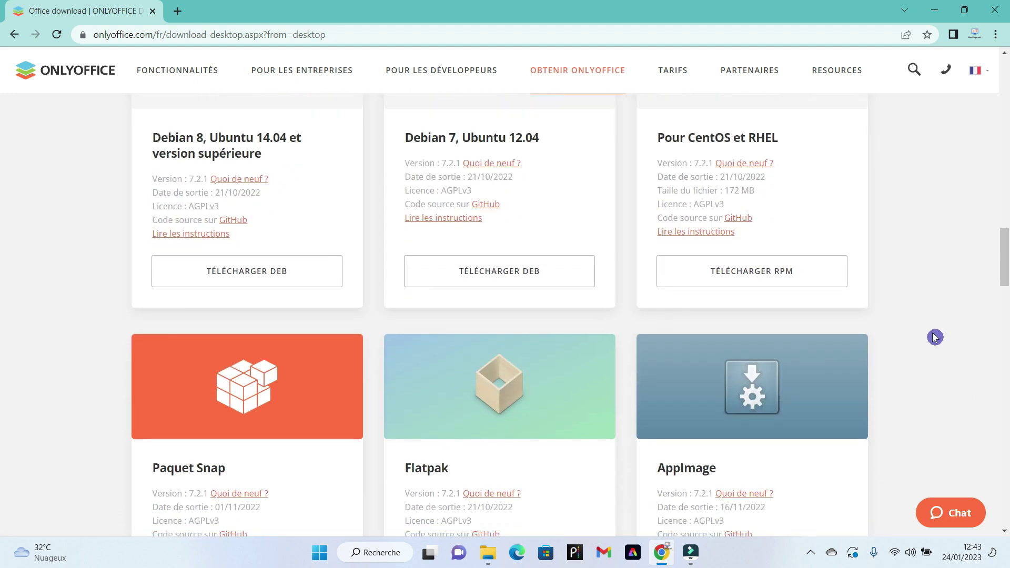
{"action": "scroll", "coordinate": [933, 339], "scroll_direction": "up", "scroll_amount": 4}
{"action": "scroll", "coordinate": [933, 338], "scroll_direction": "up", "scroll_amount": 6}
{"action": "scroll", "coordinate": [933, 339], "scroll_direction": "up", "scroll_amount": 7}
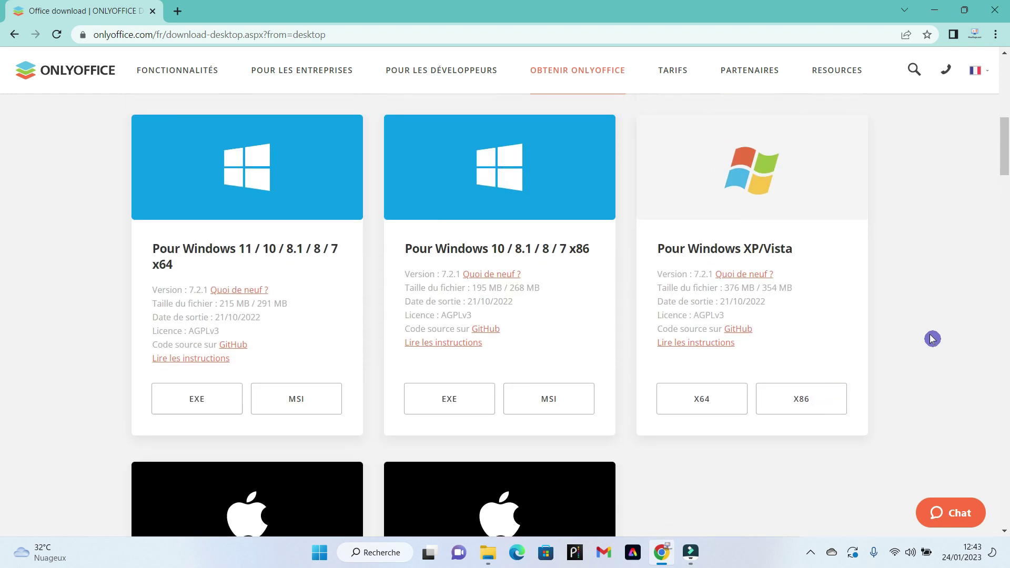
{"action": "scroll", "coordinate": [933, 339], "scroll_direction": "up", "scroll_amount": 1}
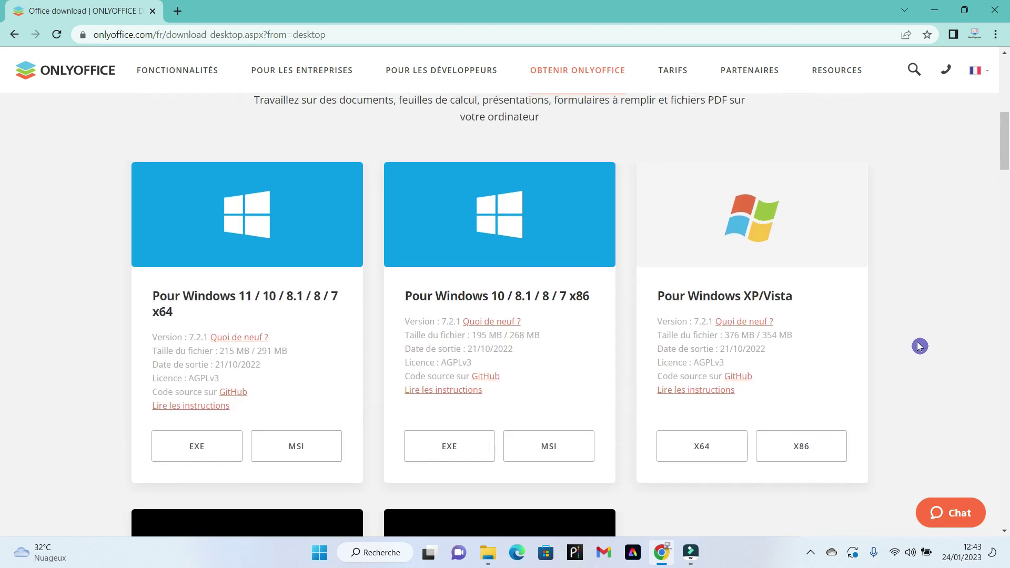
{"action": "scroll", "coordinate": [921, 343], "scroll_direction": "up", "scroll_amount": 1}
{"action": "scroll", "coordinate": [168, 173], "scroll_direction": "down", "scroll_amount": 1}
Step: Download the Windows 11/10/8.1/8/7 x64 EXE installer, DesktopEditors_x64.exe
{"action": "left_click", "coordinate": [195, 452]}
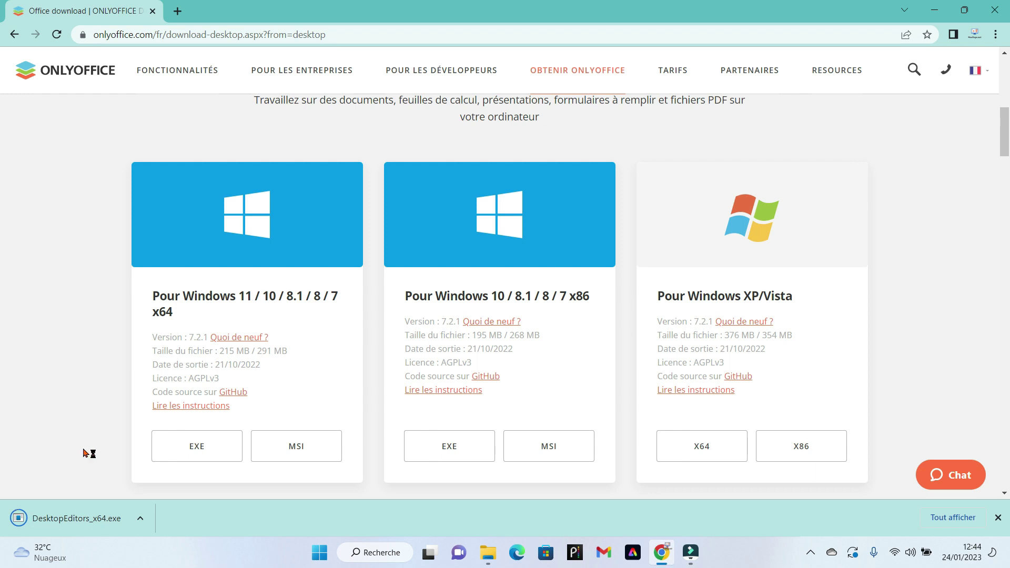
{"action": "left_click", "coordinate": [141, 525]}
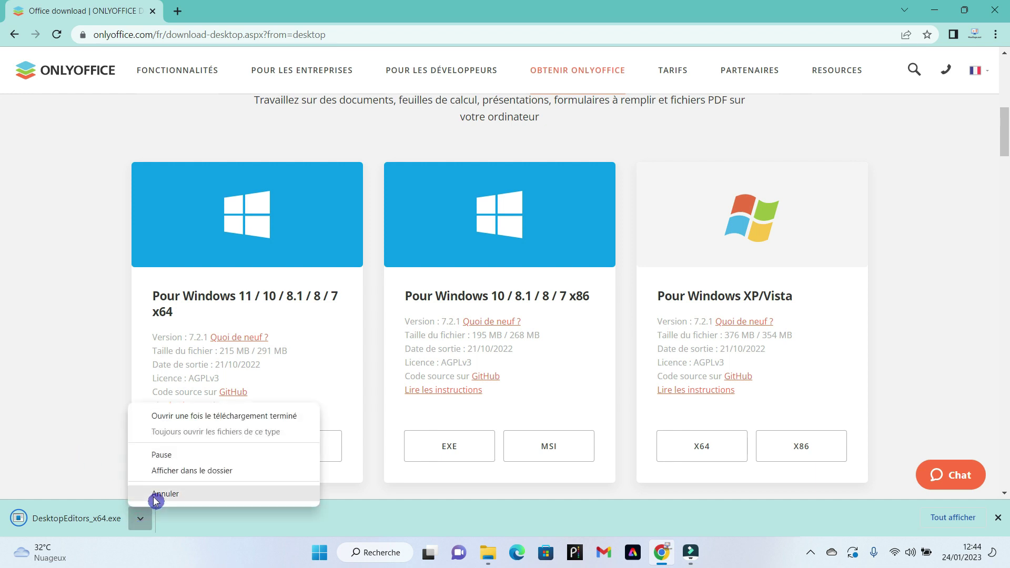
{"action": "left_click", "coordinate": [186, 472]}
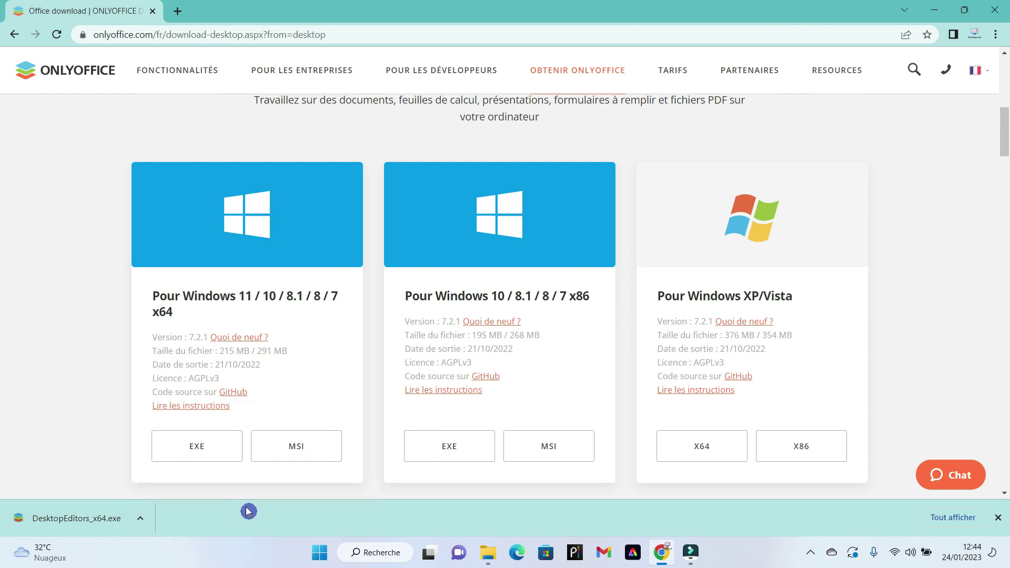
{"action": "left_click", "coordinate": [489, 557]}
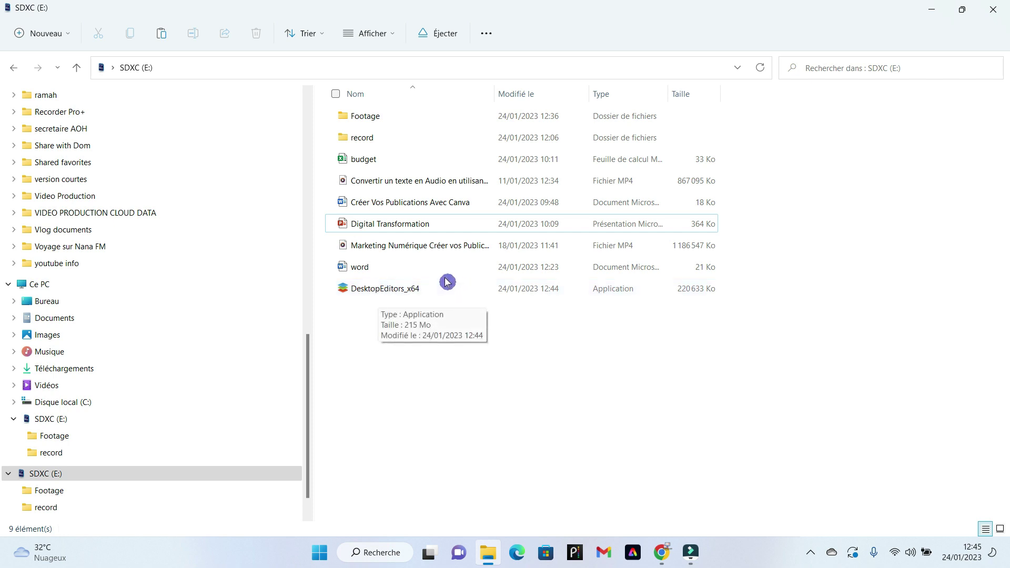
Step: Launch DesktopEditors_x64 and confirm Français as the installer language
{"action": "double_click", "coordinate": [401, 292]}
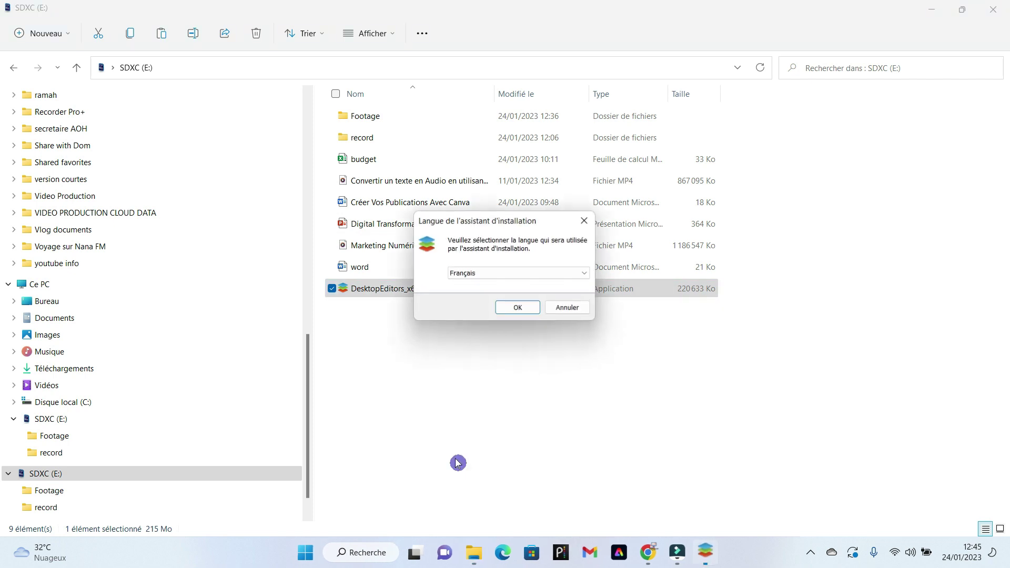
{"action": "left_click", "coordinate": [588, 278]}
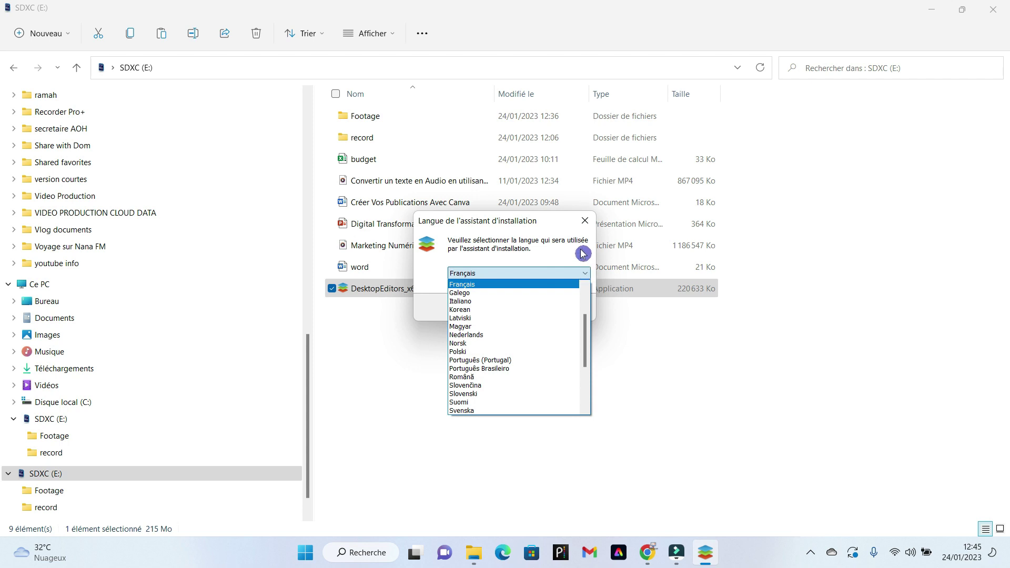
{"action": "left_click", "coordinate": [552, 243]}
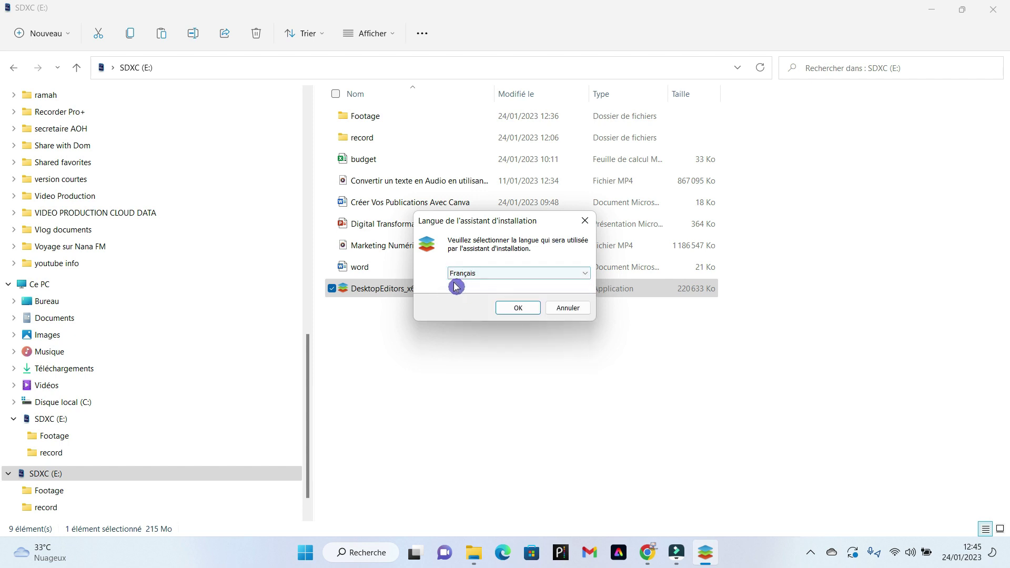
{"action": "left_click", "coordinate": [518, 308]}
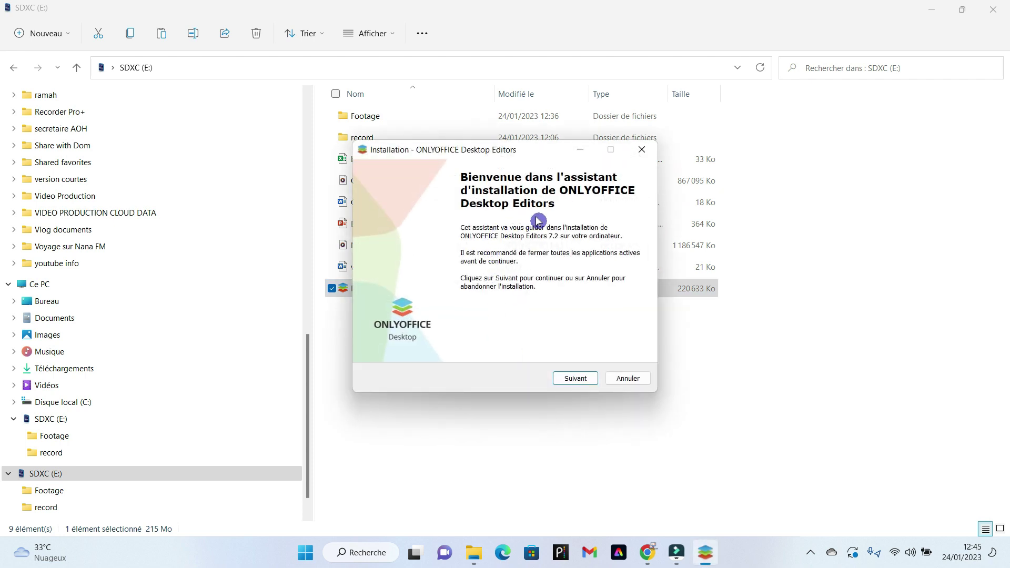
Step: Scroll through the GNU AGPL v3 licence and select 'Je comprends et j'accepte'
{"action": "left_click", "coordinate": [584, 378]}
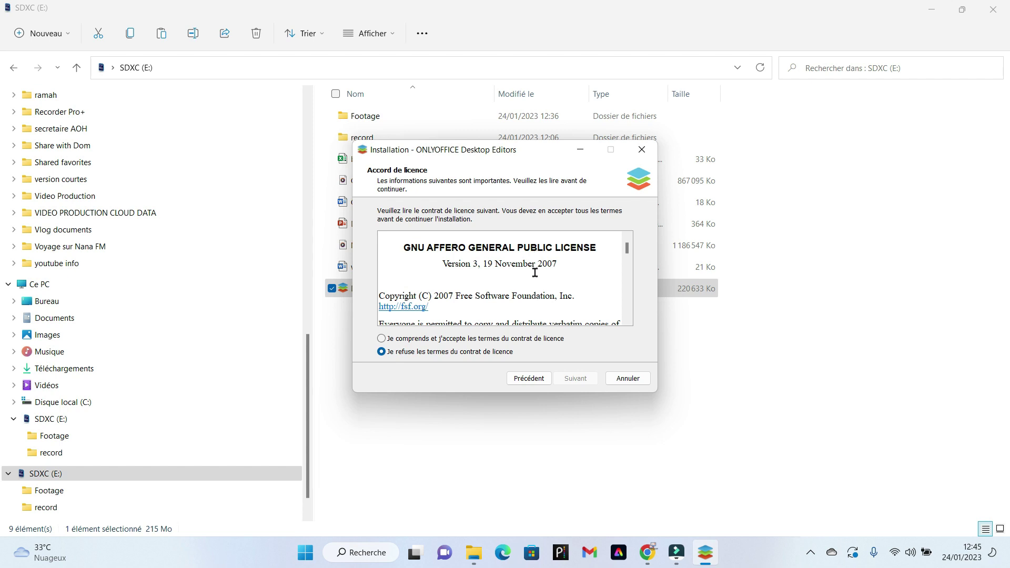
{"action": "scroll", "coordinate": [470, 263], "scroll_direction": "down", "scroll_amount": 1}
{"action": "scroll", "coordinate": [488, 262], "scroll_direction": "down", "scroll_amount": 3}
{"action": "scroll", "coordinate": [488, 261], "scroll_direction": "down", "scroll_amount": 2}
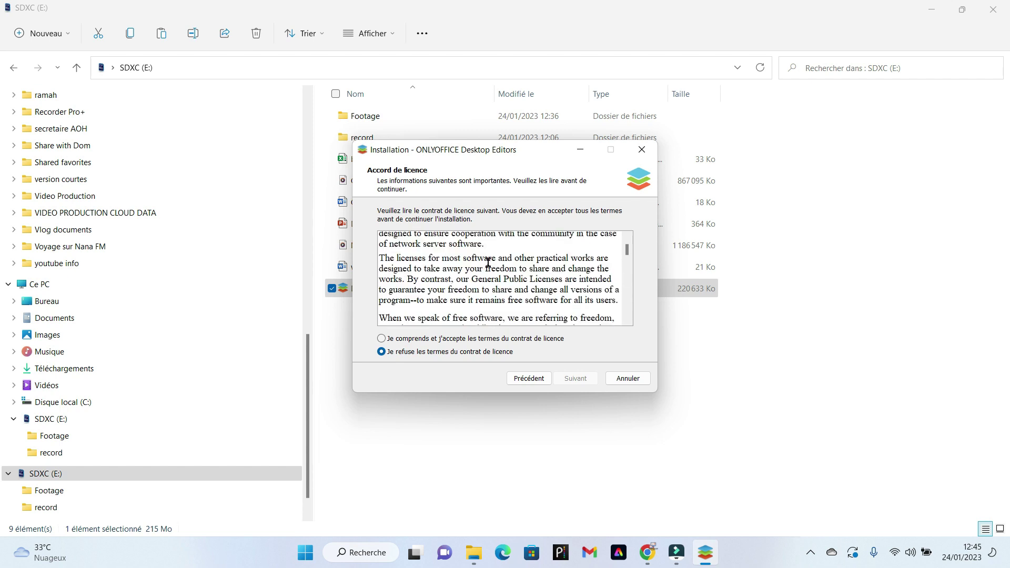
{"action": "scroll", "coordinate": [488, 261], "scroll_direction": "down", "scroll_amount": 2}
{"action": "scroll", "coordinate": [488, 262], "scroll_direction": "down", "scroll_amount": 2}
{"action": "scroll", "coordinate": [488, 261], "scroll_direction": "down", "scroll_amount": 2}
{"action": "scroll", "coordinate": [488, 261], "scroll_direction": "down", "scroll_amount": 2}
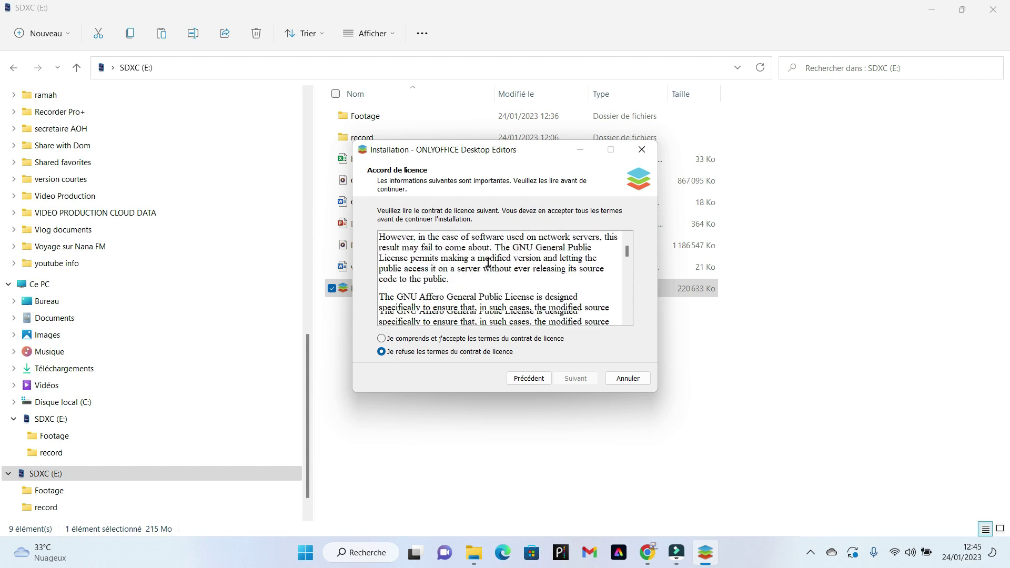
{"action": "scroll", "coordinate": [488, 261], "scroll_direction": "down", "scroll_amount": 2}
{"action": "scroll", "coordinate": [488, 261], "scroll_direction": "down", "scroll_amount": 1}
{"action": "scroll", "coordinate": [488, 261], "scroll_direction": "down", "scroll_amount": 3}
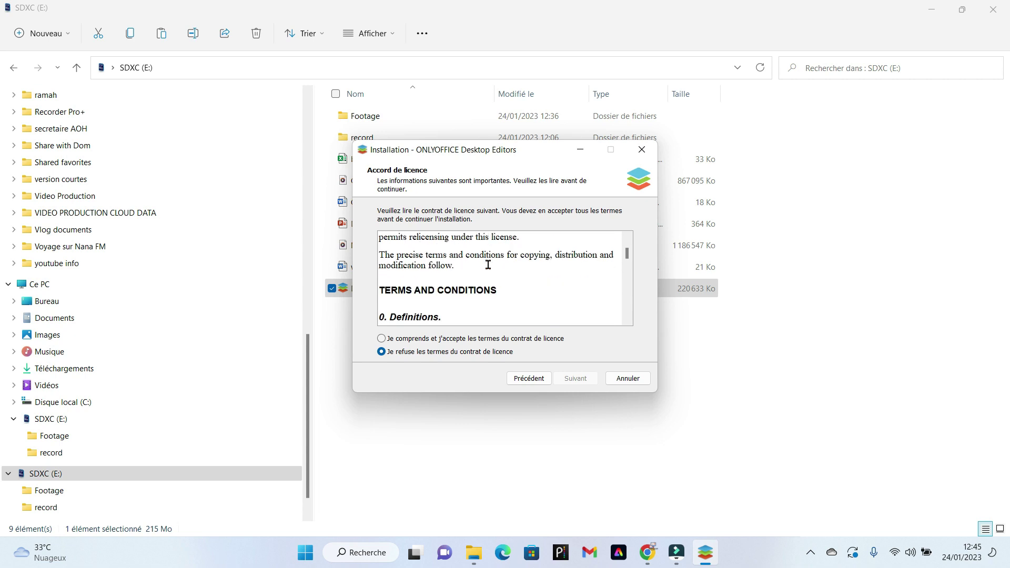
{"action": "scroll", "coordinate": [487, 263], "scroll_direction": "down", "scroll_amount": 1}
{"action": "scroll", "coordinate": [487, 263], "scroll_direction": "down", "scroll_amount": 3}
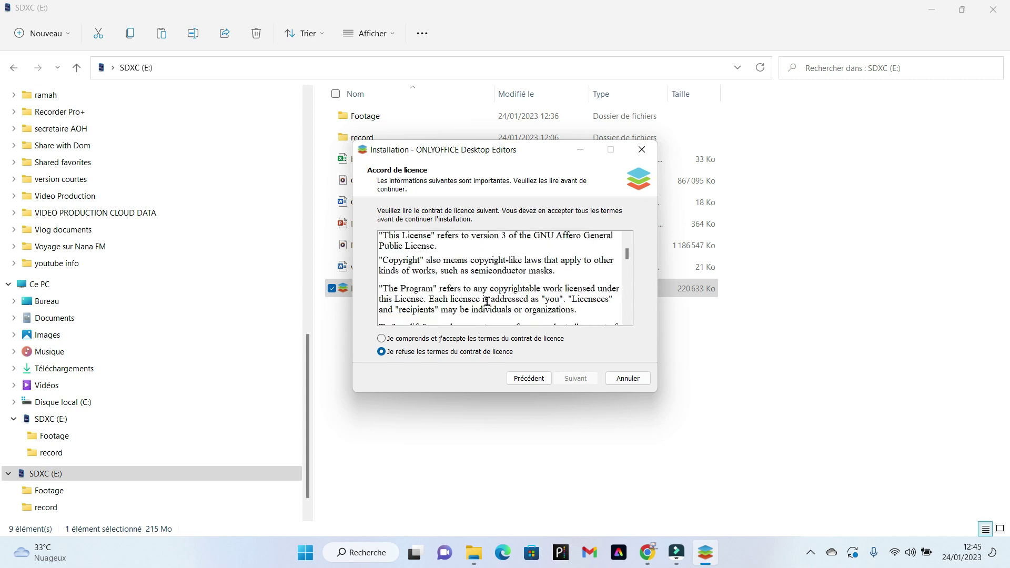
{"action": "left_click", "coordinate": [383, 339]}
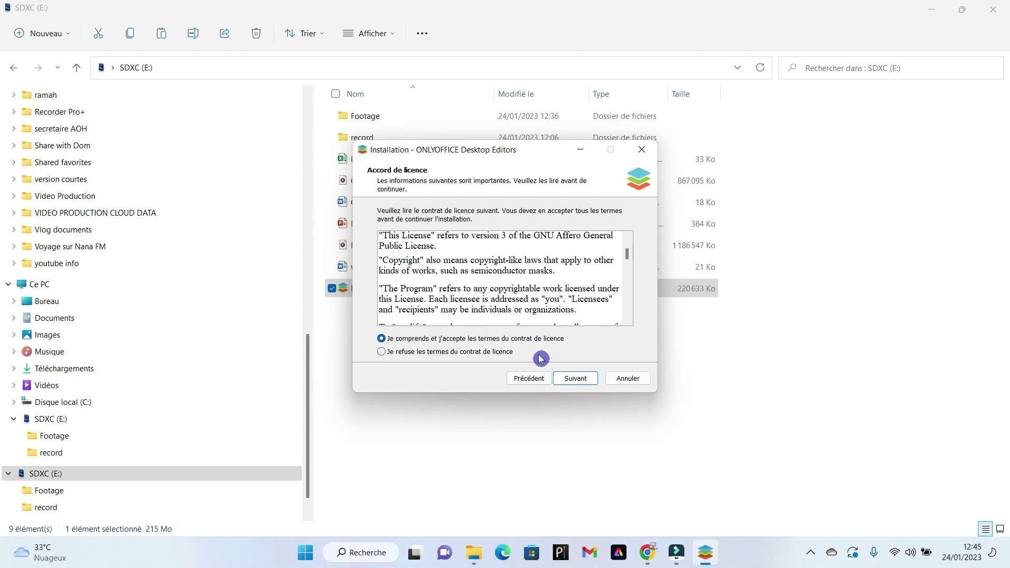
Step: Install to the default folder, toggling the desktop icon option, then click Terminer
{"action": "left_click", "coordinate": [583, 383]}
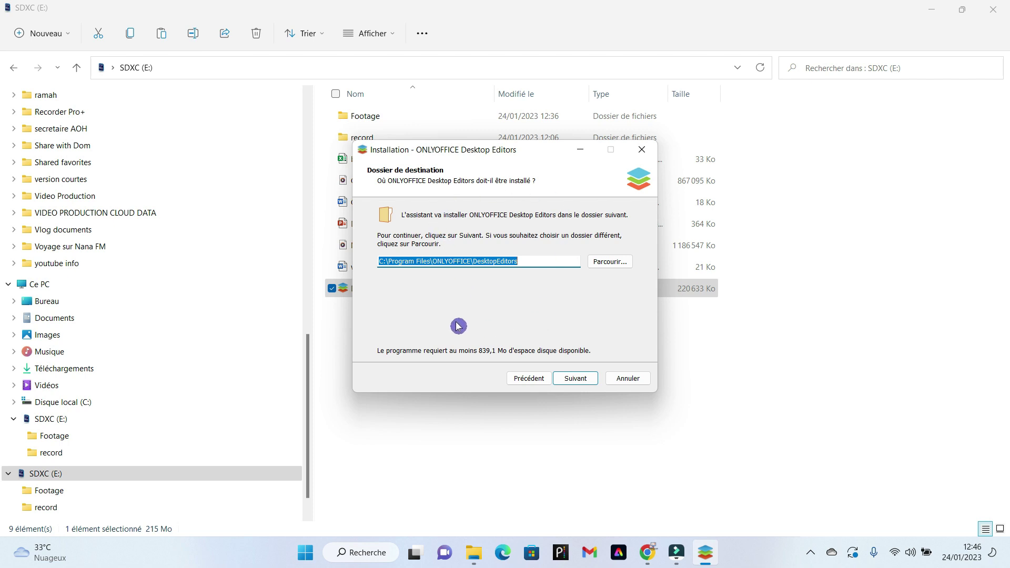
{"action": "left_click", "coordinate": [581, 379]}
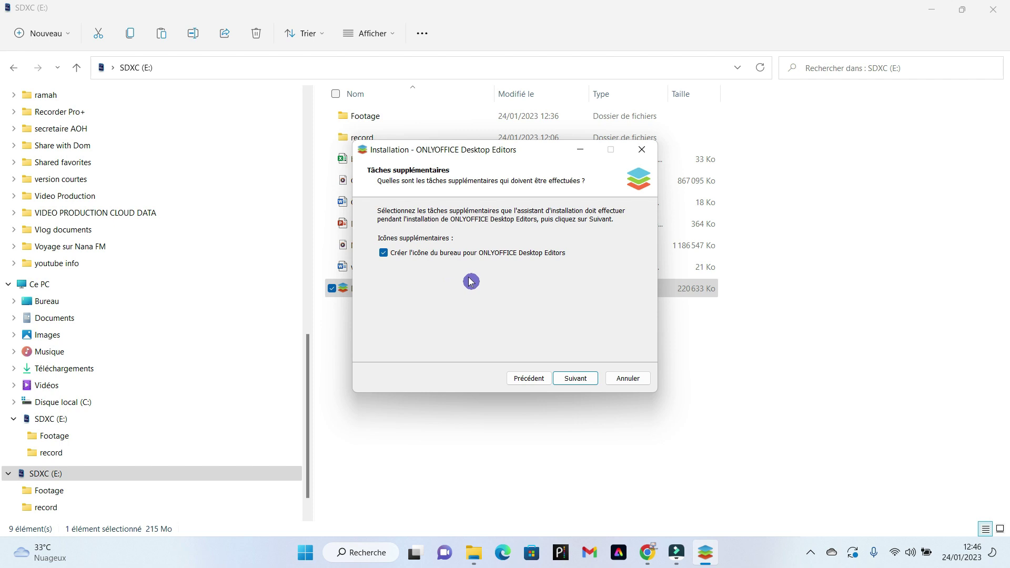
{"action": "left_click", "coordinate": [391, 253]}
{"action": "left_click", "coordinate": [578, 379]}
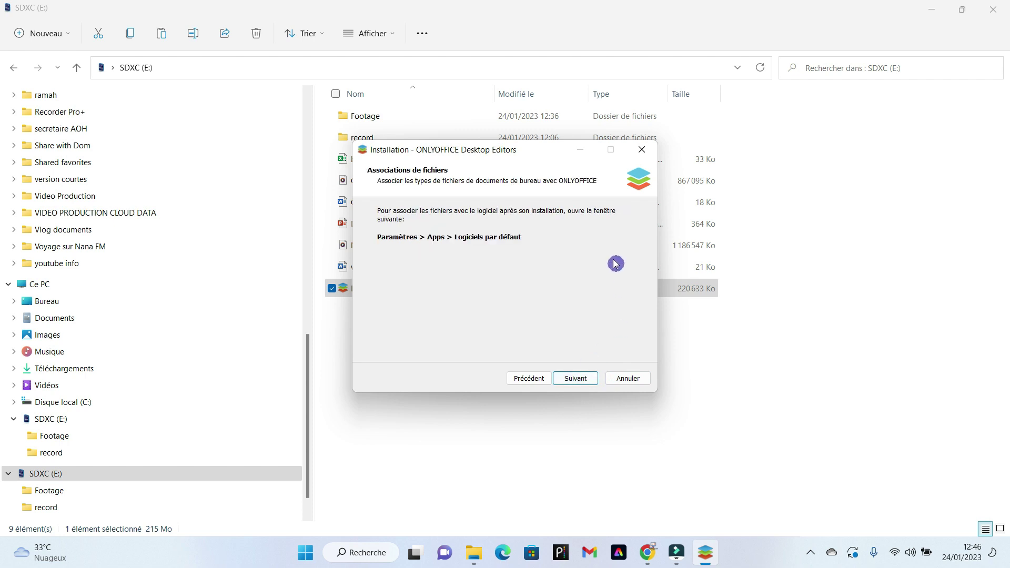
{"action": "left_click", "coordinate": [581, 381]}
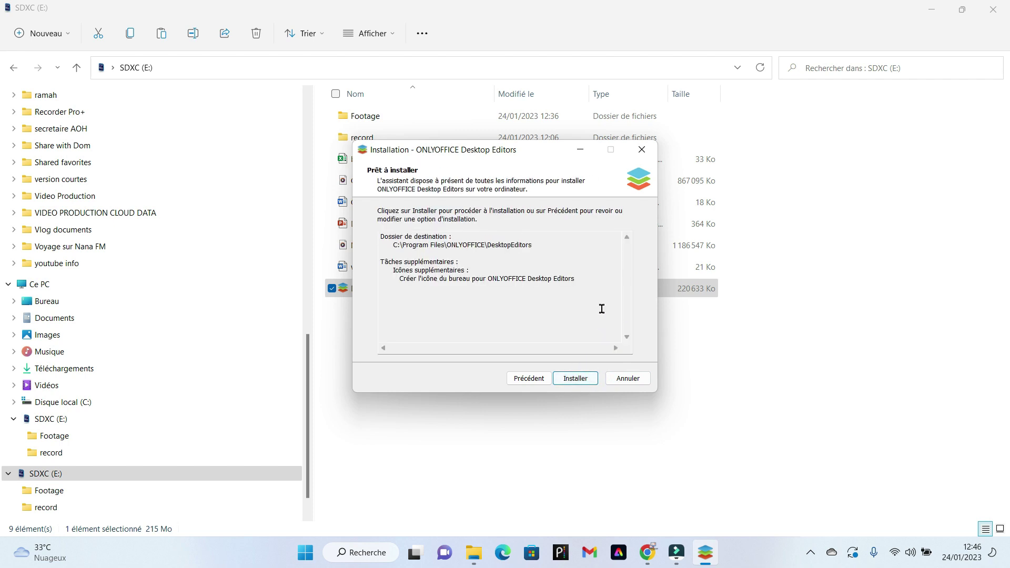
{"action": "left_click", "coordinate": [587, 381]}
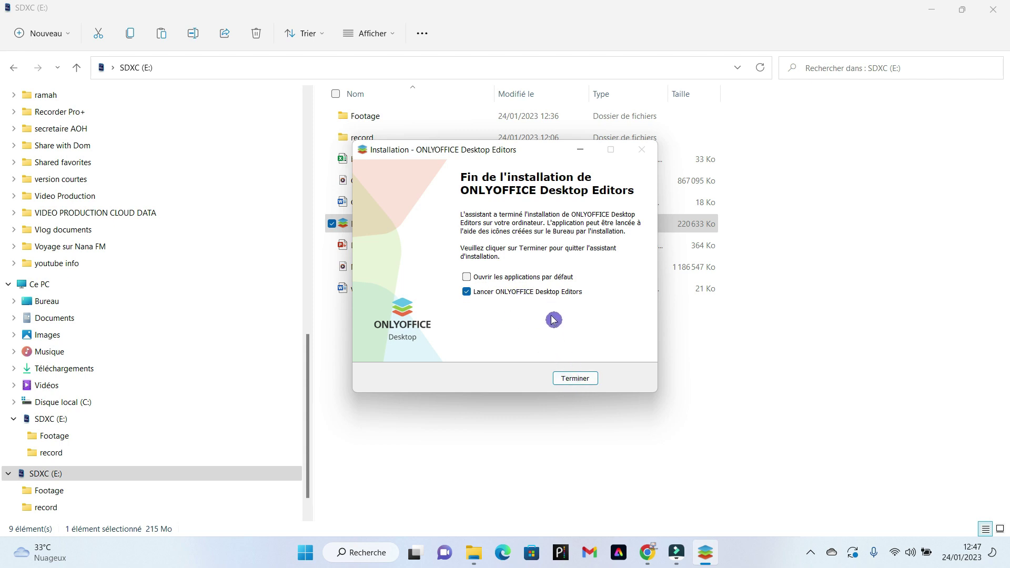
{"action": "left_click", "coordinate": [572, 381]}
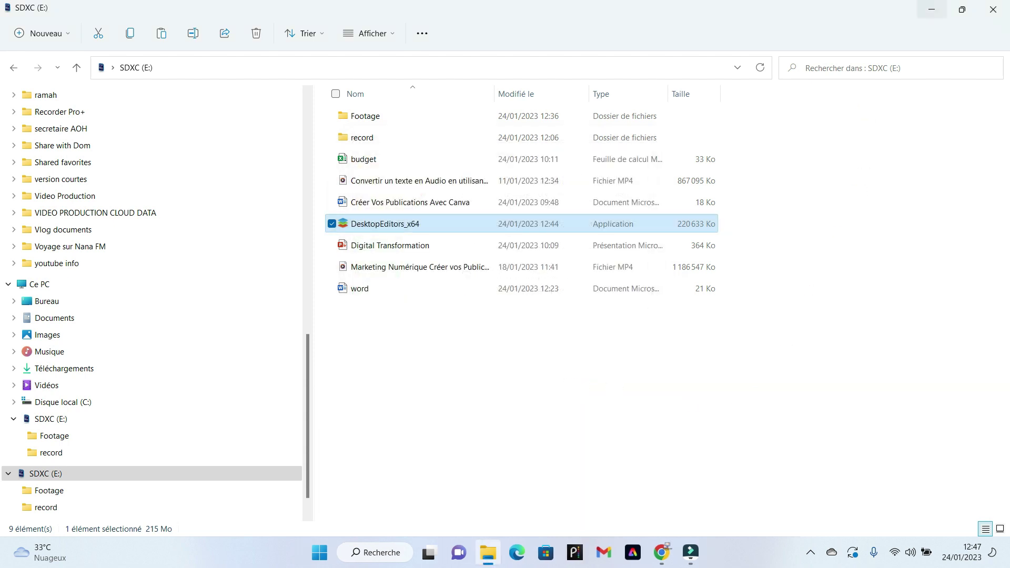
Step: Clear away Explorer and Chrome, then create a new blank Document1.docx
{"action": "left_click", "coordinate": [938, 16]}
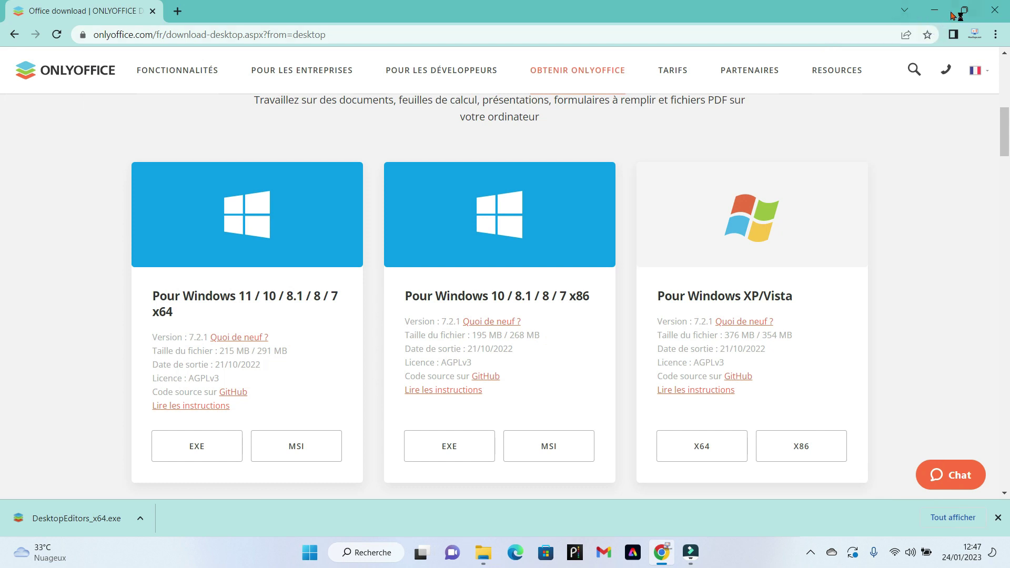
{"action": "left_click", "coordinate": [1003, 17]}
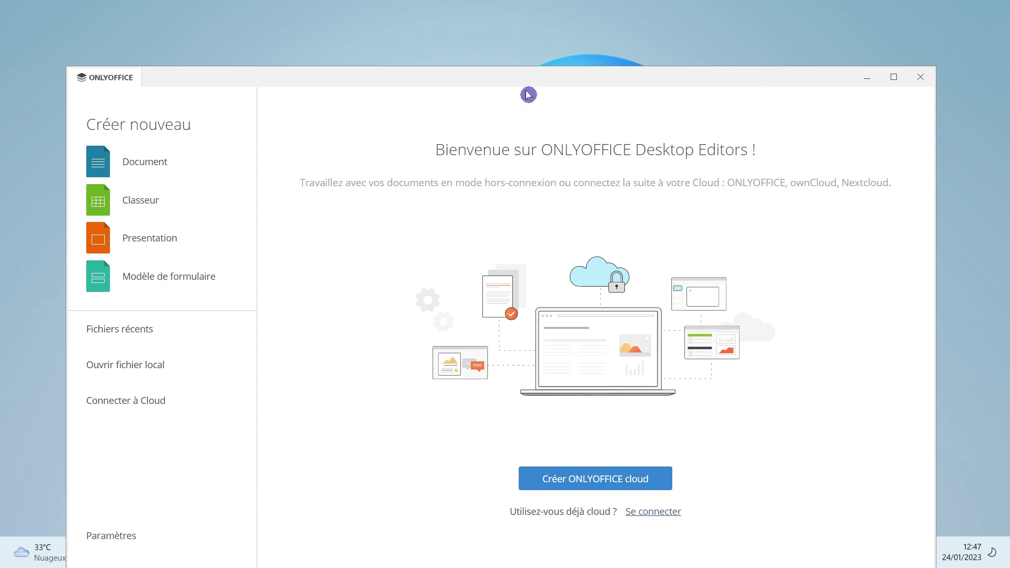
{"action": "left_click_drag", "start_coordinate": [524, 84], "coordinate": [519, 2]}
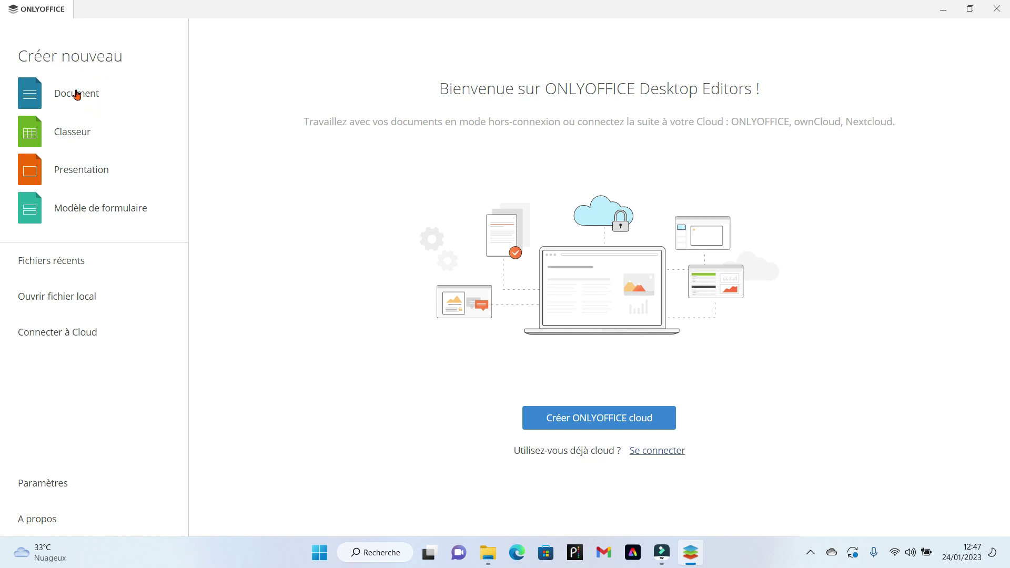
{"action": "left_click", "coordinate": [76, 93]}
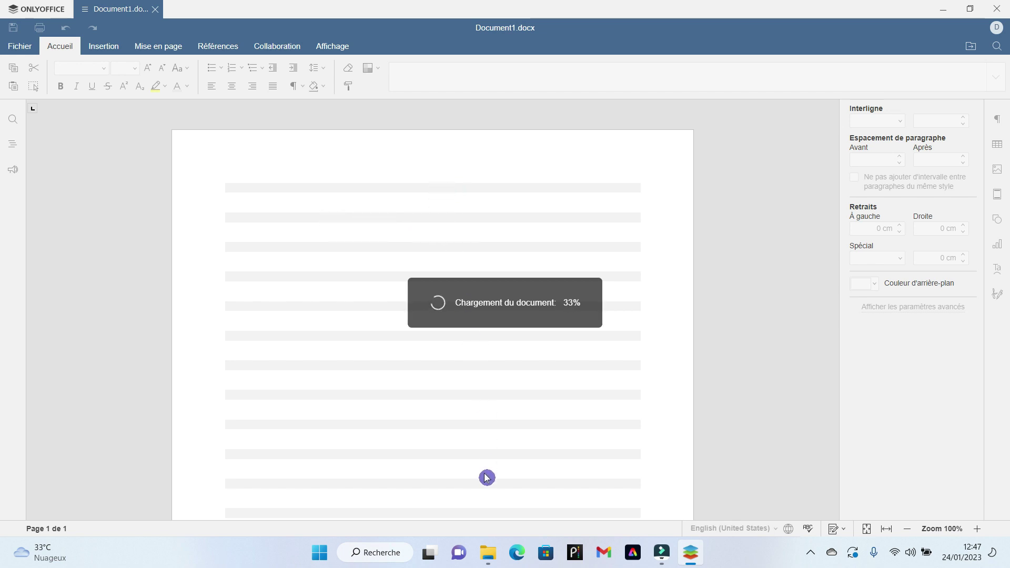
Step: Open Créer Vos Publications Avec Canva.docx in maximized Word and scroll through it
{"action": "left_click", "coordinate": [490, 553]}
{"action": "left_click", "coordinate": [432, 421]}
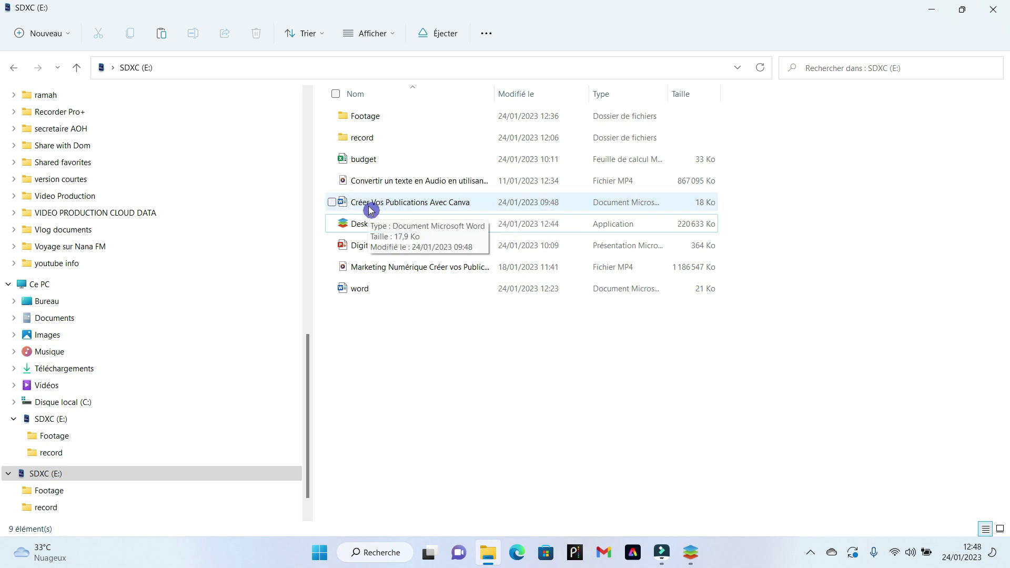
{"action": "double_click", "coordinate": [439, 205]}
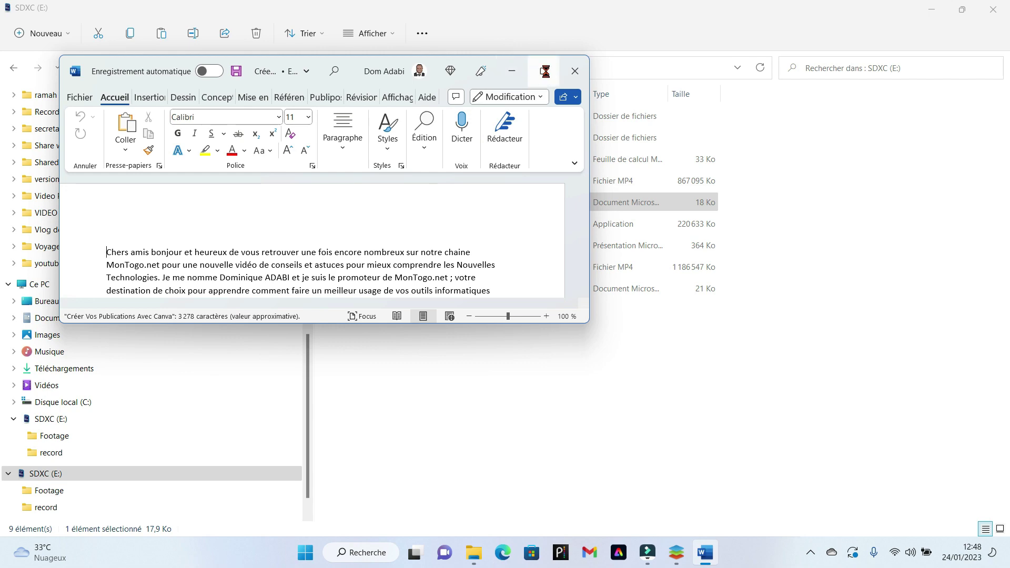
{"action": "left_click", "coordinate": [544, 71]}
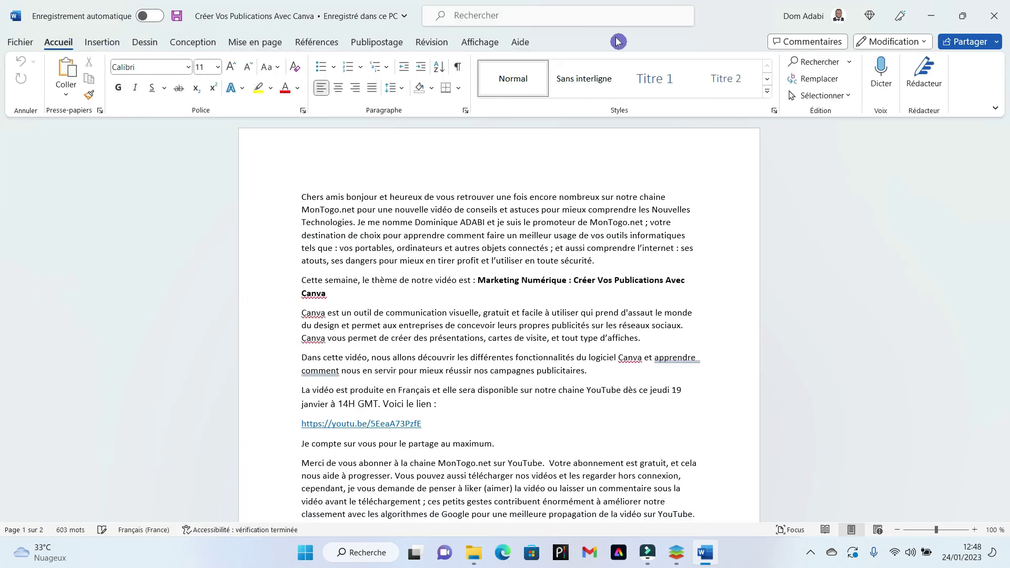
{"action": "scroll", "coordinate": [633, 265], "scroll_direction": "down", "scroll_amount": 1}
{"action": "scroll", "coordinate": [636, 300], "scroll_direction": "down", "scroll_amount": 2}
{"action": "scroll", "coordinate": [634, 421], "scroll_direction": "down", "scroll_amount": 3}
{"action": "scroll", "coordinate": [626, 421], "scroll_direction": "up", "scroll_amount": 2}
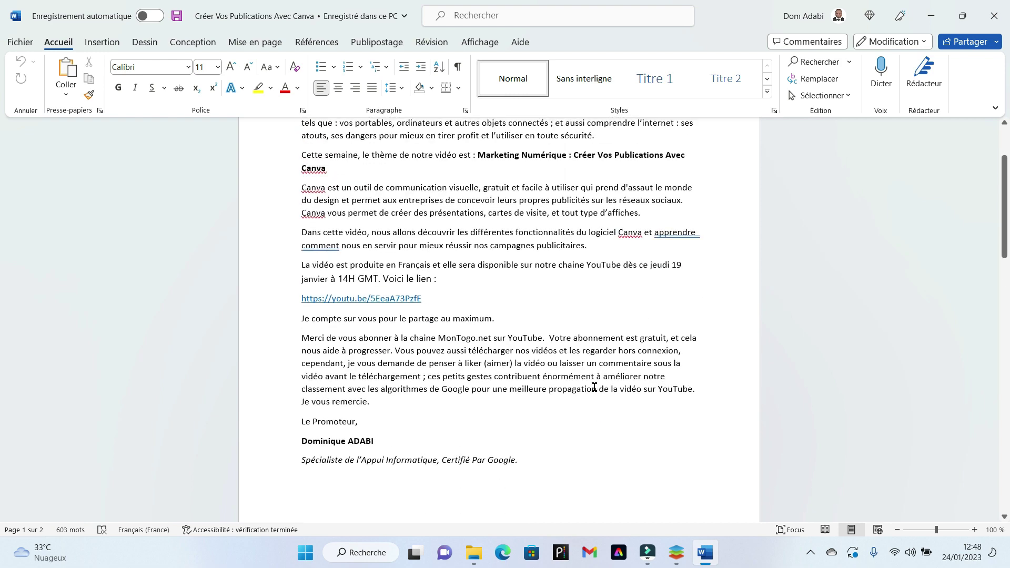
{"action": "scroll", "coordinate": [647, 274], "scroll_direction": "up", "scroll_amount": 2}
{"action": "scroll", "coordinate": [672, 172], "scroll_direction": "up", "scroll_amount": 1}
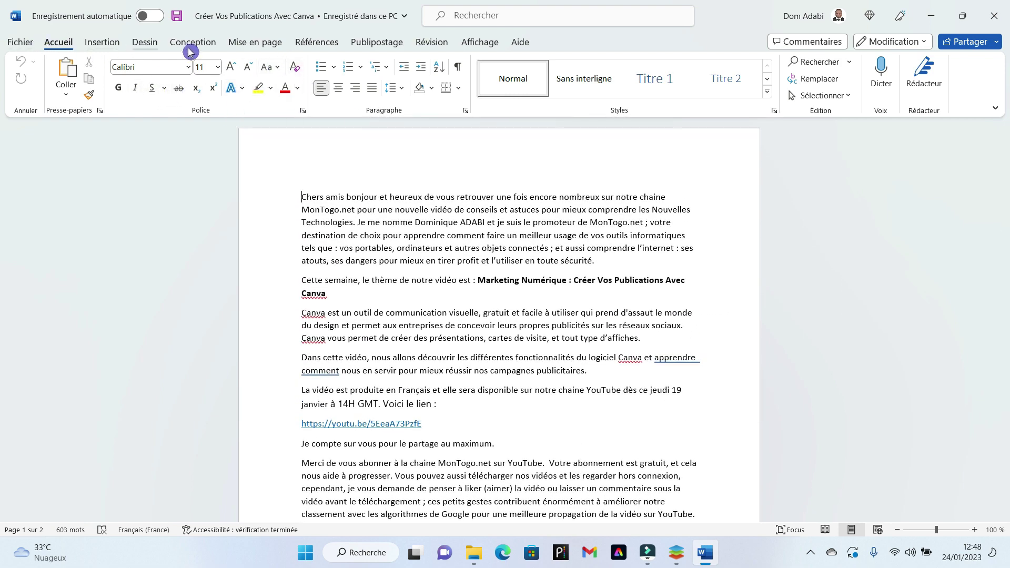
Step: Look through Word's Insertion, Dessin and Conception tabs, then close Word
{"action": "left_click", "coordinate": [115, 43]}
{"action": "left_click", "coordinate": [160, 43]}
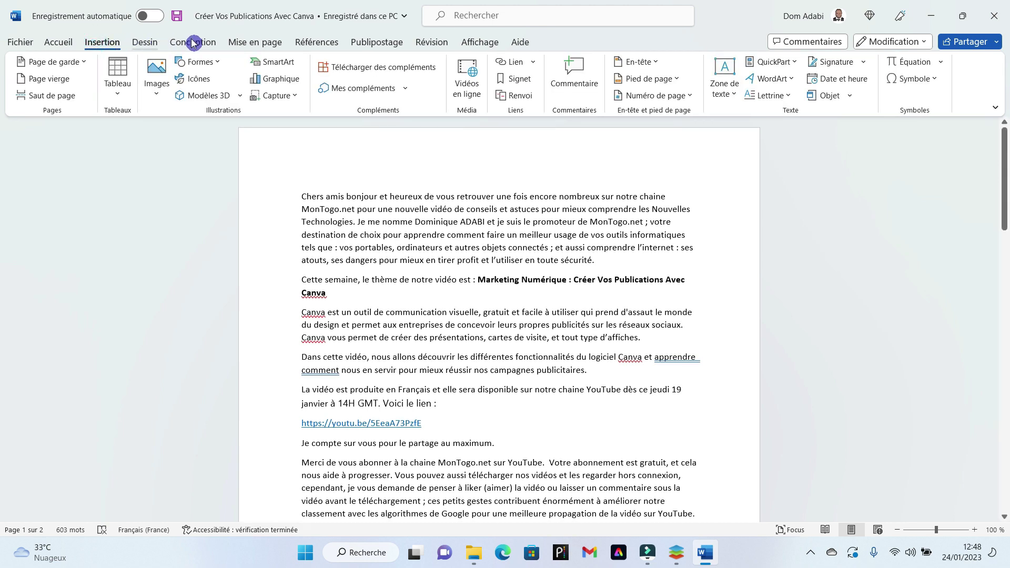
{"action": "left_click", "coordinate": [205, 43]}
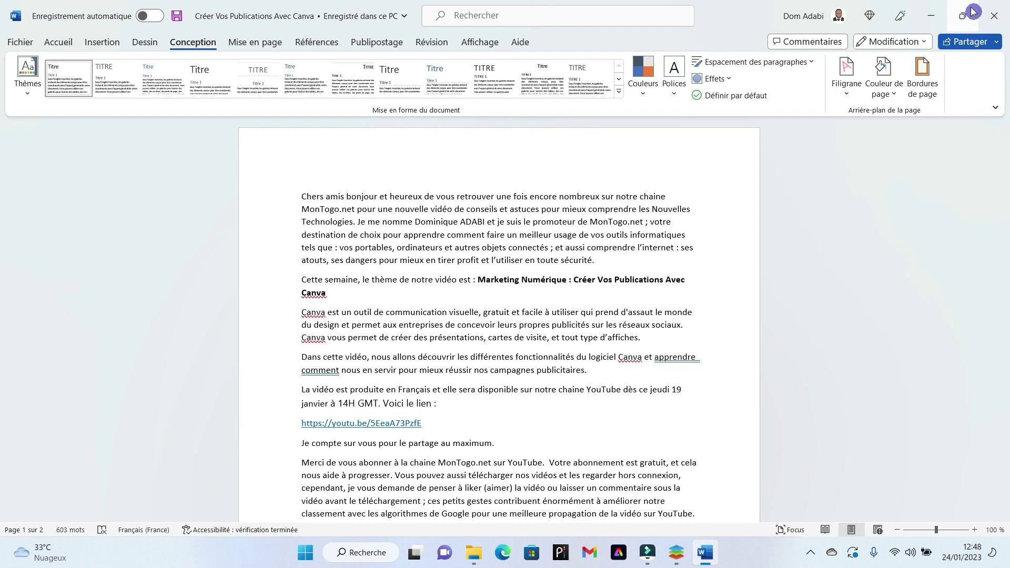
{"action": "left_click", "coordinate": [994, 18]}
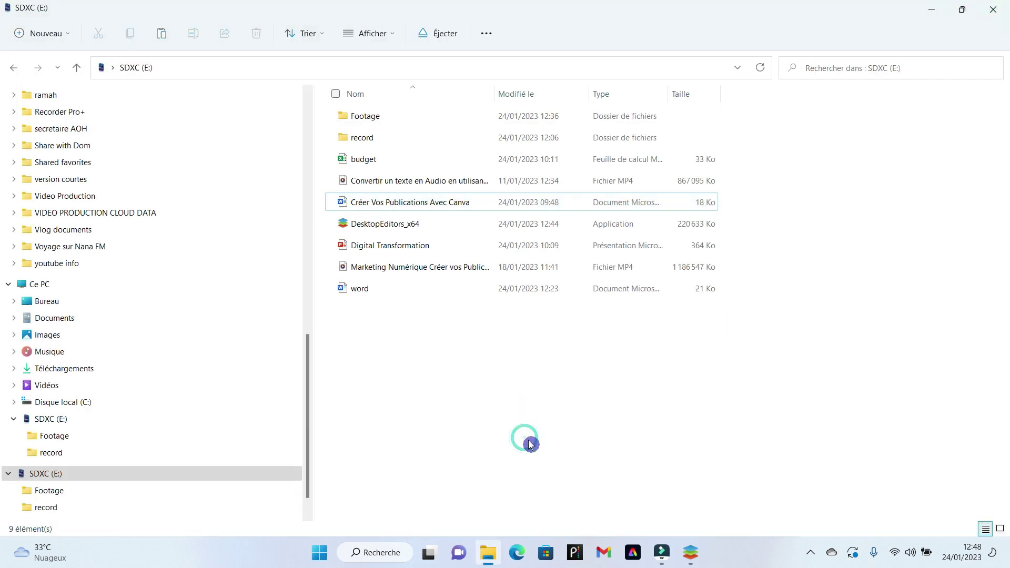
Step: Close Document1.docx and open Créer Vos Publications Avec Canva.docx from SDXC (E:)
{"action": "left_click", "coordinate": [695, 562]}
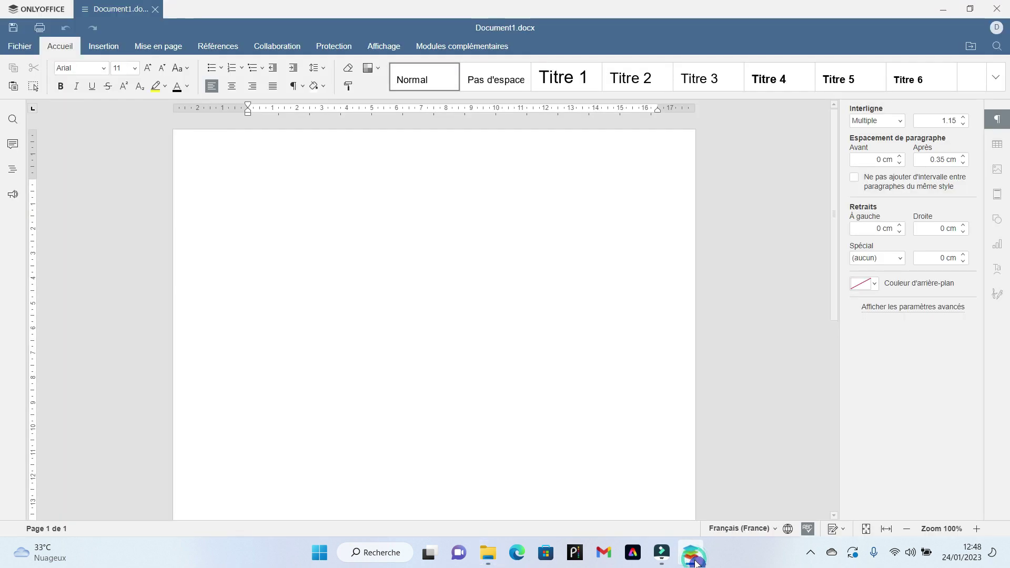
{"action": "left_click", "coordinate": [152, 12]}
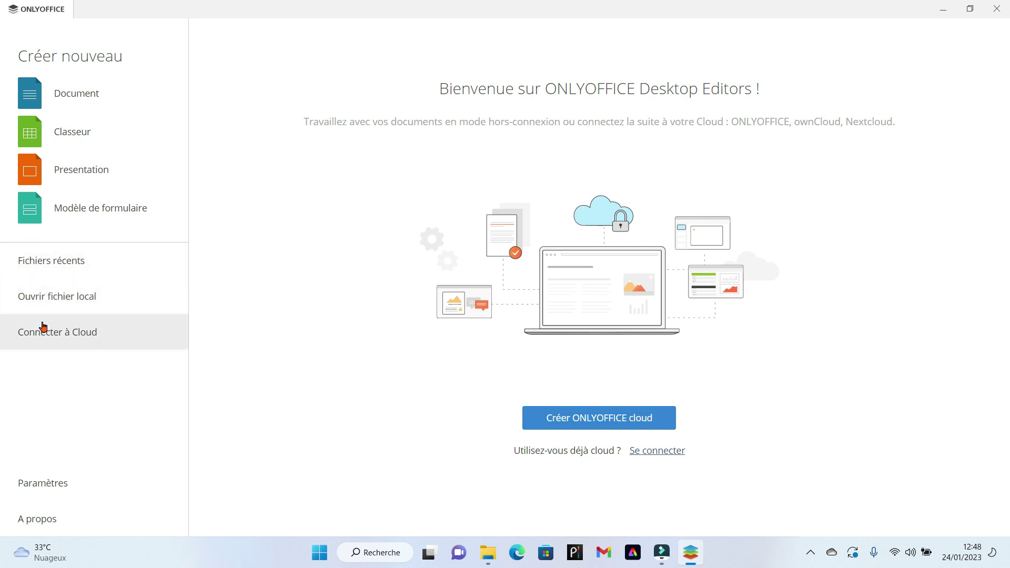
{"action": "left_click", "coordinate": [83, 303]}
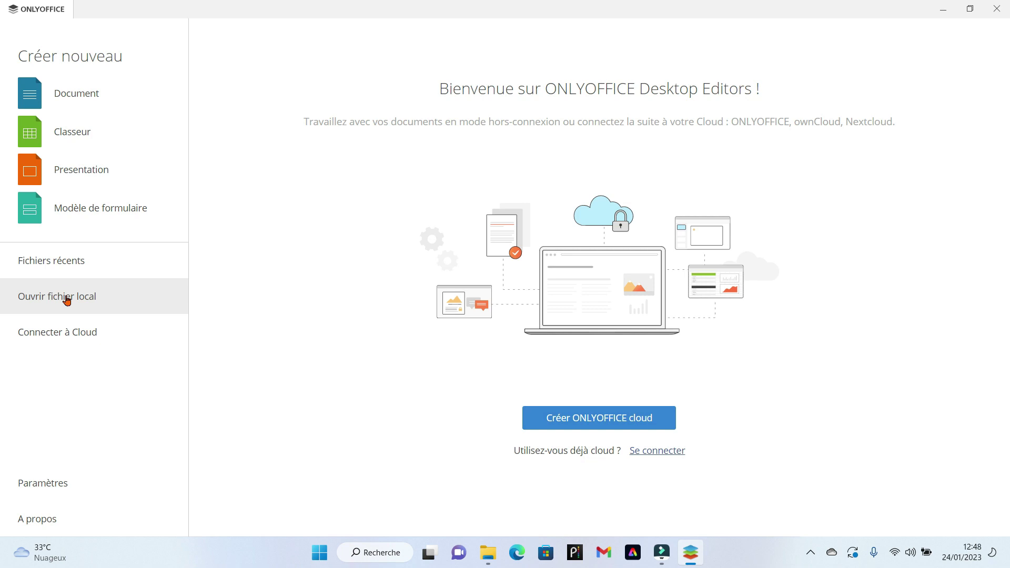
{"action": "left_click", "coordinate": [68, 298]}
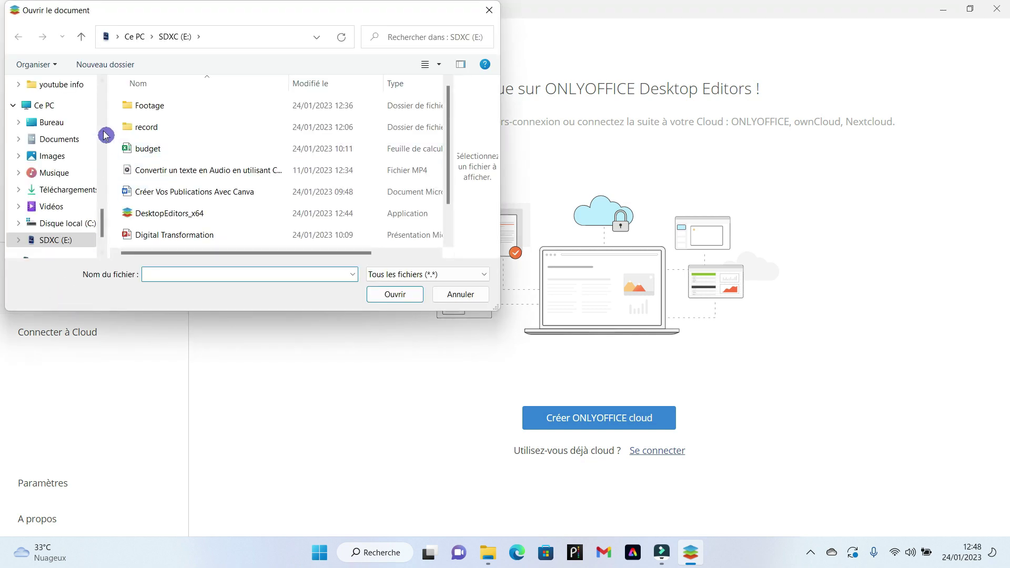
{"action": "scroll", "coordinate": [229, 169], "scroll_direction": "down", "scroll_amount": 1}
{"action": "scroll", "coordinate": [198, 226], "scroll_direction": "up", "scroll_amount": 1}
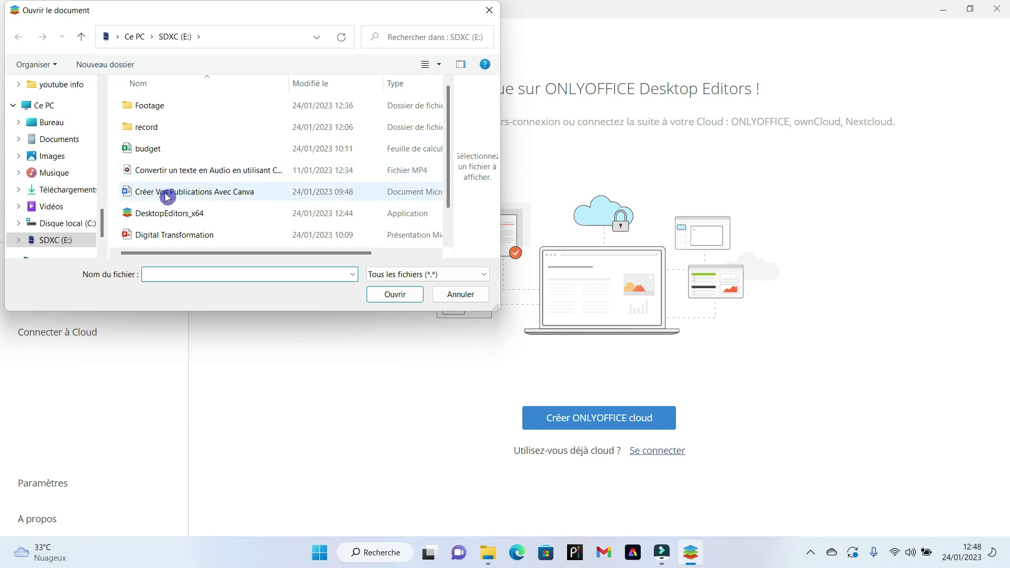
{"action": "left_click", "coordinate": [184, 198]}
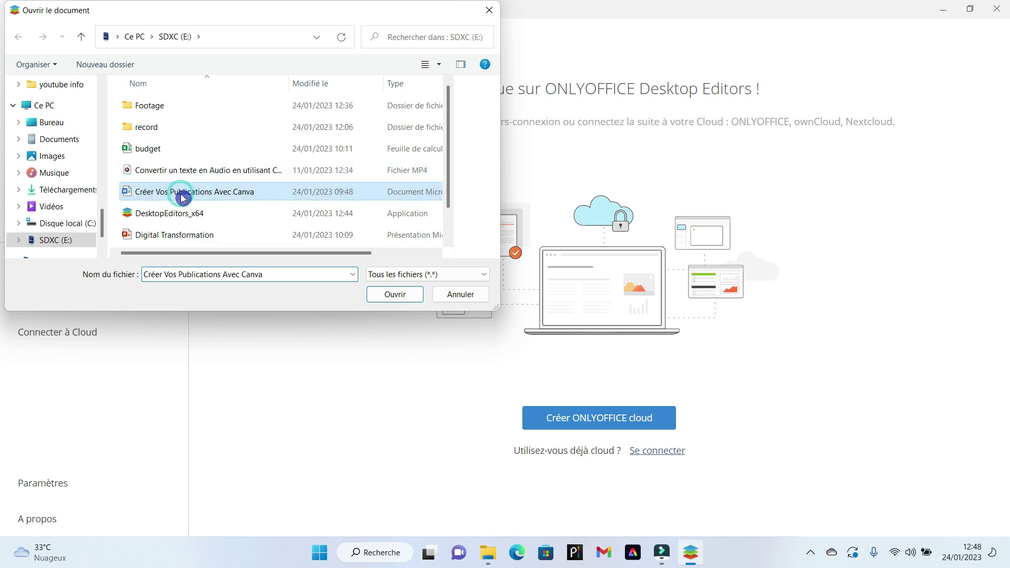
{"action": "left_click", "coordinate": [405, 294]}
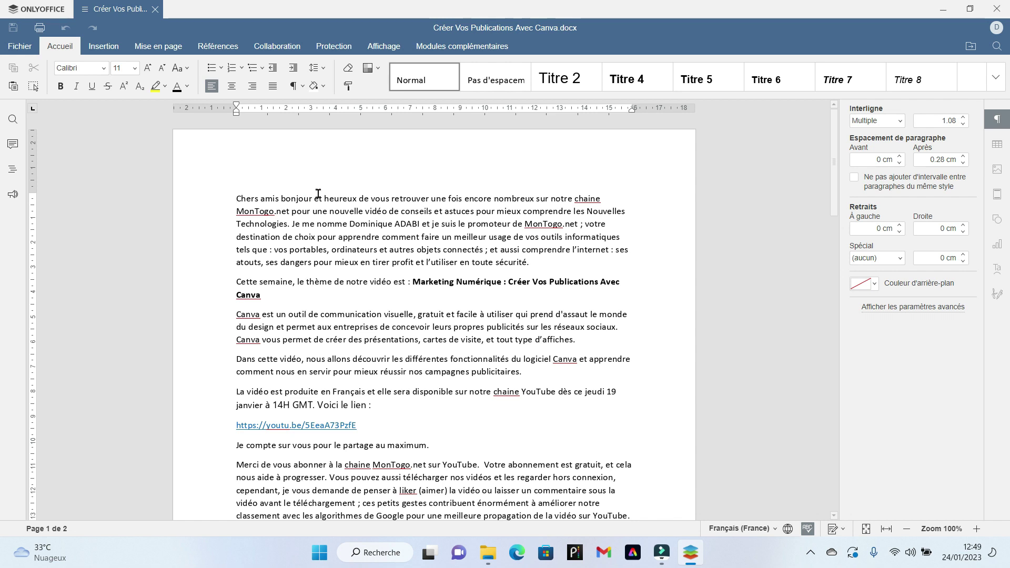
{"action": "key", "text": "Return"}
{"action": "key", "text": "Return"}
{"action": "left_click", "coordinate": [277, 192]}
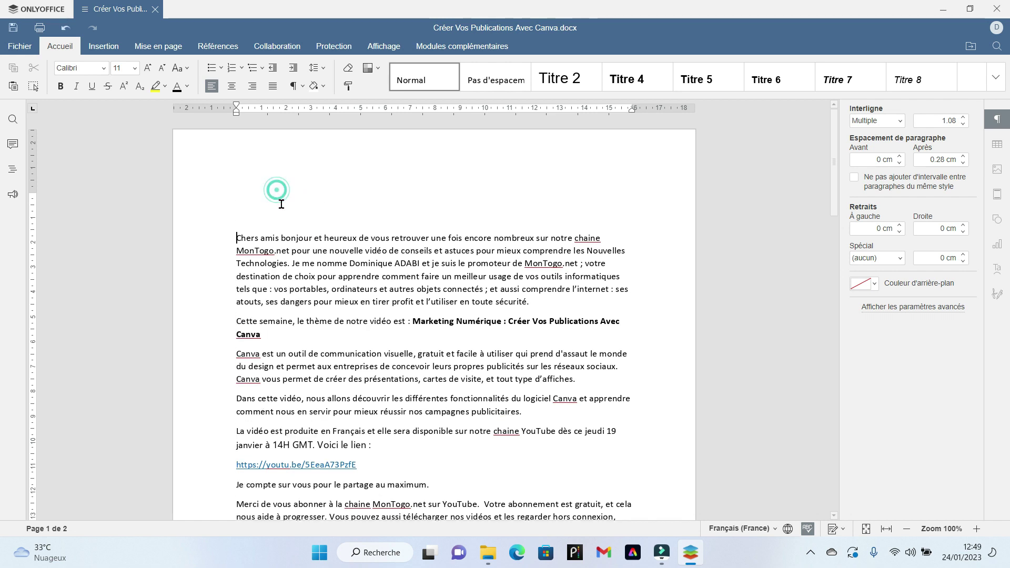
{"action": "type", "text": "Description"}
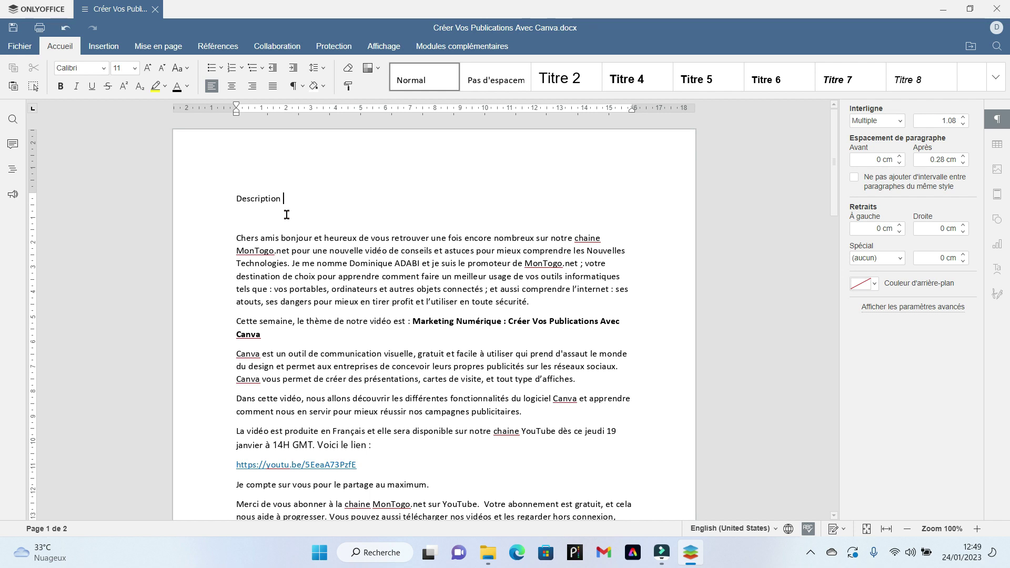
{"action": "double_click", "coordinate": [287, 200]}
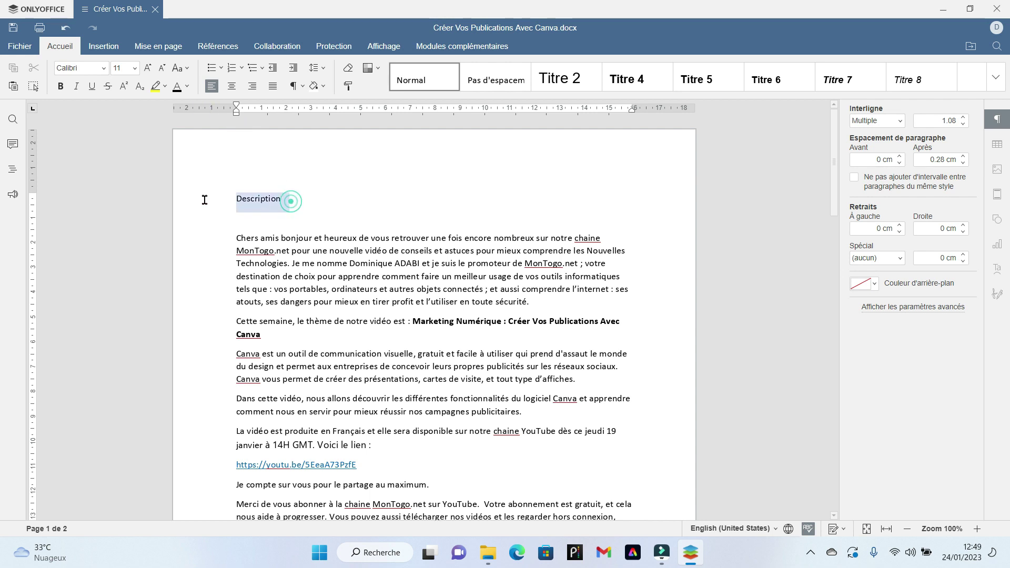
{"action": "left_click", "coordinate": [561, 83]}
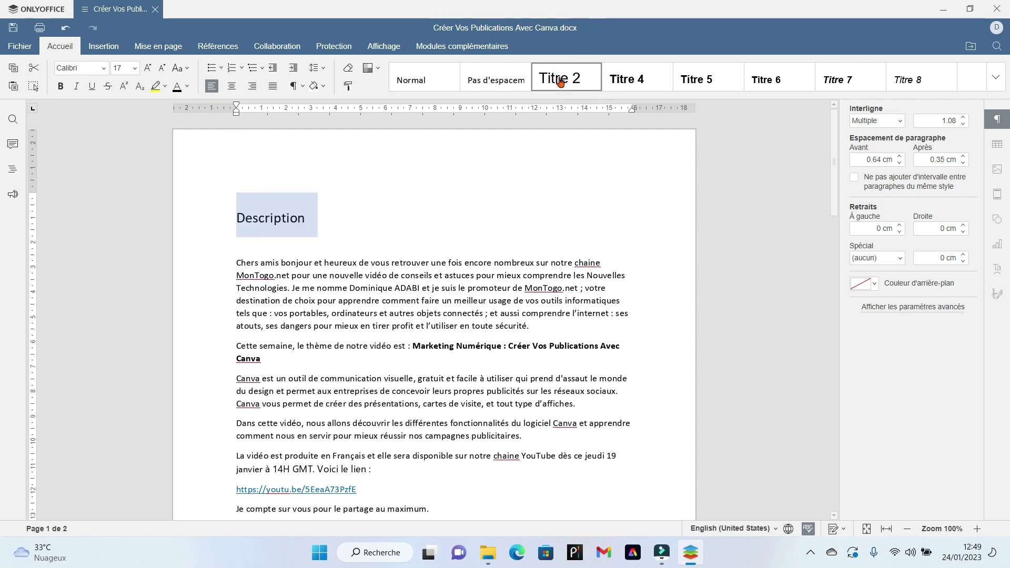
{"action": "left_click", "coordinate": [626, 79]}
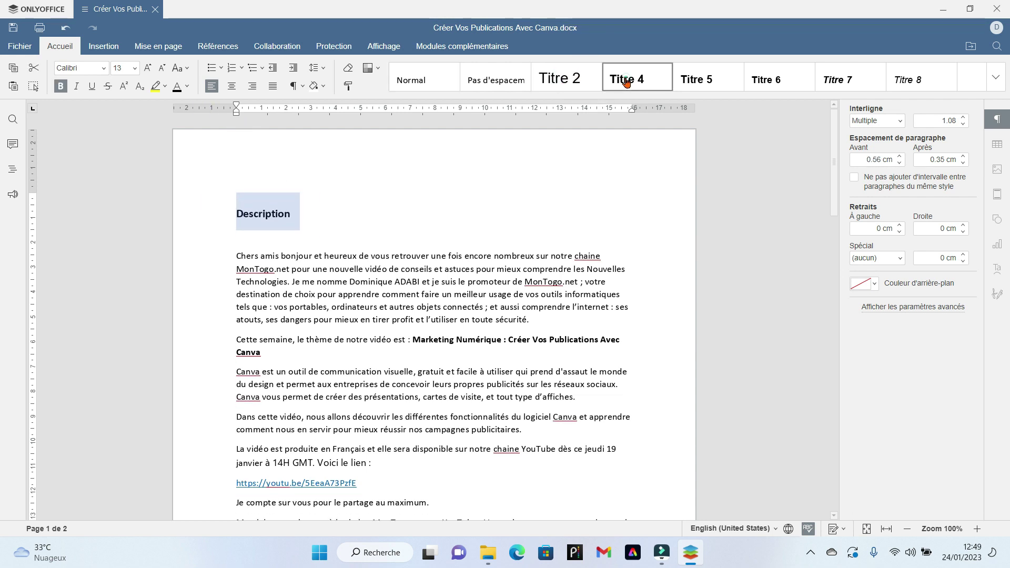
{"action": "left_click", "coordinate": [708, 78]}
{"action": "left_click", "coordinate": [792, 76]}
{"action": "left_click", "coordinate": [634, 77]}
{"action": "left_click", "coordinate": [575, 85]}
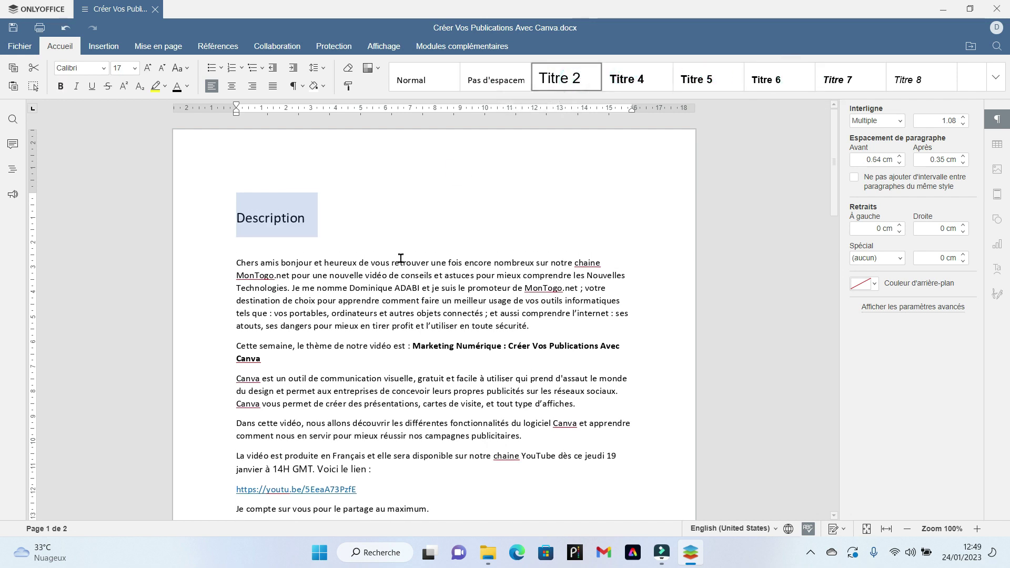
{"action": "left_click", "coordinate": [458, 323]}
{"action": "scroll", "coordinate": [458, 326], "scroll_direction": "down", "scroll_amount": 5}
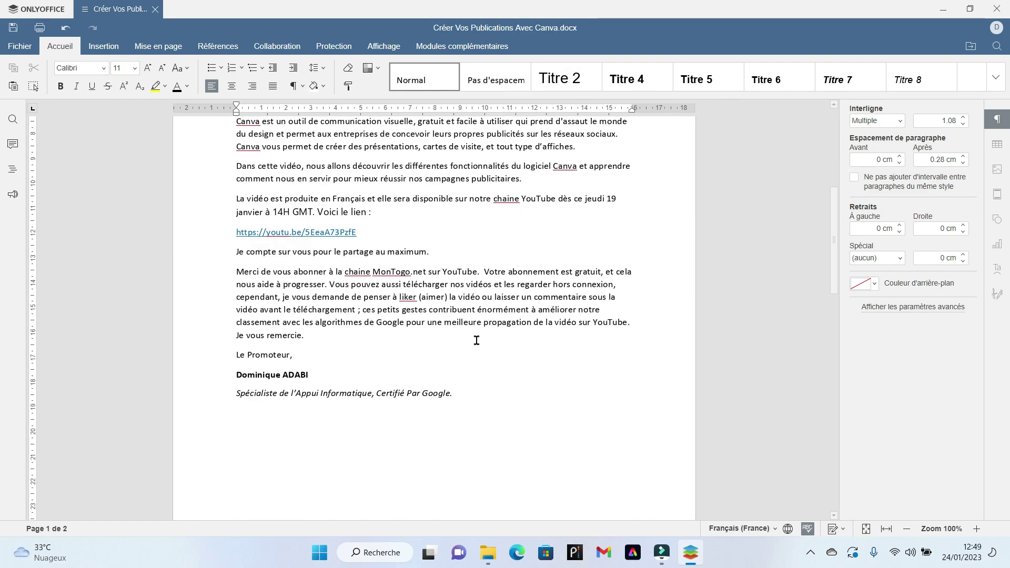
{"action": "scroll", "coordinate": [474, 342], "scroll_direction": "down", "scroll_amount": 2}
{"action": "scroll", "coordinate": [478, 345], "scroll_direction": "down", "scroll_amount": 1}
{"action": "scroll", "coordinate": [478, 345], "scroll_direction": "up", "scroll_amount": 2}
{"action": "scroll", "coordinate": [478, 344], "scroll_direction": "up", "scroll_amount": 1}
{"action": "scroll", "coordinate": [478, 345], "scroll_direction": "up", "scroll_amount": 2}
{"action": "scroll", "coordinate": [477, 345], "scroll_direction": "up", "scroll_amount": 1}
{"action": "scroll", "coordinate": [478, 345], "scroll_direction": "up", "scroll_amount": 3}
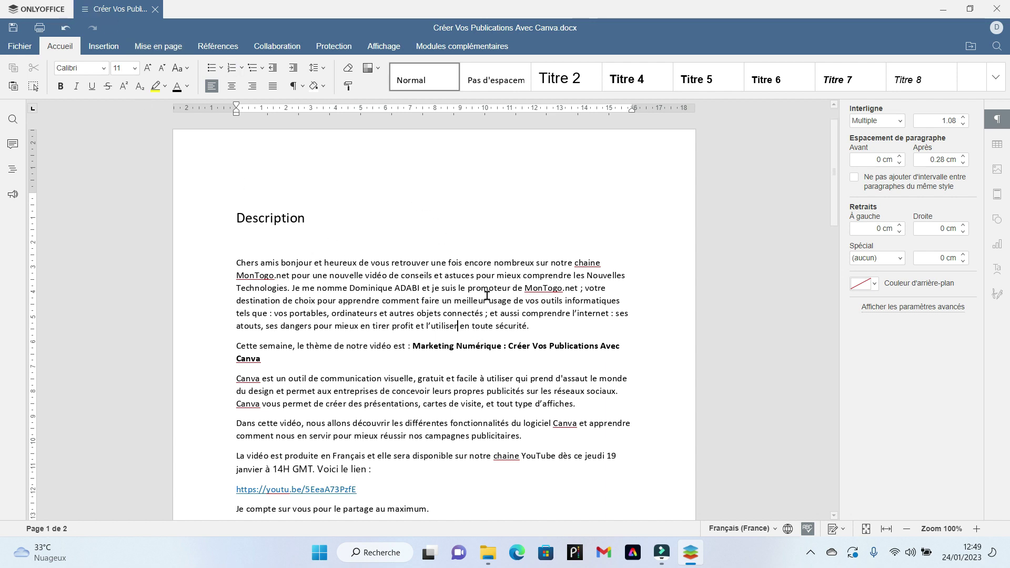
{"action": "scroll", "coordinate": [487, 295], "scroll_direction": "down", "scroll_amount": 3}
{"action": "scroll", "coordinate": [487, 296], "scroll_direction": "down", "scroll_amount": 1}
{"action": "scroll", "coordinate": [487, 295], "scroll_direction": "down", "scroll_amount": 1}
{"action": "scroll", "coordinate": [486, 296], "scroll_direction": "down", "scroll_amount": 1}
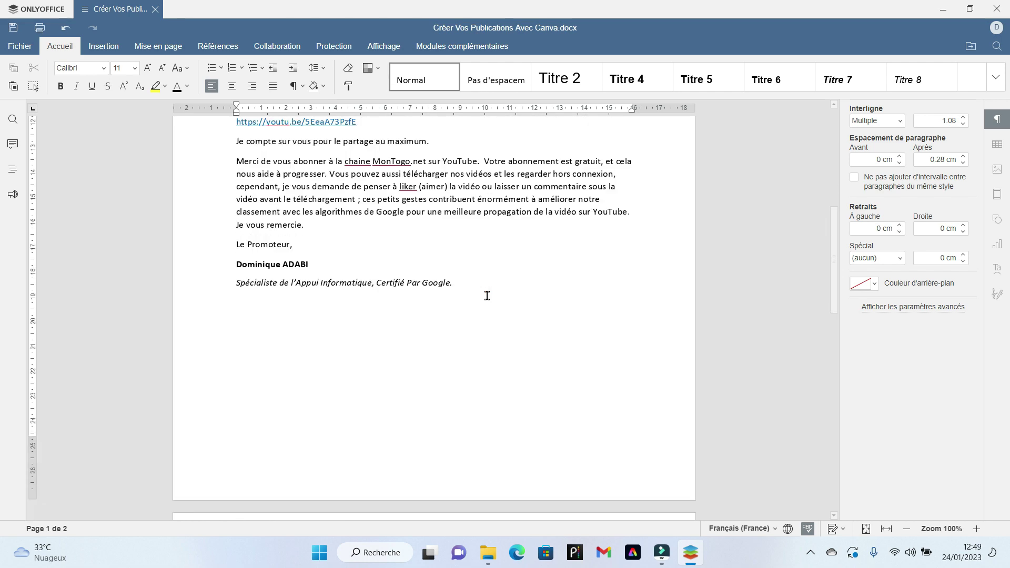
{"action": "scroll", "coordinate": [487, 296], "scroll_direction": "up", "scroll_amount": 3}
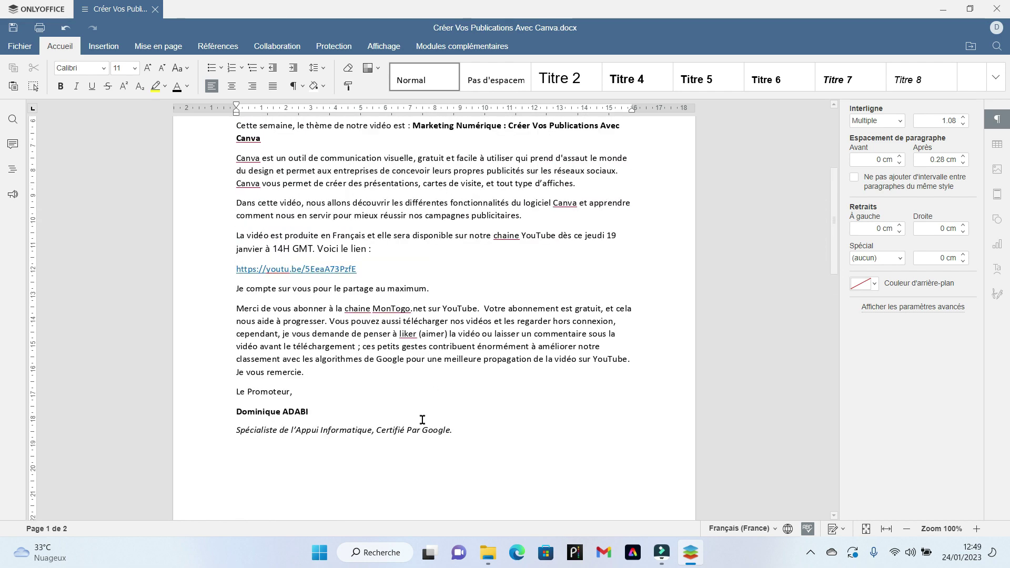
{"action": "scroll", "coordinate": [423, 420], "scroll_direction": "up", "scroll_amount": 3}
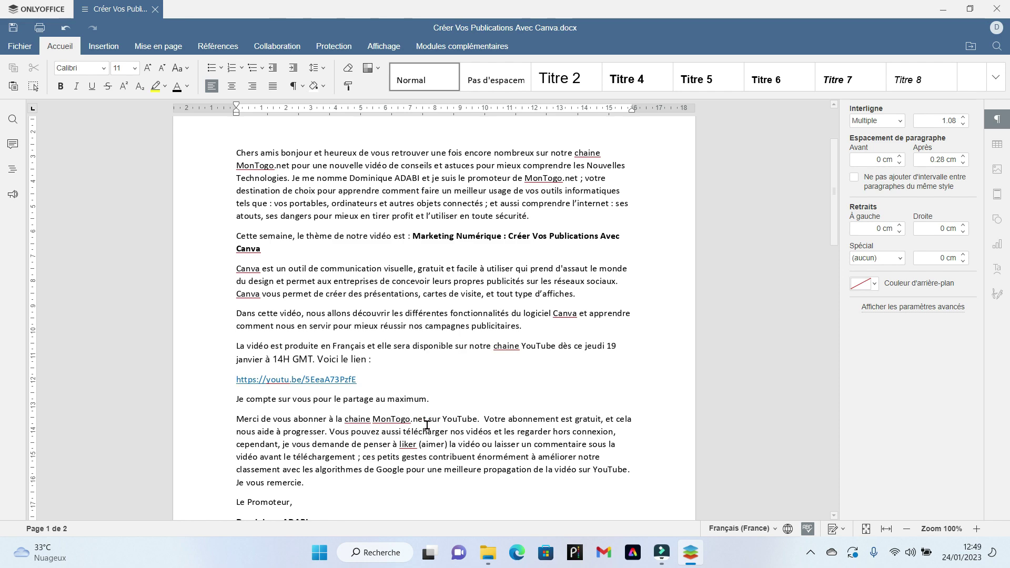
{"action": "scroll", "coordinate": [427, 424], "scroll_direction": "up", "scroll_amount": 3}
{"action": "scroll", "coordinate": [442, 416], "scroll_direction": "up", "scroll_amount": 1}
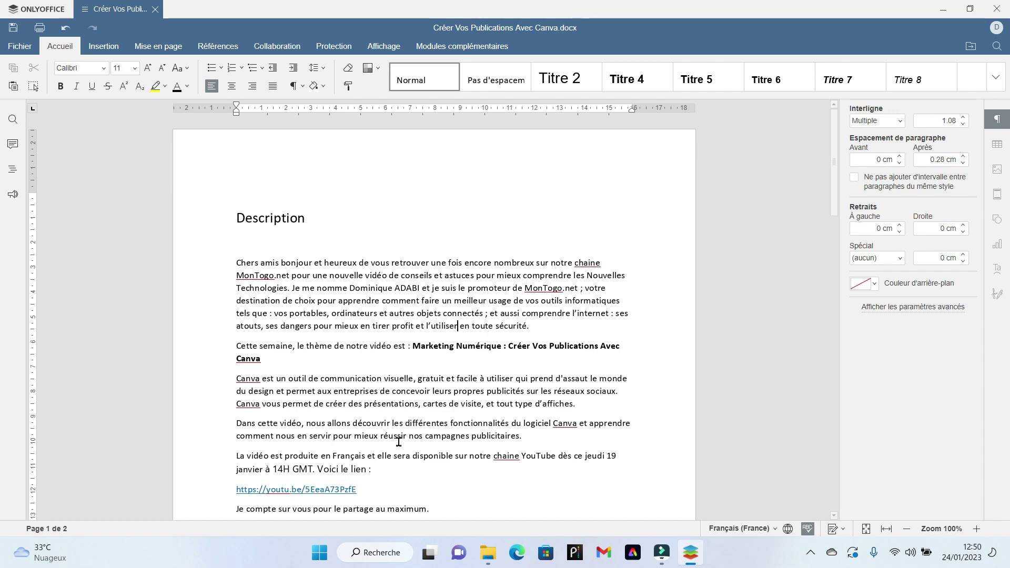
{"action": "scroll", "coordinate": [298, 273], "scroll_direction": "down", "scroll_amount": 1}
{"action": "scroll", "coordinate": [315, 295], "scroll_direction": "down", "scroll_amount": 5}
{"action": "scroll", "coordinate": [347, 337], "scroll_direction": "down", "scroll_amount": 3}
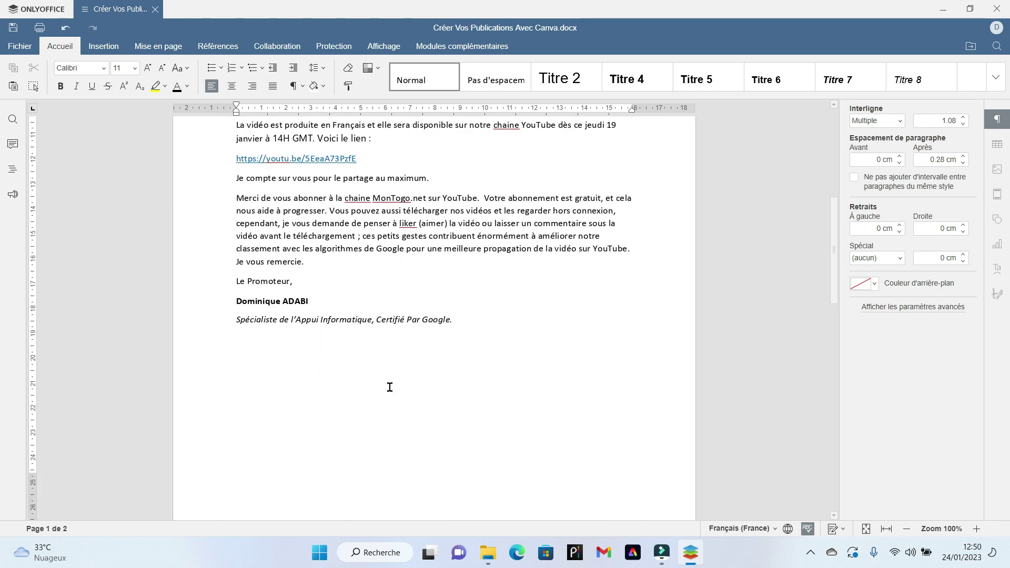
{"action": "scroll", "coordinate": [390, 388], "scroll_direction": "down", "scroll_amount": 2}
{"action": "scroll", "coordinate": [390, 388], "scroll_direction": "up", "scroll_amount": 3}
{"action": "scroll", "coordinate": [476, 377], "scroll_direction": "up", "scroll_amount": 4}
{"action": "scroll", "coordinate": [527, 379], "scroll_direction": "up", "scroll_amount": 5}
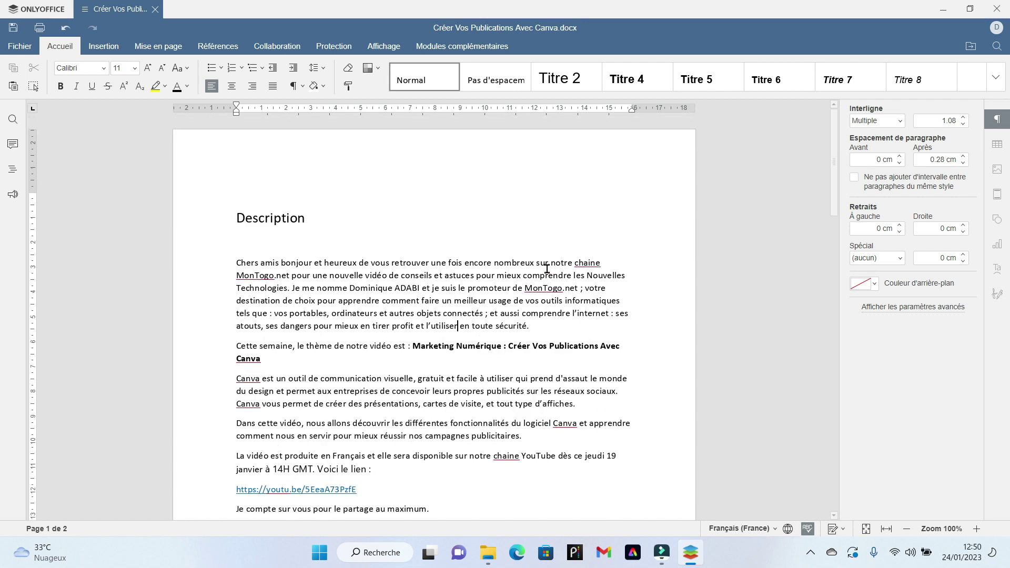
Step: Browse the Insertion, Mise en page, Références, Collaboration and Protection tabs, then Ctrl+Tab to start page
{"action": "left_click", "coordinate": [103, 46]}
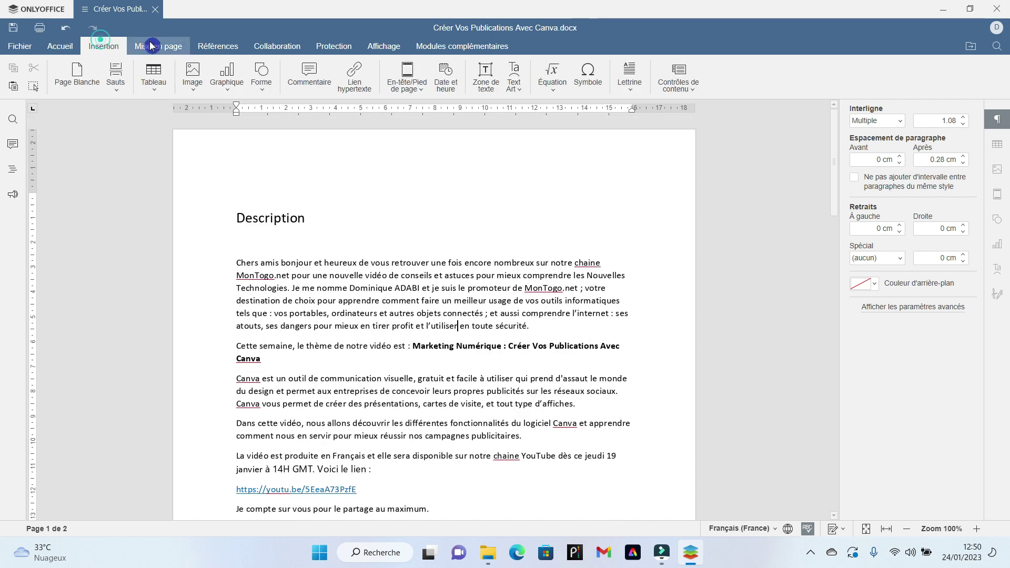
{"action": "left_click", "coordinate": [172, 43]}
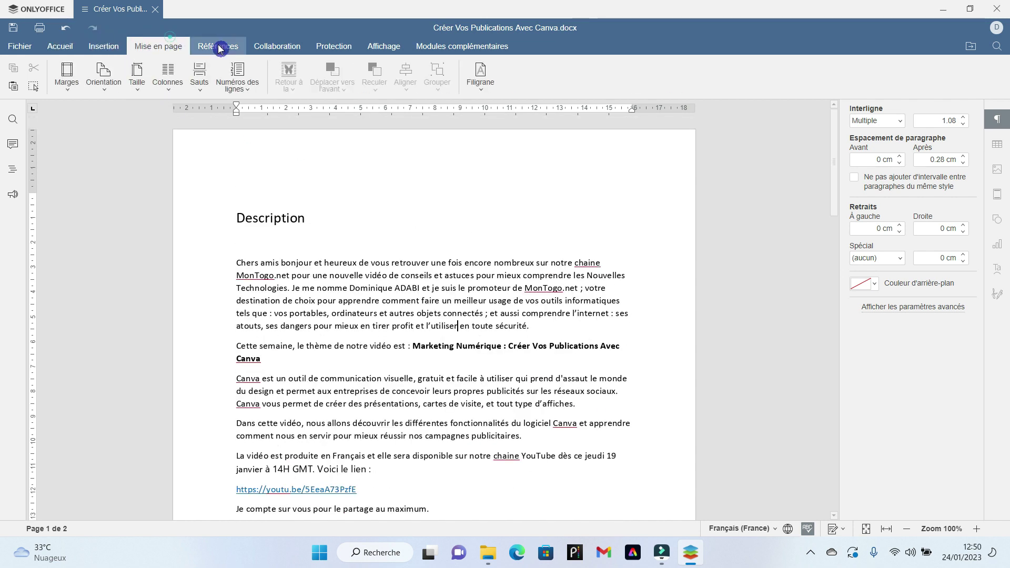
{"action": "left_click", "coordinate": [99, 52]}
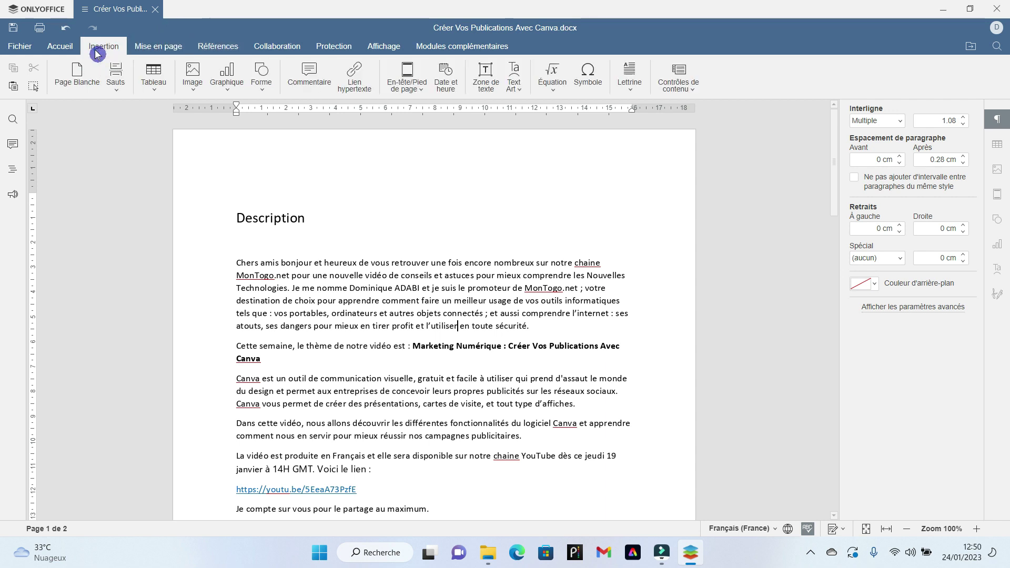
{"action": "left_click", "coordinate": [158, 47]}
{"action": "left_click", "coordinate": [217, 52]}
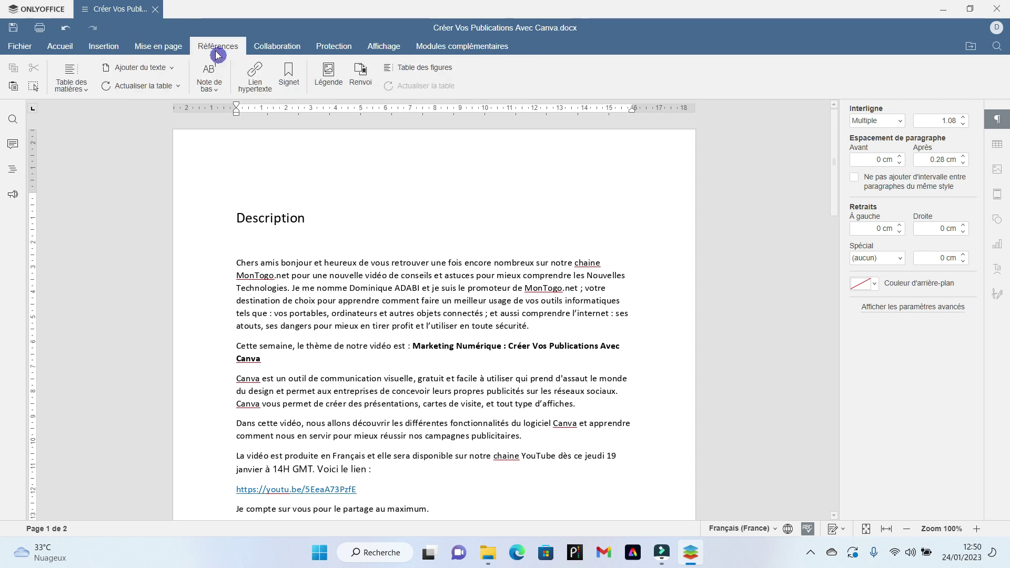
{"action": "left_click", "coordinate": [274, 46]}
{"action": "left_click", "coordinate": [334, 49]}
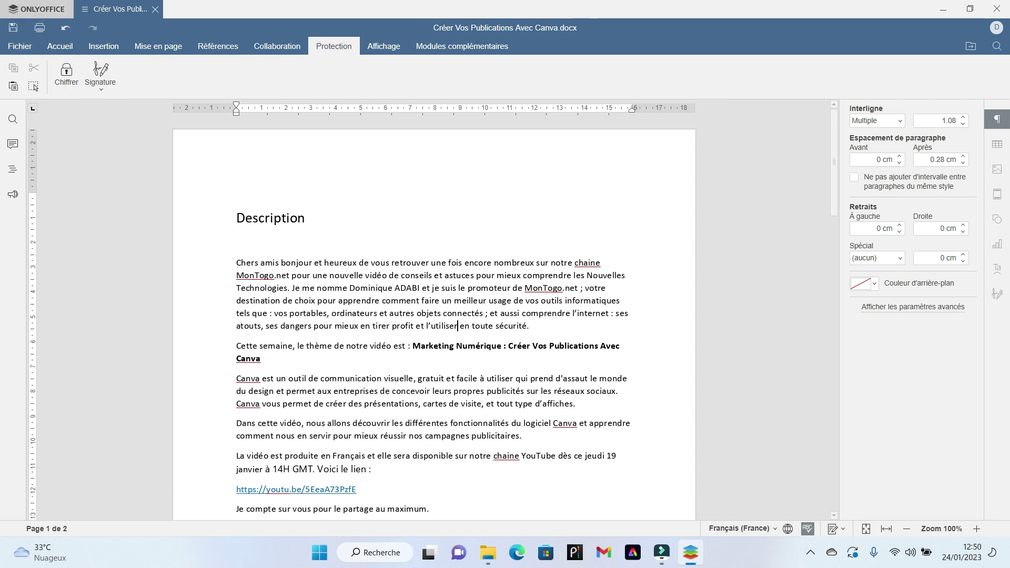
{"action": "key", "text": "ctrl+Tab"}
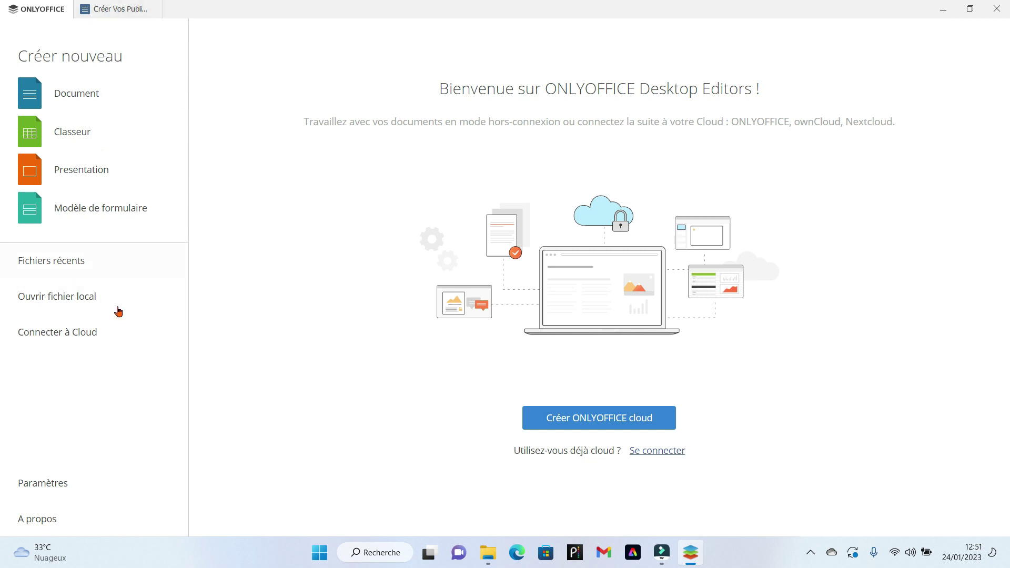
Step: Open 'Digital Transformation' from drive SDXC (E:) in PowerPoint through File Explorer
{"action": "left_click", "coordinate": [180, 170]}
{"action": "left_click", "coordinate": [488, 552]}
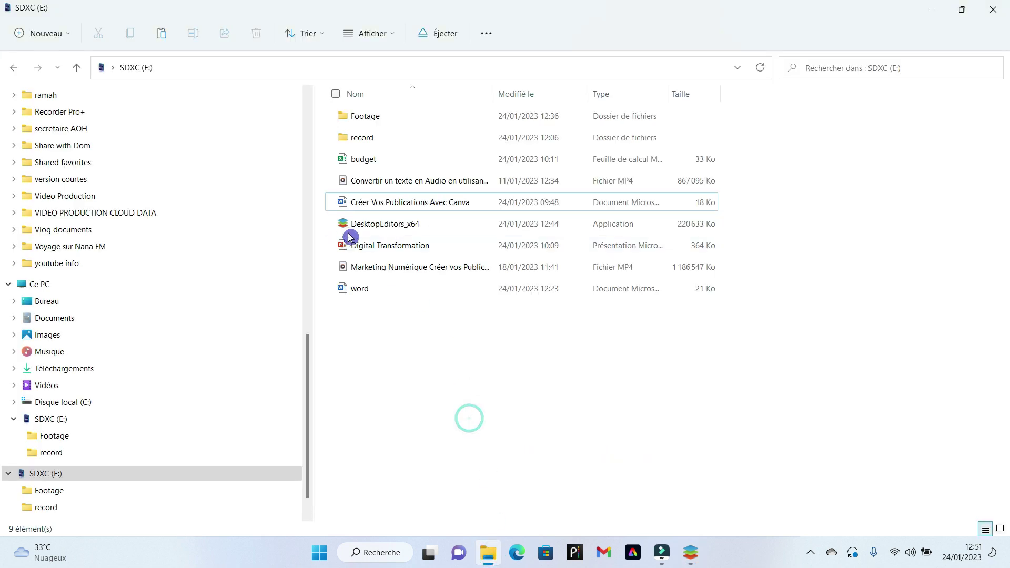
{"action": "double_click", "coordinate": [379, 248]}
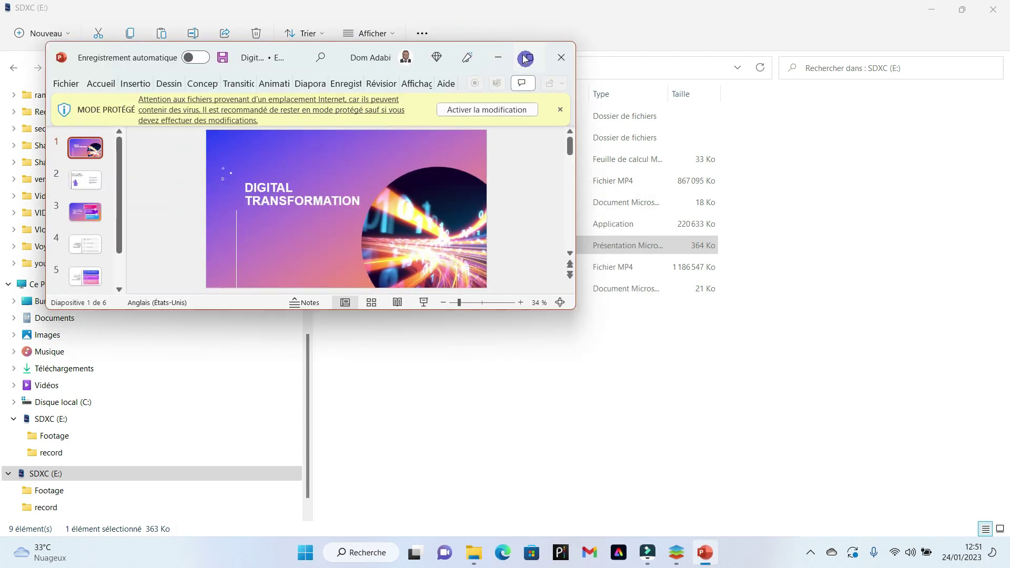
Step: Maximize PowerPoint, skim the six-slide Digital Transformation deck back to slide 1, and close it
{"action": "left_click", "coordinate": [526, 58]}
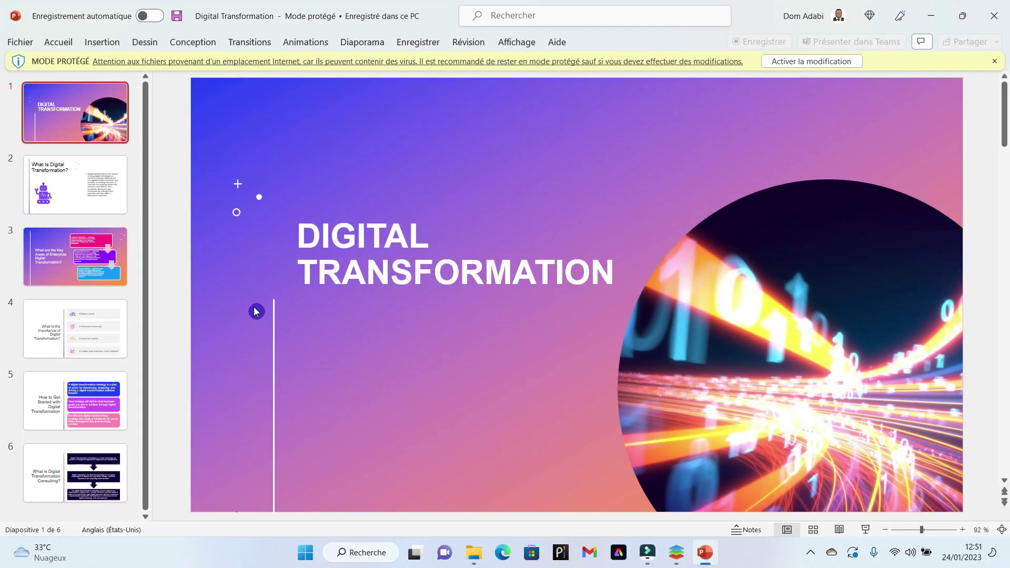
{"action": "scroll", "coordinate": [310, 285], "scroll_direction": "down", "scroll_amount": 3}
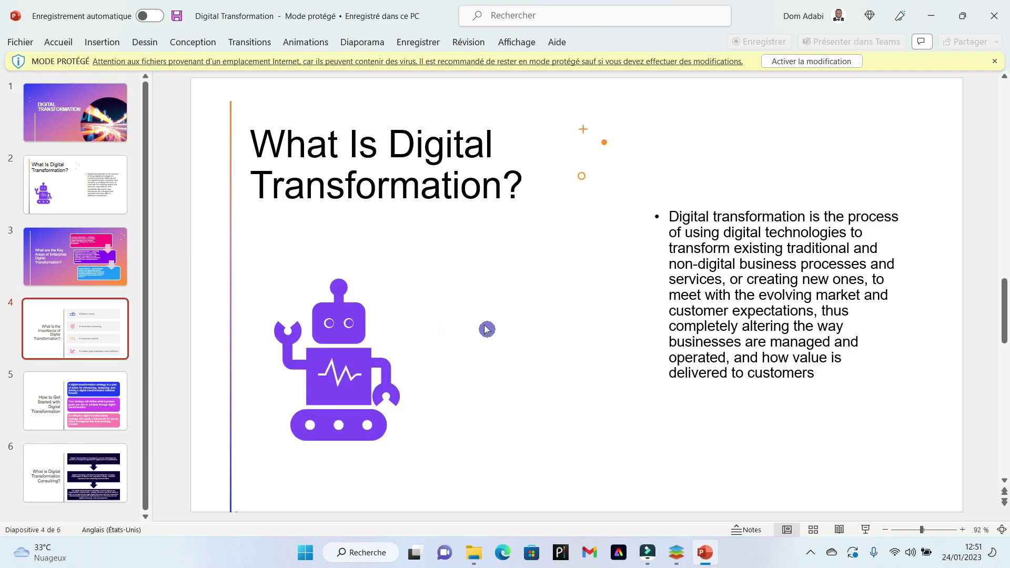
{"action": "scroll", "coordinate": [487, 329], "scroll_direction": "down", "scroll_amount": 2}
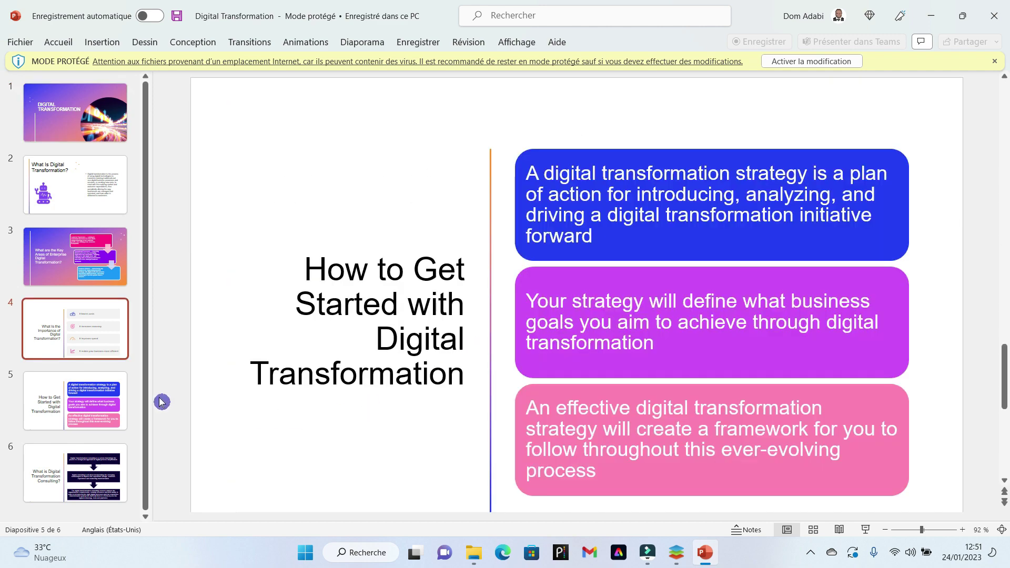
{"action": "scroll", "coordinate": [288, 401], "scroll_direction": "up", "scroll_amount": 3}
{"action": "scroll", "coordinate": [288, 389], "scroll_direction": "up", "scroll_amount": 1}
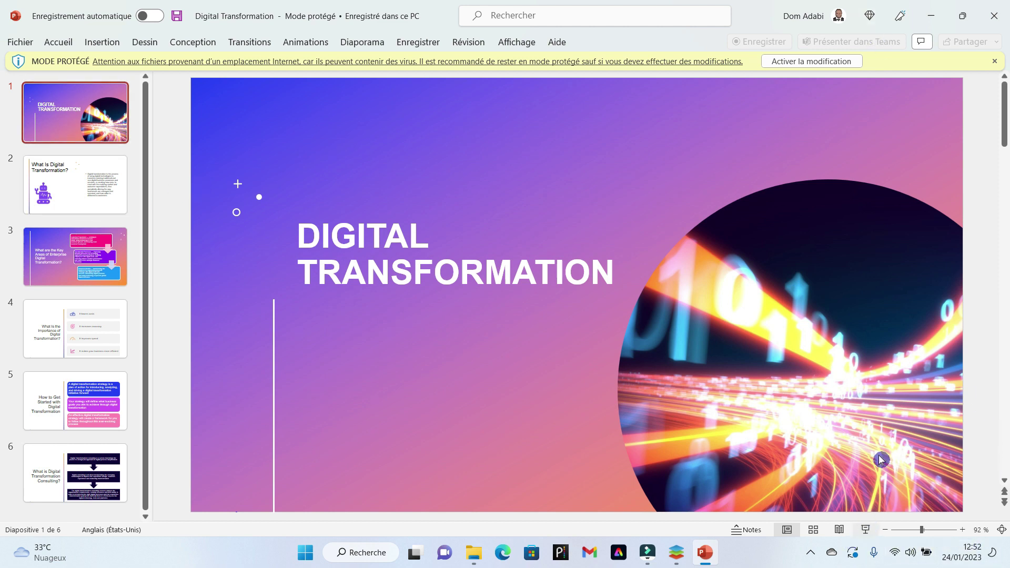
{"action": "left_click", "coordinate": [993, 16]}
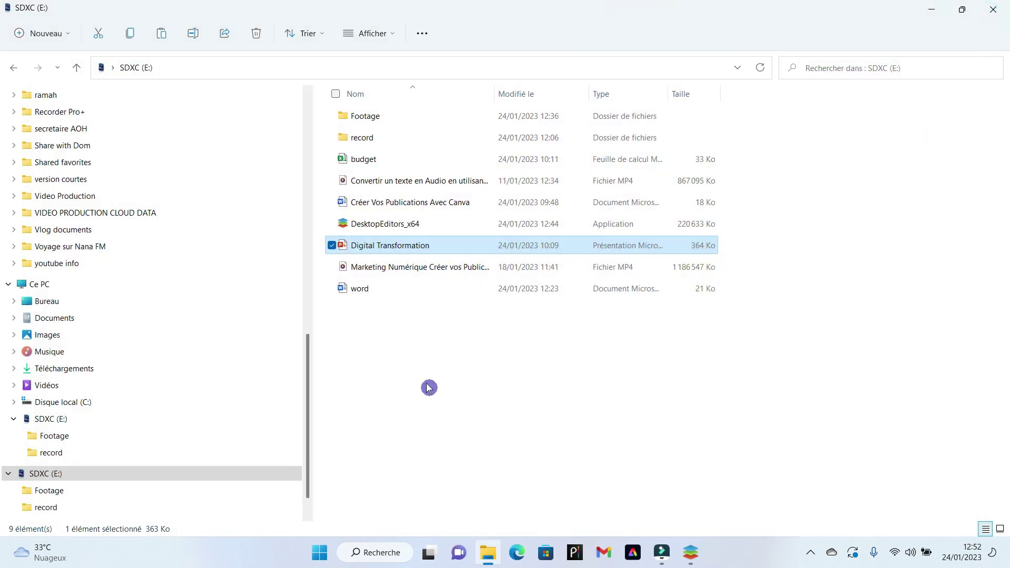
Step: Open Digital Transformation.pptx from drive E: in the ONLYOFFICE presentation editor
{"action": "left_click", "coordinate": [429, 388]}
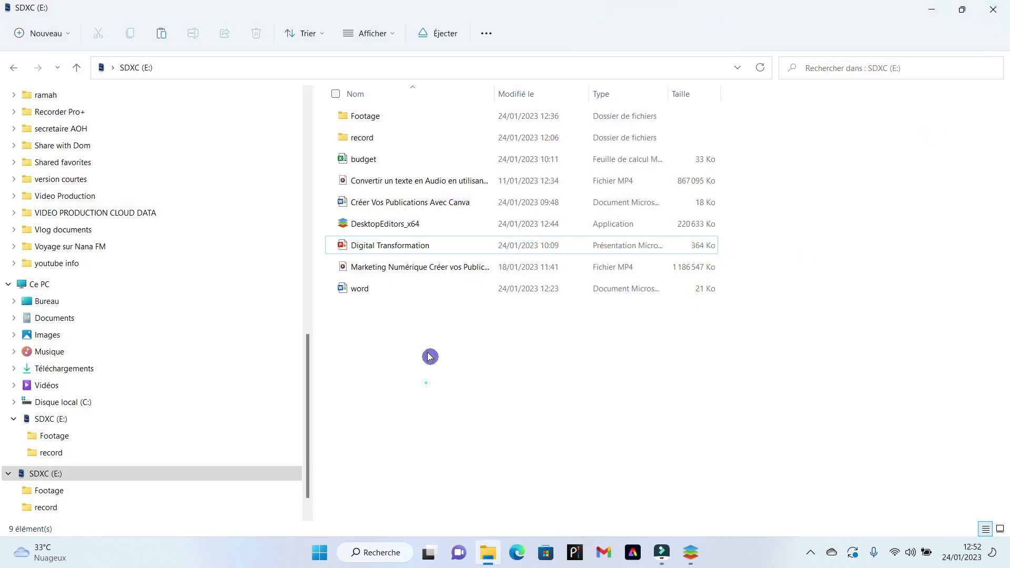
{"action": "left_click", "coordinate": [691, 554]}
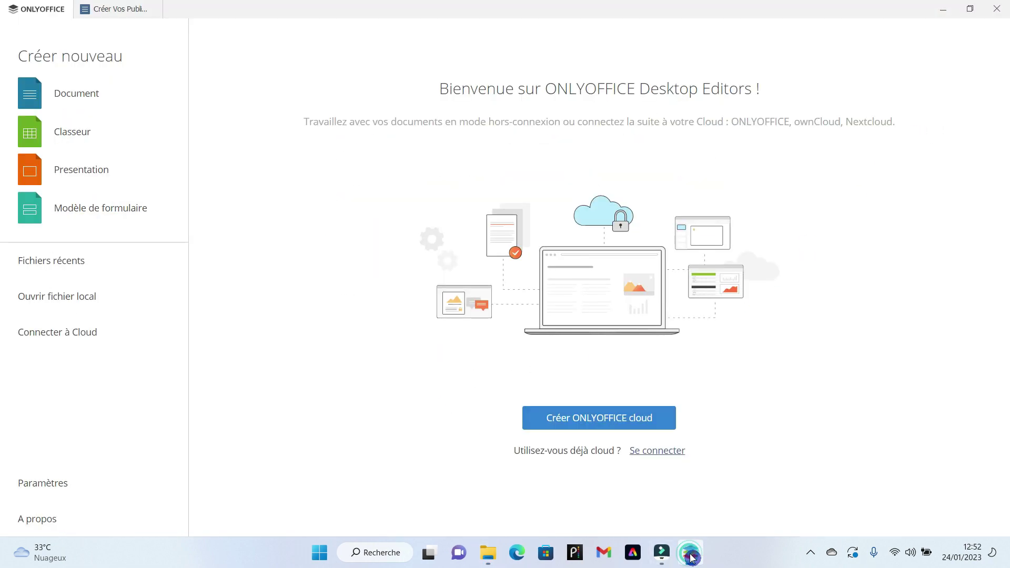
{"action": "left_click", "coordinate": [42, 301]}
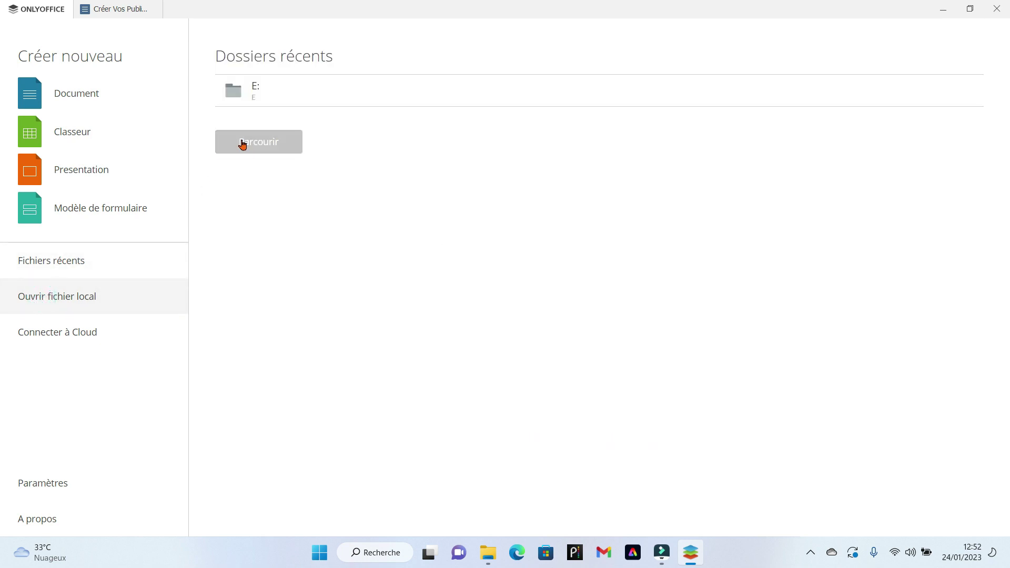
{"action": "left_click", "coordinate": [241, 88]}
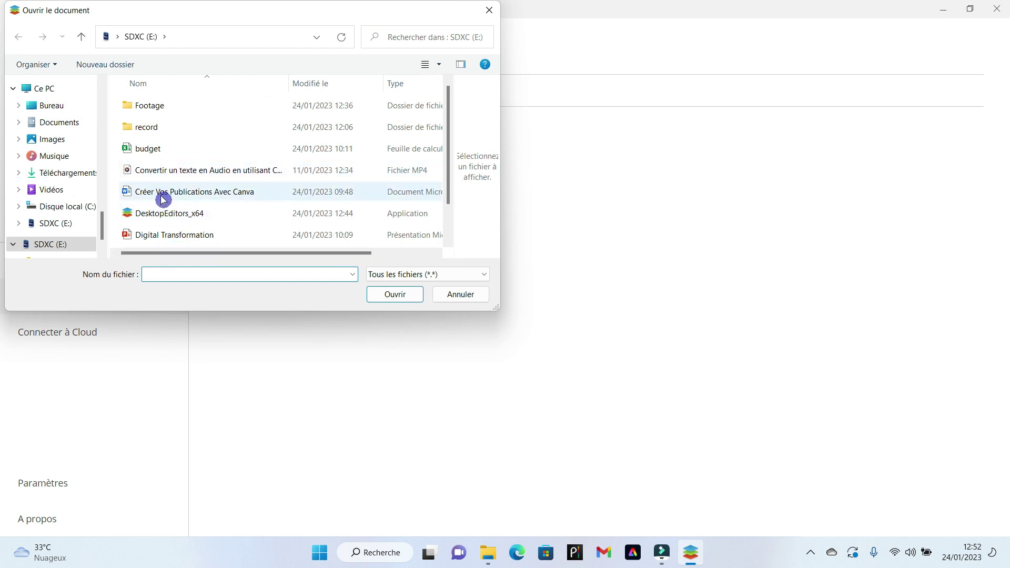
{"action": "scroll", "coordinate": [171, 182], "scroll_direction": "down", "scroll_amount": 1}
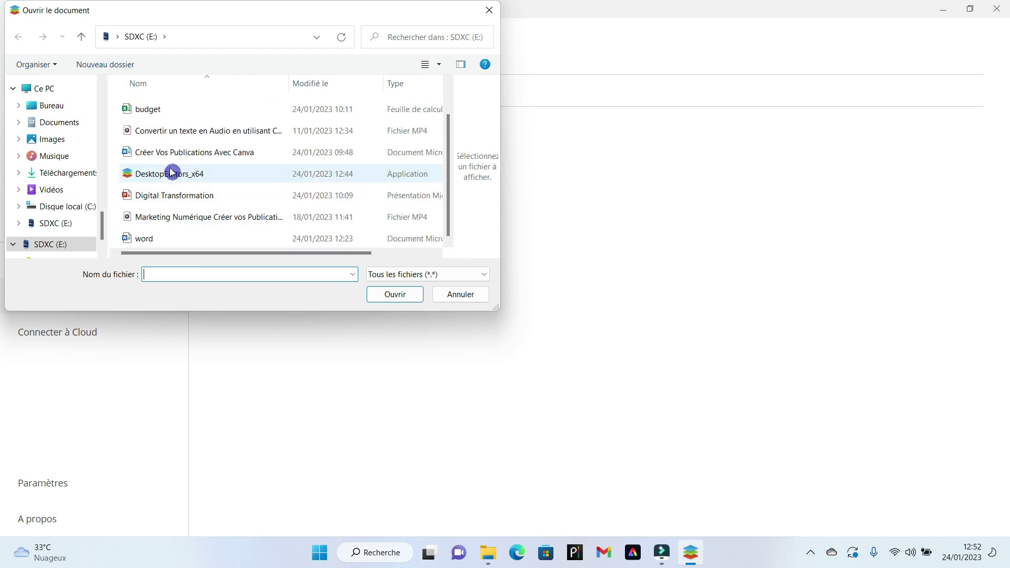
{"action": "left_click", "coordinate": [163, 195]}
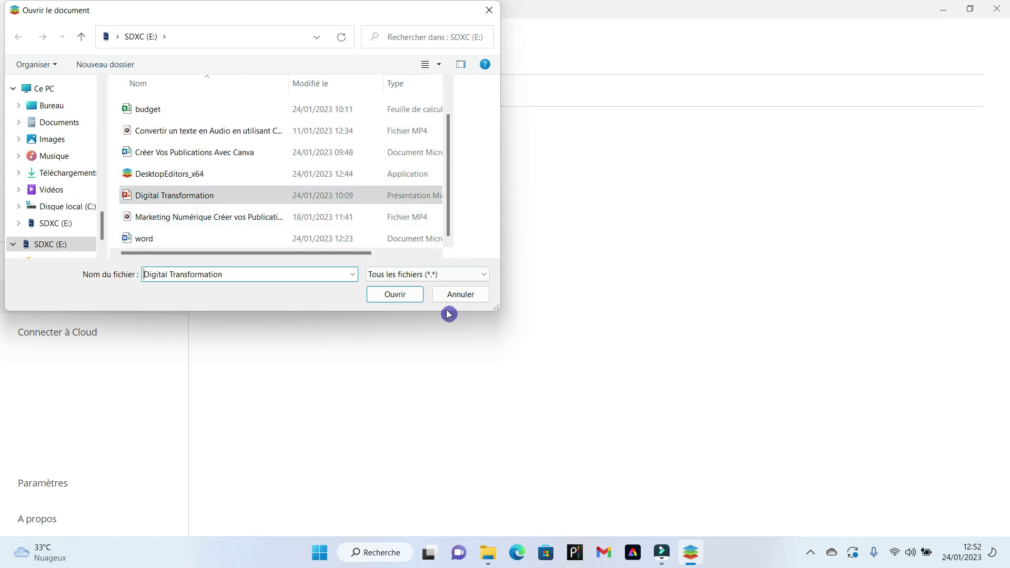
{"action": "left_click", "coordinate": [406, 296]}
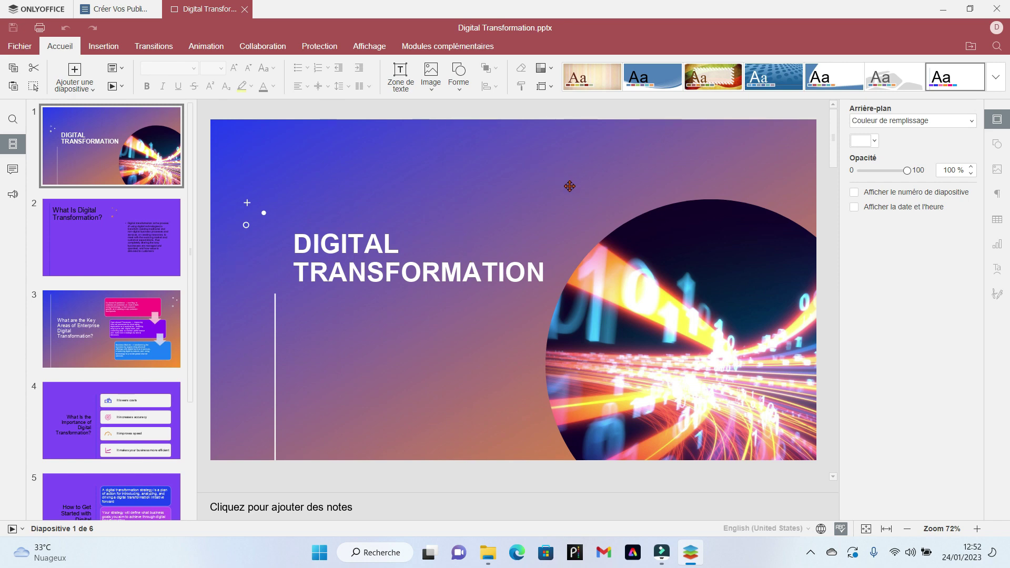
{"action": "scroll", "coordinate": [527, 277], "scroll_direction": "down", "scroll_amount": 1}
{"action": "scroll", "coordinate": [526, 277], "scroll_direction": "up", "scroll_amount": 1}
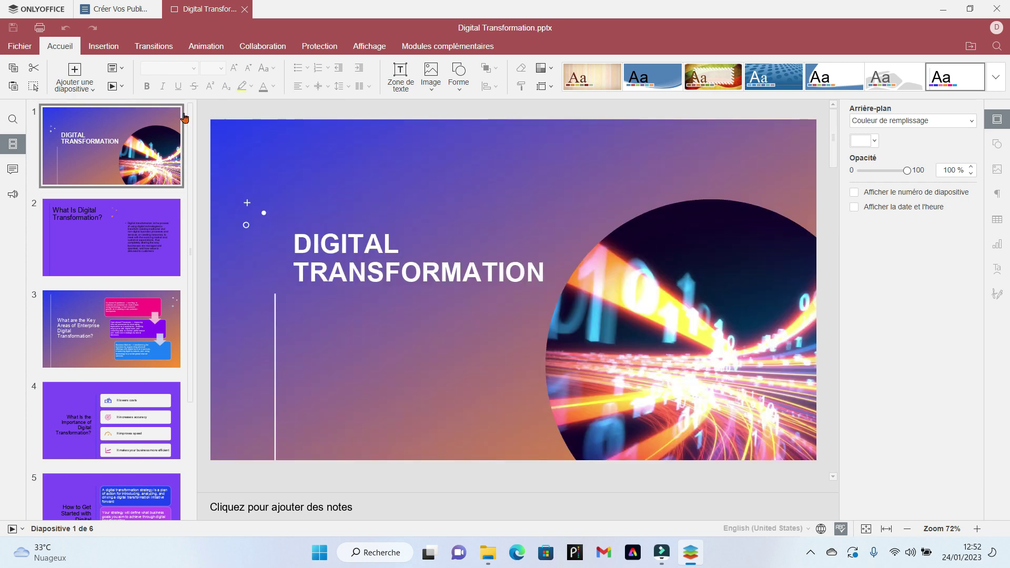
{"action": "left_click", "coordinate": [113, 87]}
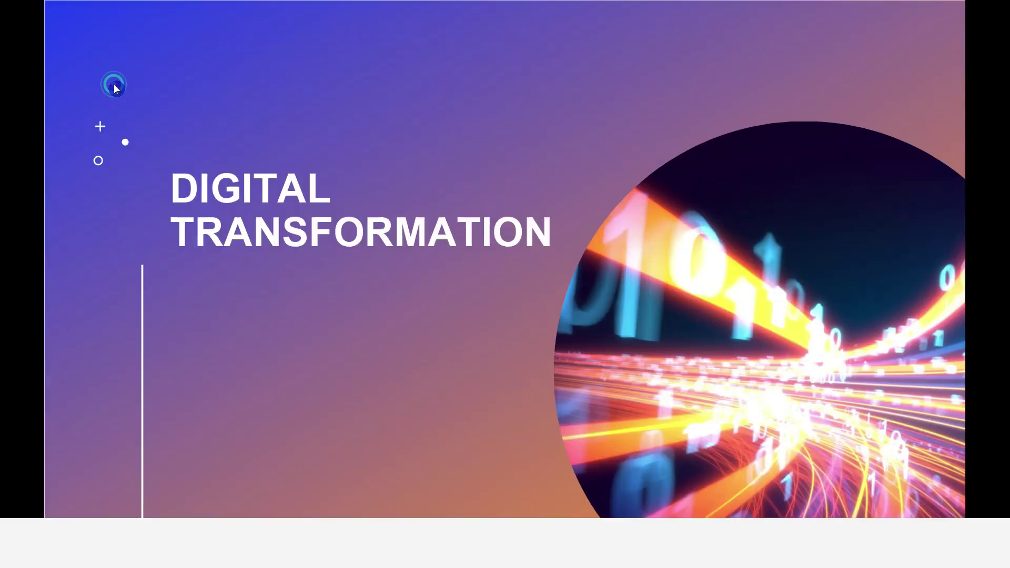
{"action": "left_click", "coordinate": [606, 302]}
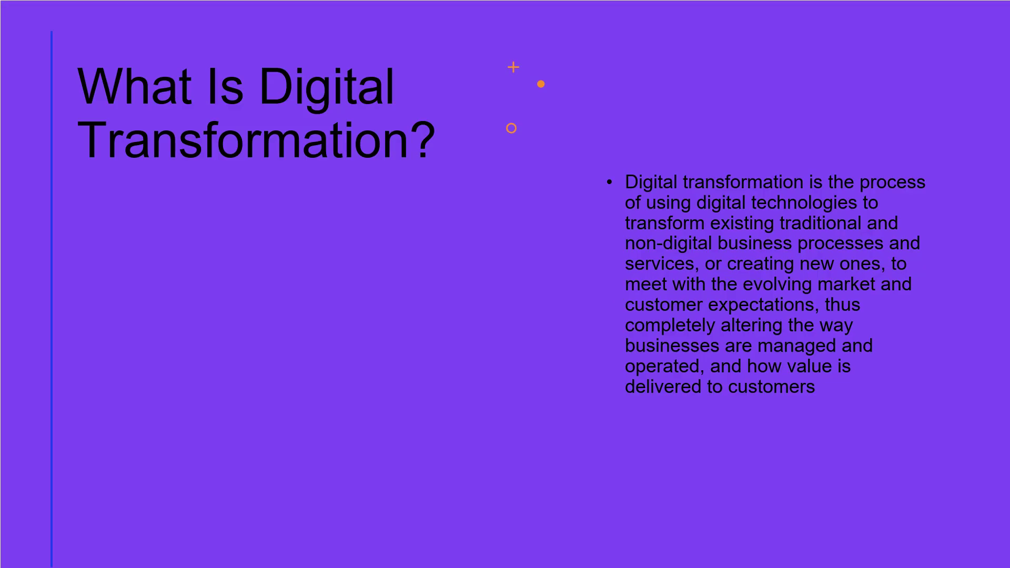
{"action": "key", "text": "Right"}
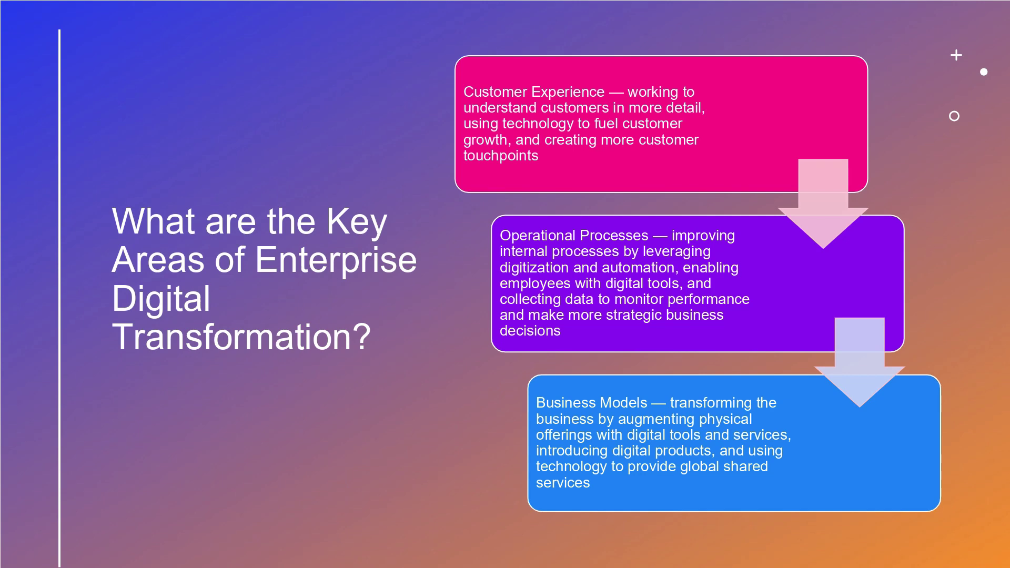
{"action": "key", "text": "Right"}
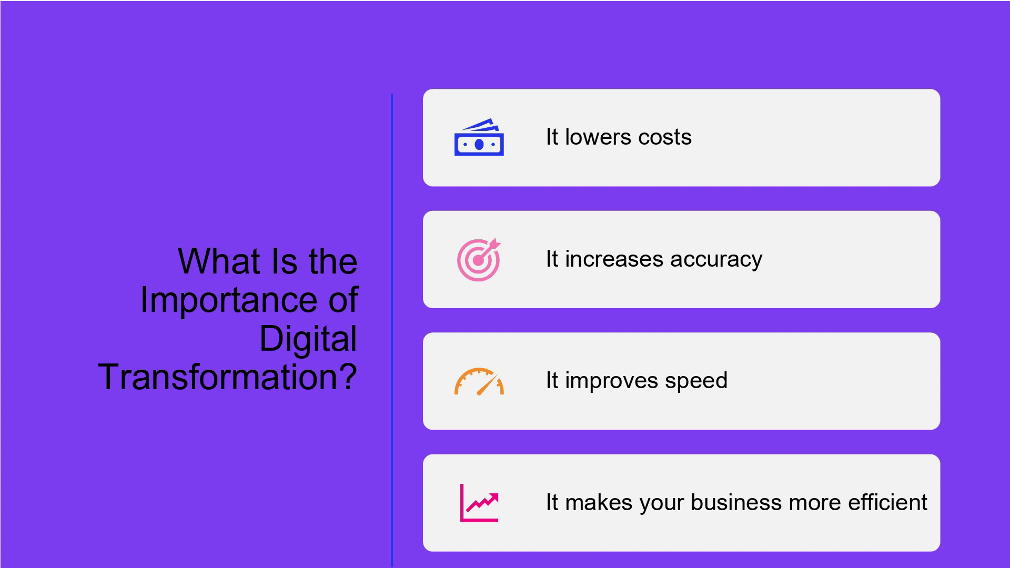
{"action": "key", "text": "Right"}
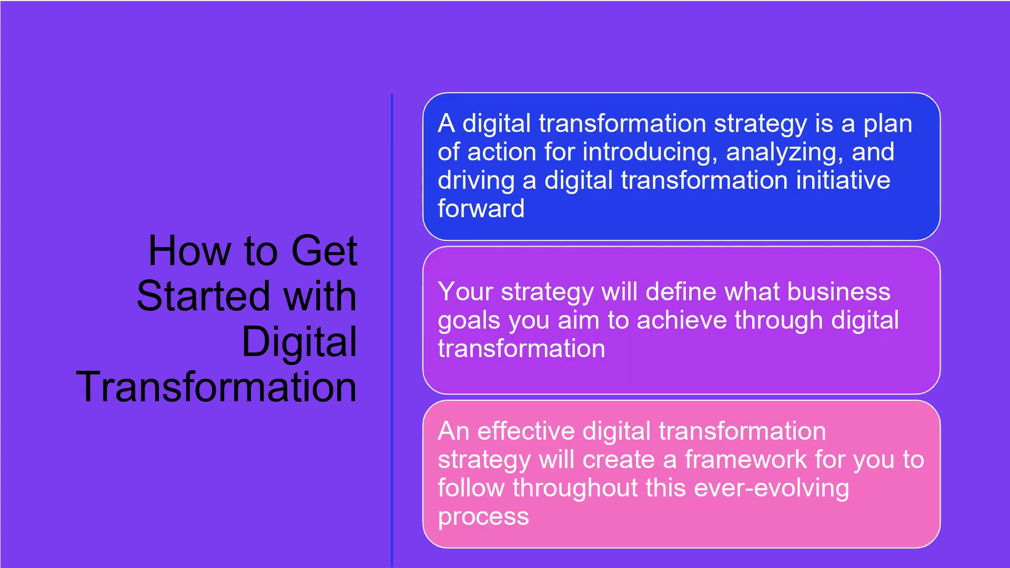
{"action": "key", "text": "Right"}
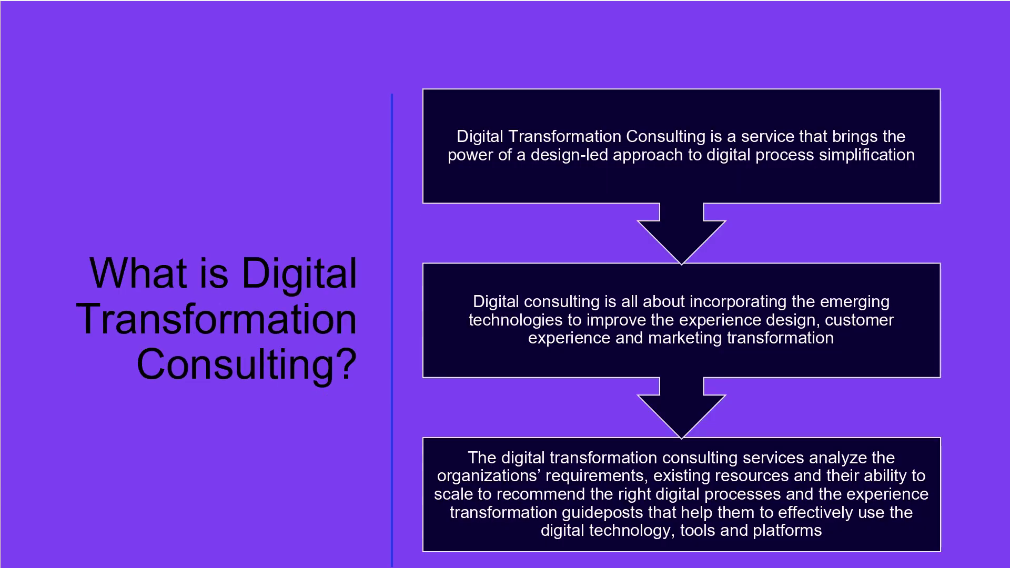
{"action": "key", "text": "Escape"}
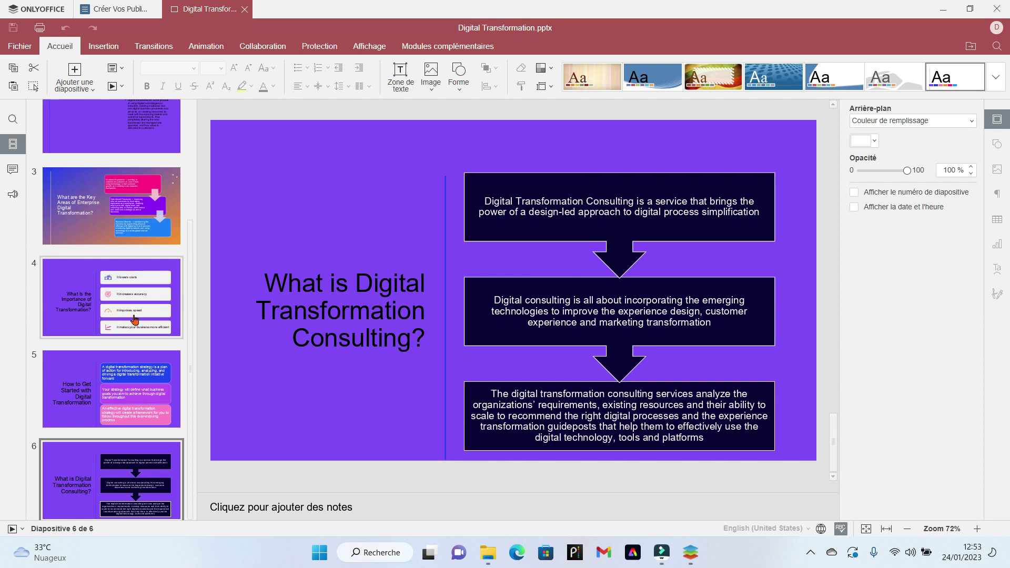
{"action": "scroll", "coordinate": [137, 336], "scroll_direction": "up", "scroll_amount": 1}
{"action": "scroll", "coordinate": [137, 343], "scroll_direction": "up", "scroll_amount": 1}
{"action": "scroll", "coordinate": [137, 343], "scroll_direction": "down", "scroll_amount": 1}
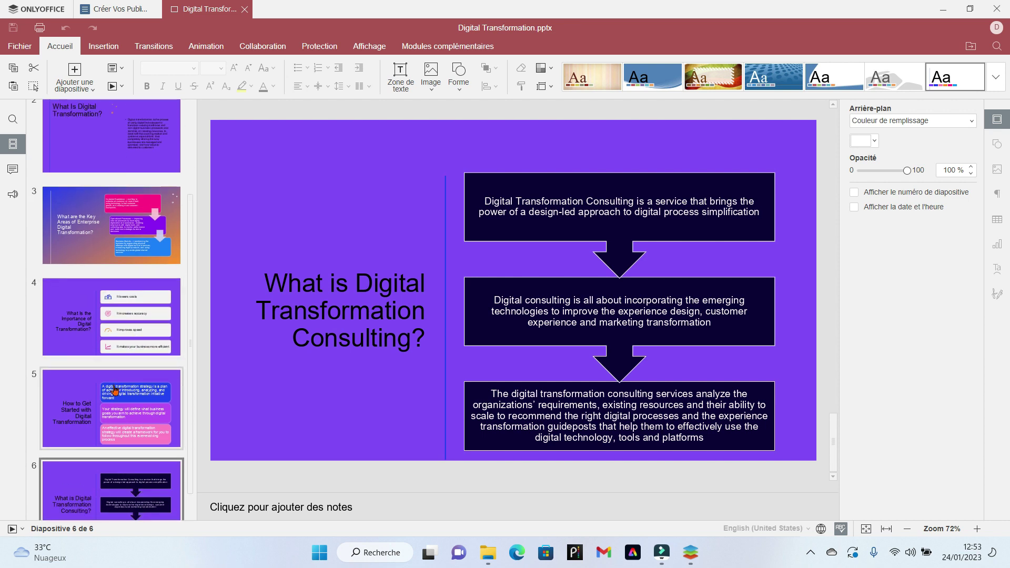
{"action": "scroll", "coordinate": [117, 389], "scroll_direction": "up", "scroll_amount": 1}
{"action": "scroll", "coordinate": [117, 393], "scroll_direction": "up", "scroll_amount": 1}
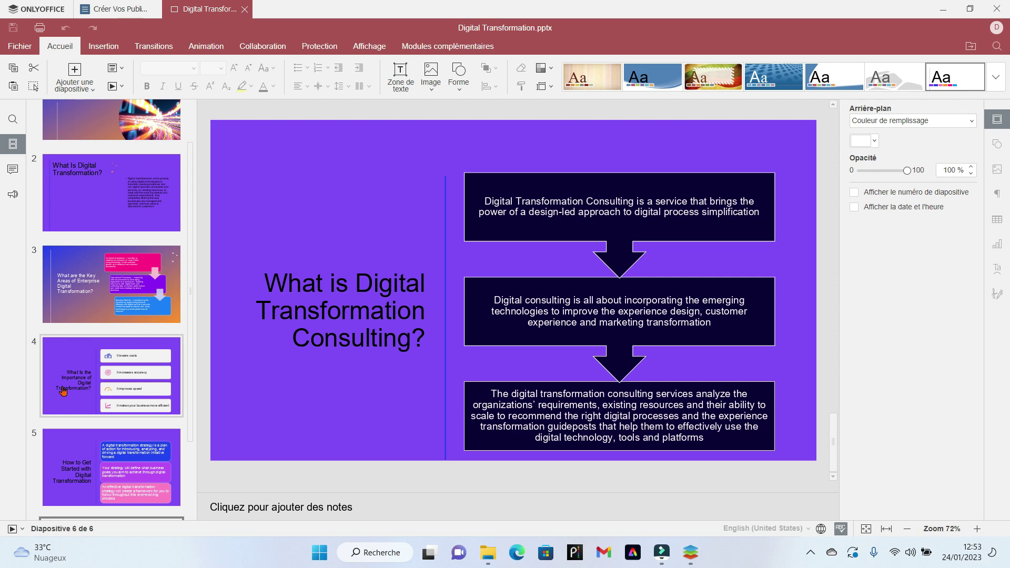
{"action": "scroll", "coordinate": [231, 382], "scroll_direction": "up", "scroll_amount": 1}
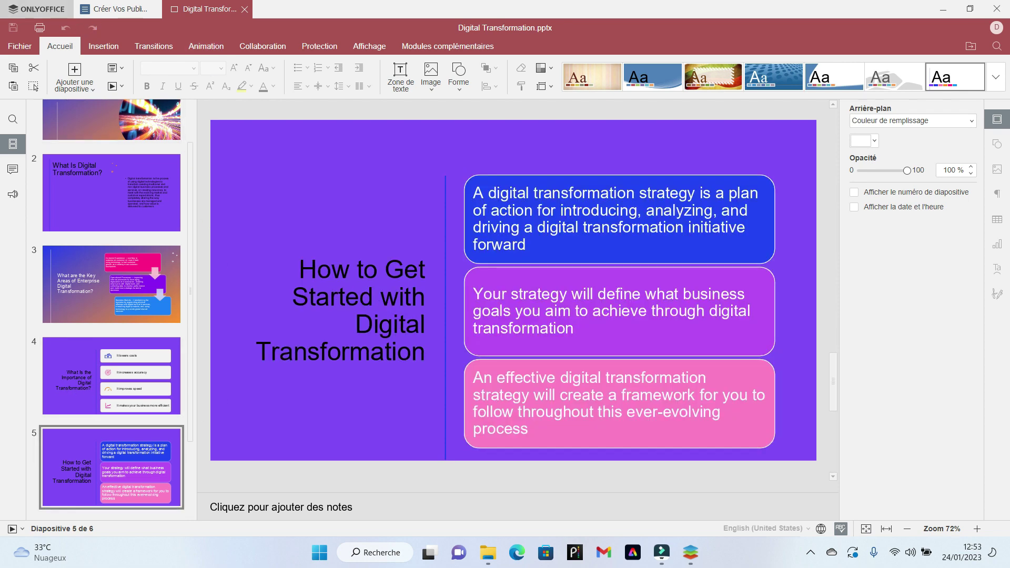
Step: From the ONLYOFFICE start tab, browse drive E: and open budget.xlsx
{"action": "key", "text": "ctrl+Tab"}
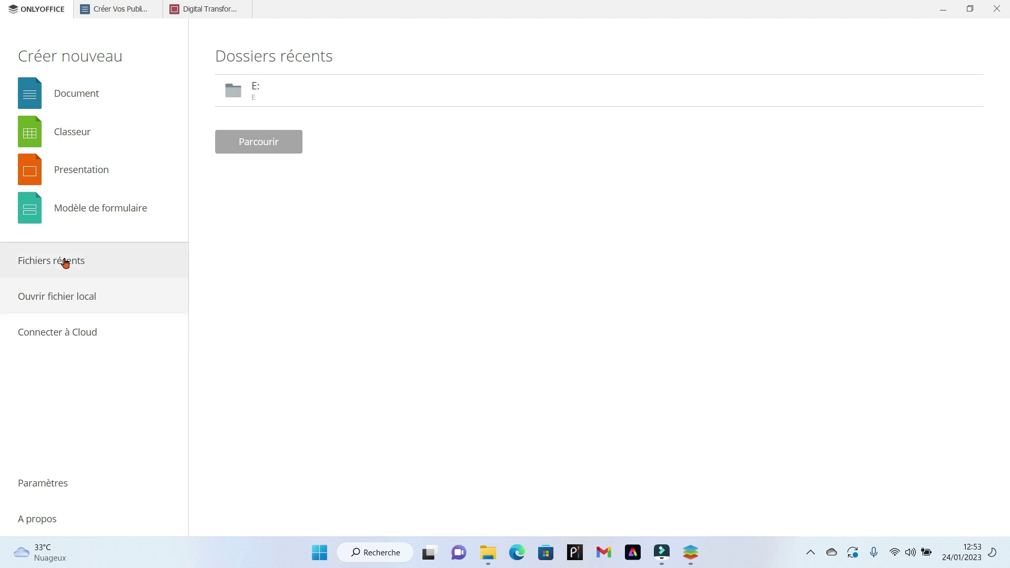
{"action": "left_click", "coordinate": [59, 300]}
{"action": "left_click", "coordinate": [264, 123]}
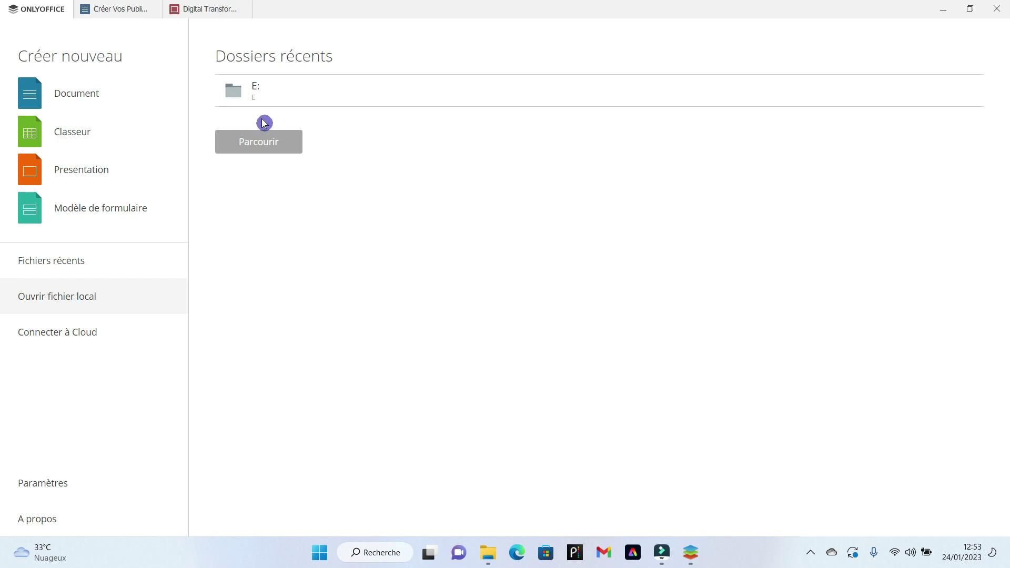
{"action": "left_click", "coordinate": [251, 80]}
{"action": "scroll", "coordinate": [182, 174], "scroll_direction": "down", "scroll_amount": 2}
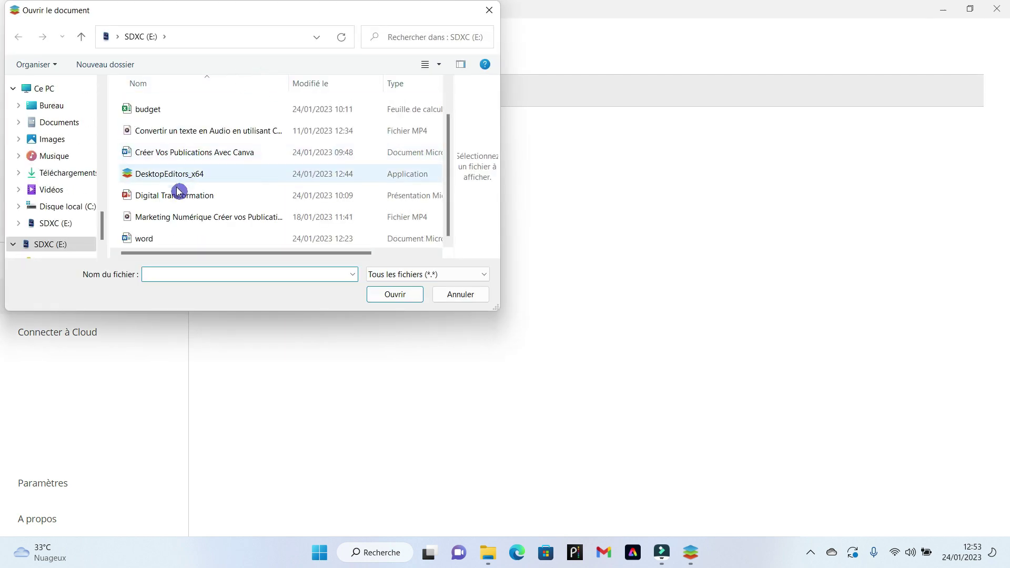
{"action": "scroll", "coordinate": [179, 191], "scroll_direction": "up", "scroll_amount": 2}
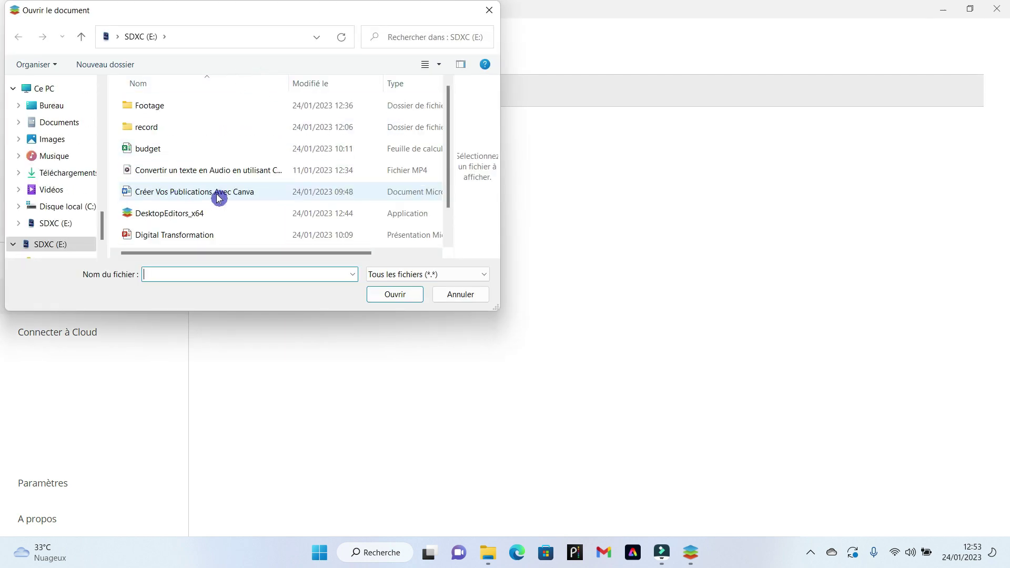
{"action": "left_click", "coordinate": [153, 151]}
{"action": "left_click", "coordinate": [407, 297]}
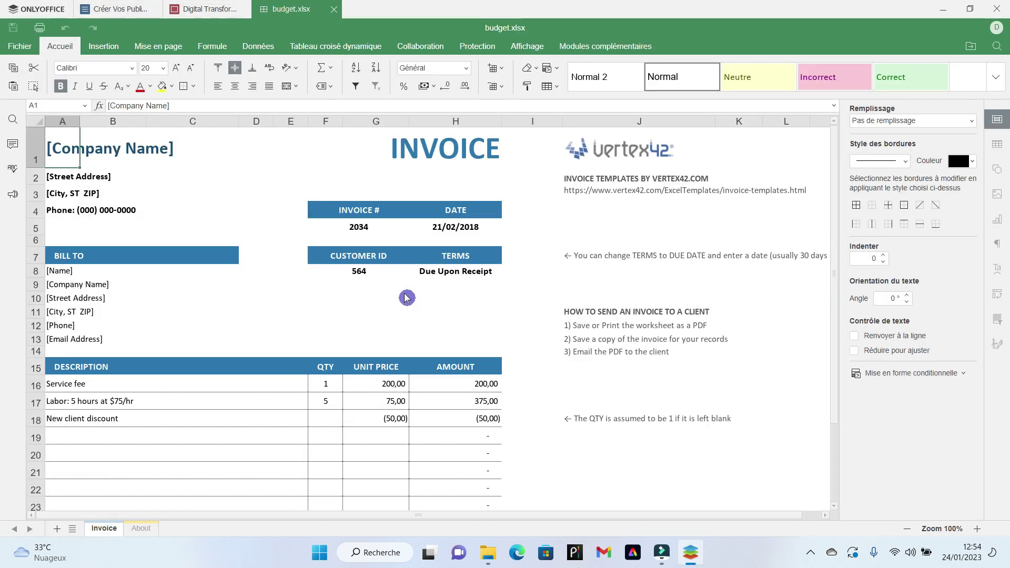
Step: Scroll down through the budget.xlsx invoice rows and back up toward the header
{"action": "scroll", "coordinate": [424, 329], "scroll_direction": "down", "scroll_amount": 4}
{"action": "scroll", "coordinate": [424, 329], "scroll_direction": "up", "scroll_amount": 5}
{"action": "scroll", "coordinate": [535, 391], "scroll_direction": "down", "scroll_amount": 4}
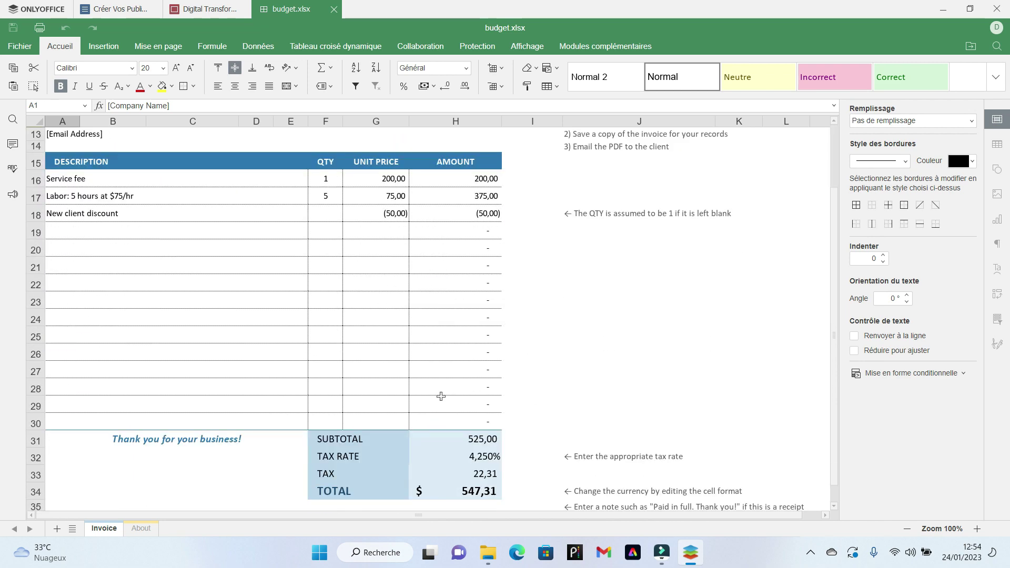
{"action": "scroll", "coordinate": [441, 396], "scroll_direction": "up", "scroll_amount": 4}
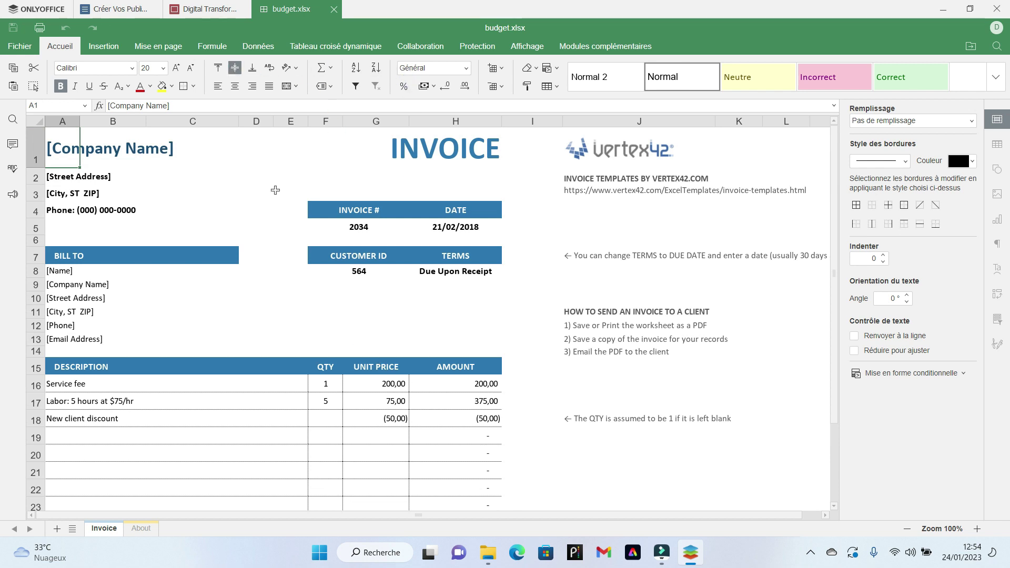
{"action": "scroll", "coordinate": [135, 238], "scroll_direction": "down", "scroll_amount": 3}
{"action": "scroll", "coordinate": [294, 244], "scroll_direction": "down", "scroll_amount": 5}
{"action": "scroll", "coordinate": [344, 403], "scroll_direction": "down", "scroll_amount": 3}
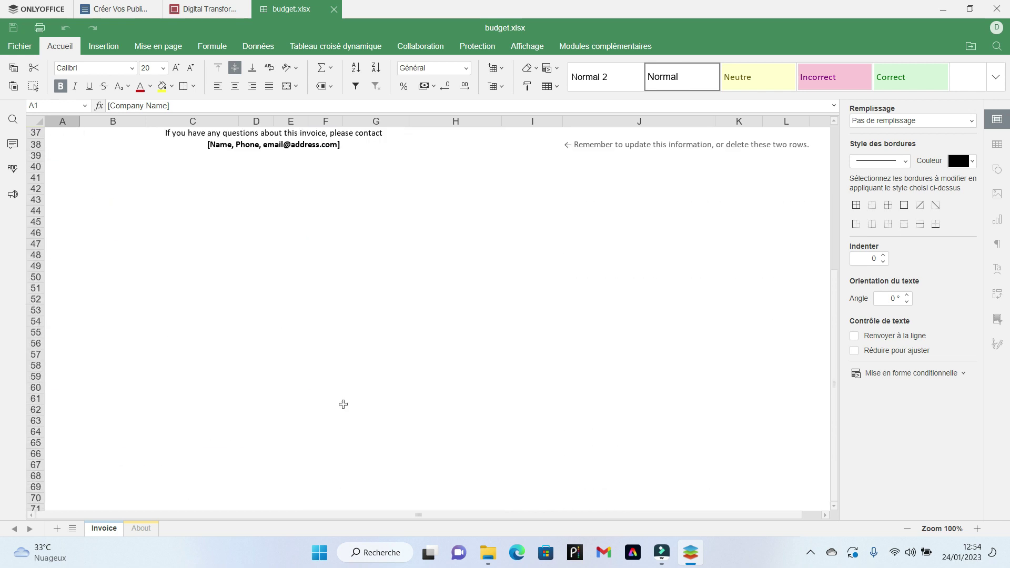
{"action": "scroll", "coordinate": [343, 404], "scroll_direction": "down", "scroll_amount": 2}
{"action": "scroll", "coordinate": [343, 404], "scroll_direction": "down", "scroll_amount": 1}
{"action": "scroll", "coordinate": [343, 404], "scroll_direction": "down", "scroll_amount": 2}
{"action": "scroll", "coordinate": [343, 404], "scroll_direction": "down", "scroll_amount": 1}
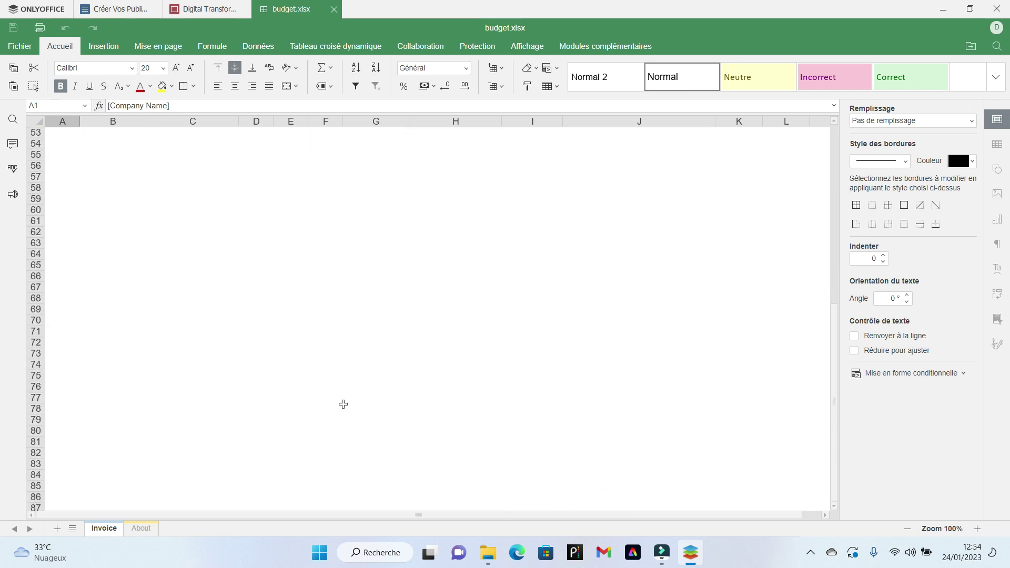
{"action": "scroll", "coordinate": [343, 404], "scroll_direction": "up", "scroll_amount": 10}
{"action": "scroll", "coordinate": [343, 404], "scroll_direction": "up", "scroll_amount": 8}
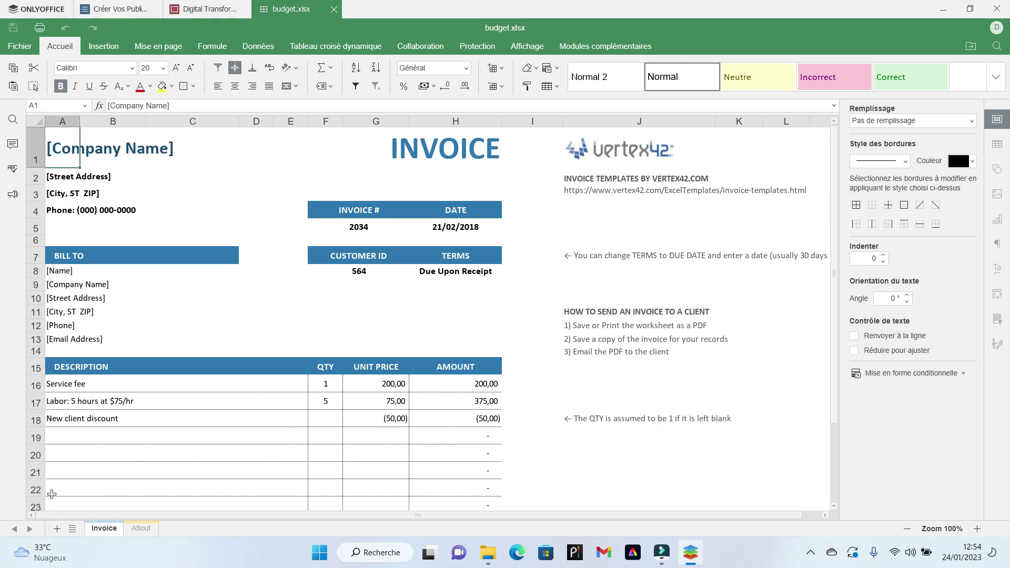
Step: Add four new blank sheets to the budget.xlsx workbook
{"action": "left_click", "coordinate": [57, 529]}
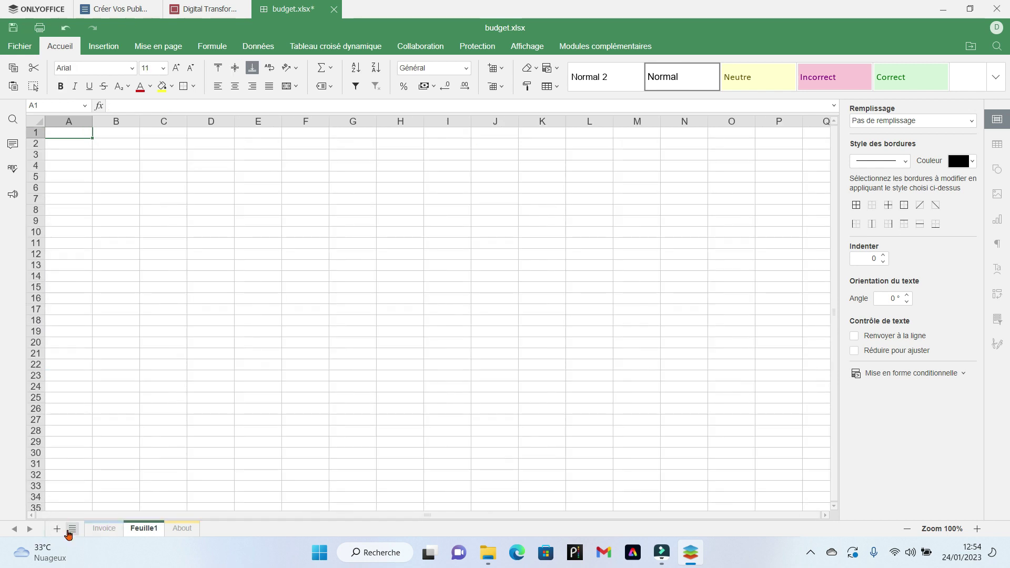
{"action": "left_click", "coordinate": [57, 529]}
{"action": "left_click", "coordinate": [56, 529]}
{"action": "left_click", "coordinate": [57, 529]}
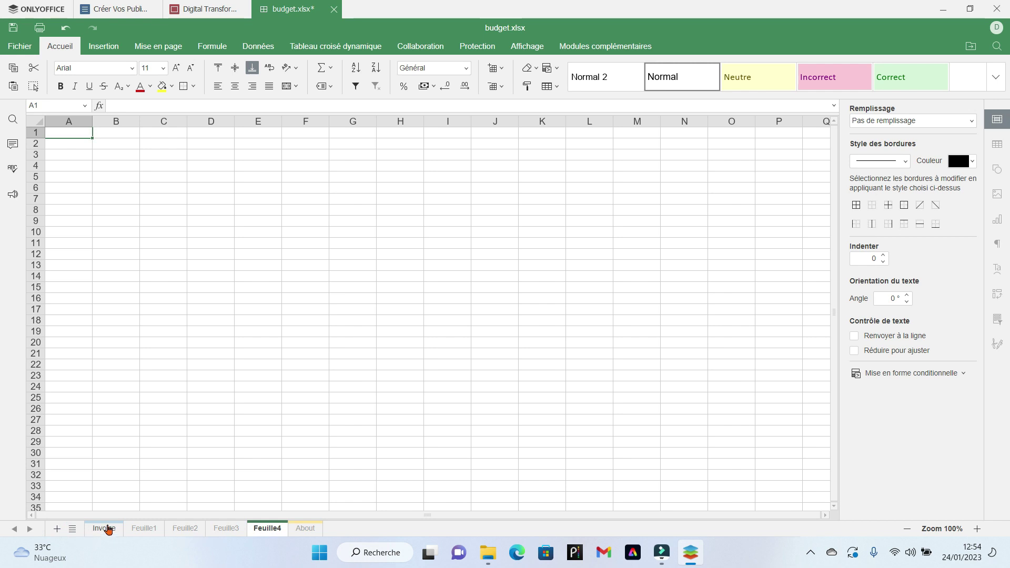
Step: Delete sheet Feuille2, then switch through Feuille4 back to the Invoice sheet
{"action": "right_click", "coordinate": [200, 531]}
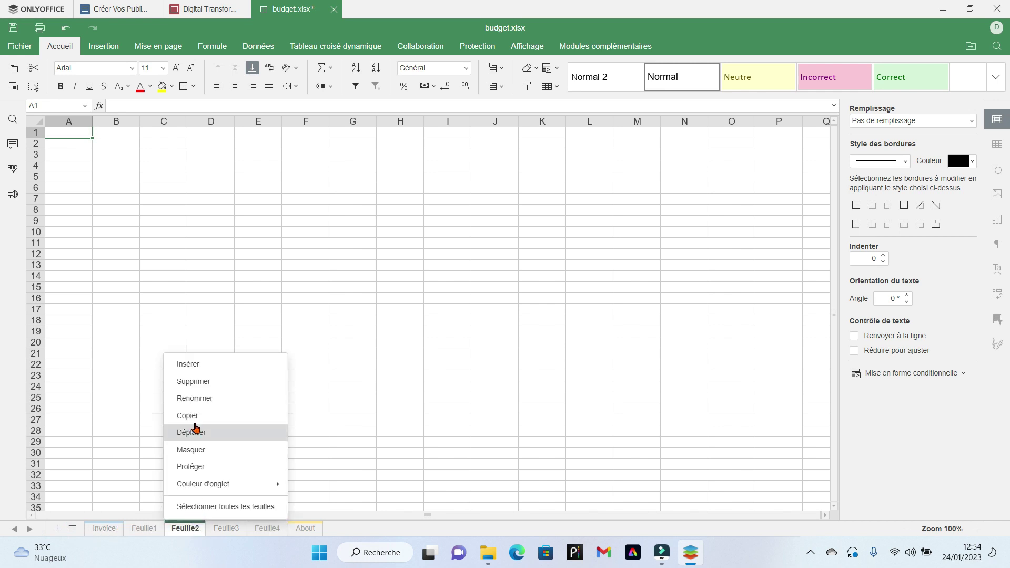
{"action": "left_click", "coordinate": [205, 383]}
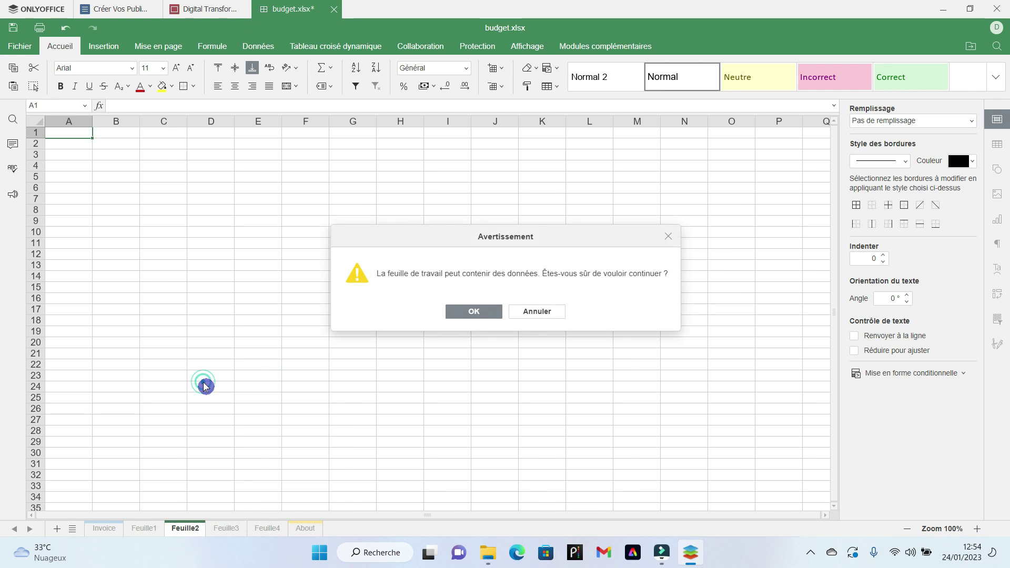
{"action": "left_click", "coordinate": [474, 312]}
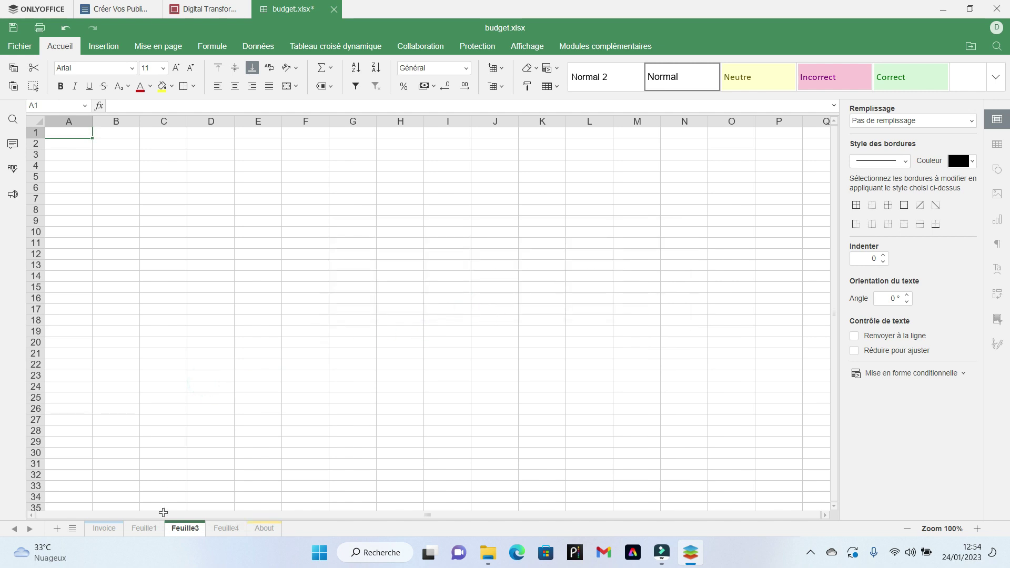
{"action": "left_click", "coordinate": [220, 531]}
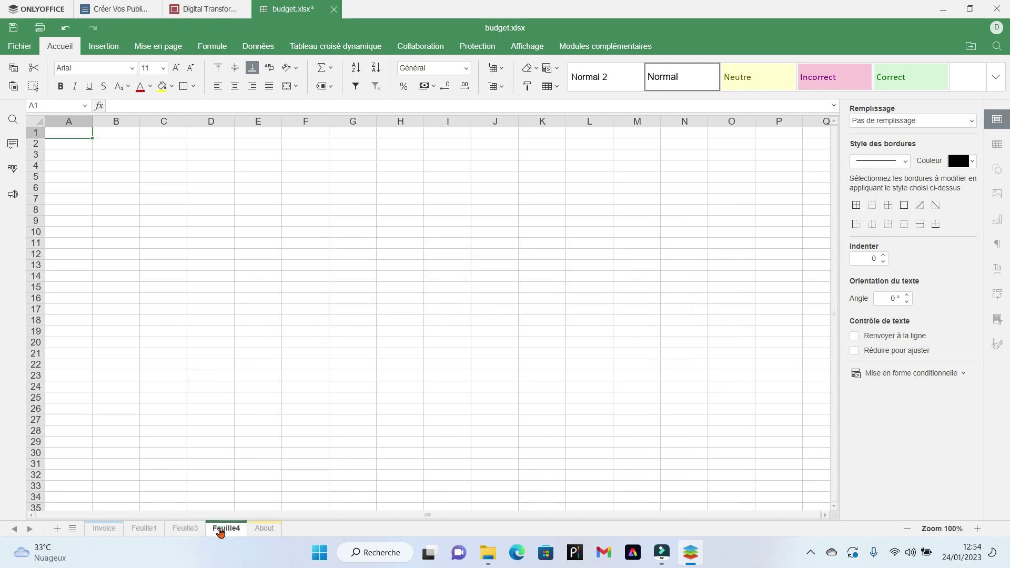
{"action": "left_click", "coordinate": [105, 529]}
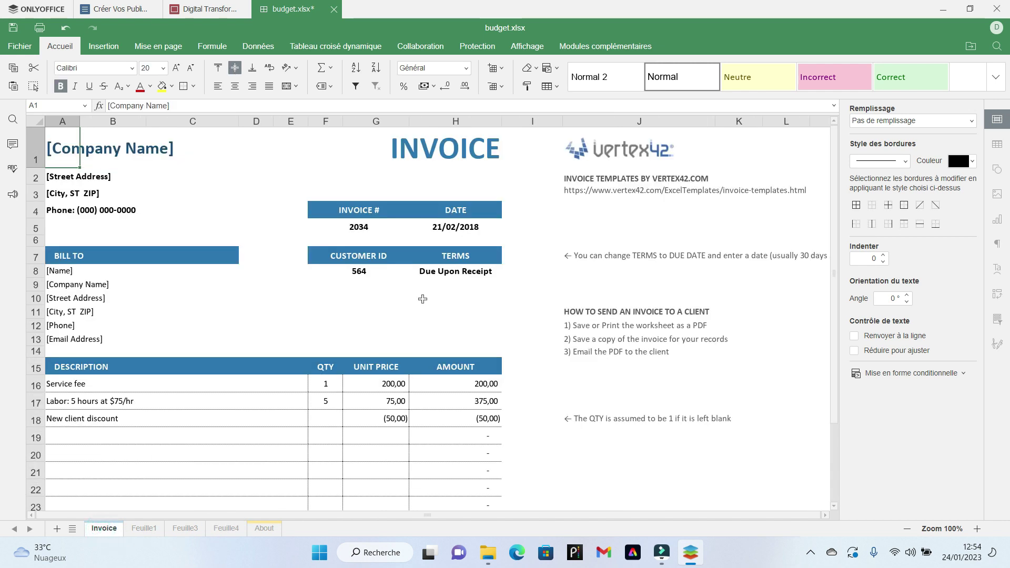
{"action": "scroll", "coordinate": [423, 299], "scroll_direction": "down", "scroll_amount": 5}
Step: Select the invoice total in cell H34, scroll back up, and return to the start page
{"action": "left_click", "coordinate": [482, 432]}
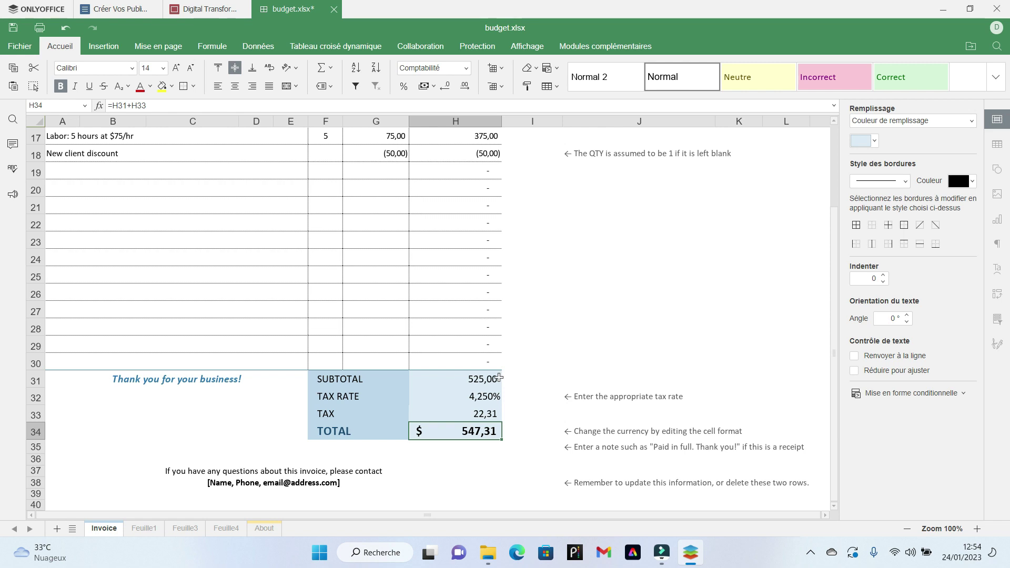
{"action": "scroll", "coordinate": [425, 334], "scroll_direction": "up", "scroll_amount": 3}
{"action": "scroll", "coordinate": [417, 320], "scroll_direction": "up", "scroll_amount": 2}
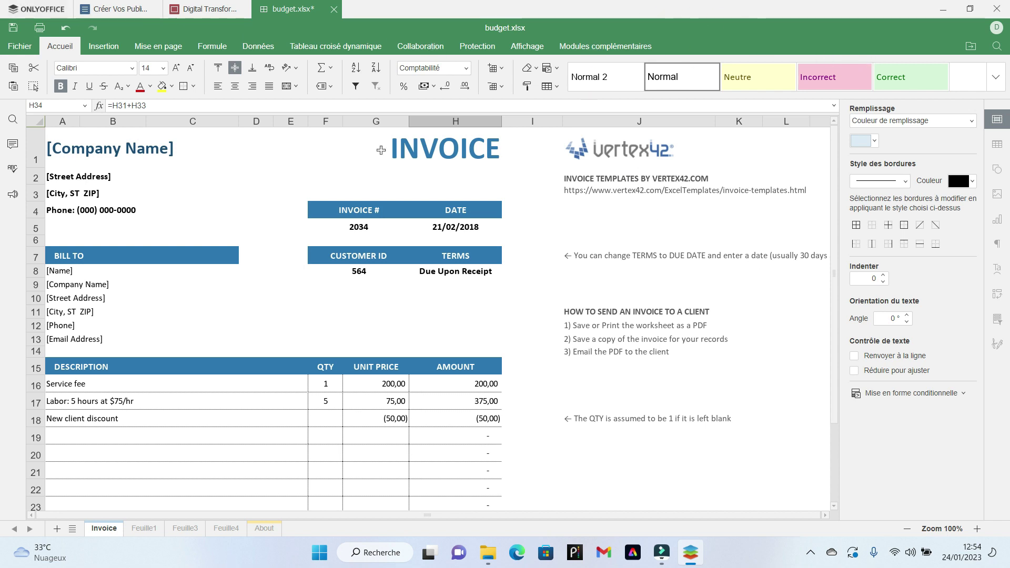
{"action": "left_click", "coordinate": [32, 7]}
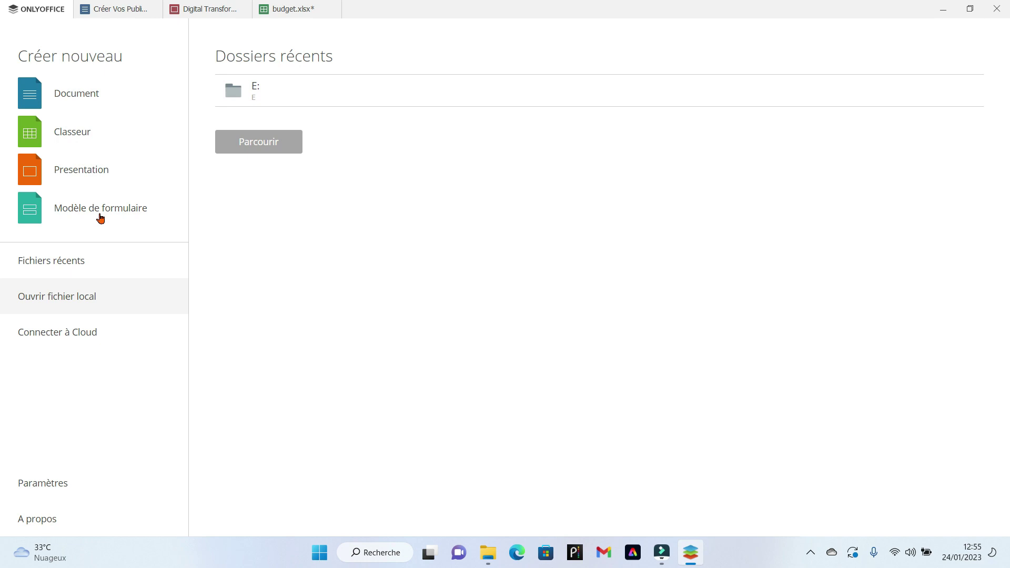
Step: Create a new form template and insert two Champ texte text fields
{"action": "left_click", "coordinate": [100, 218]}
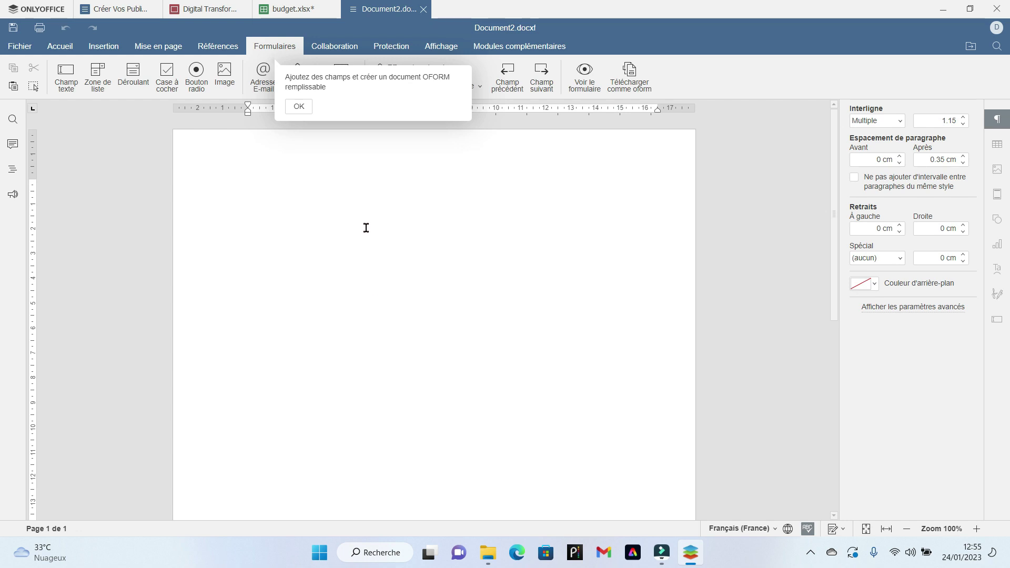
{"action": "left_click", "coordinate": [302, 106]}
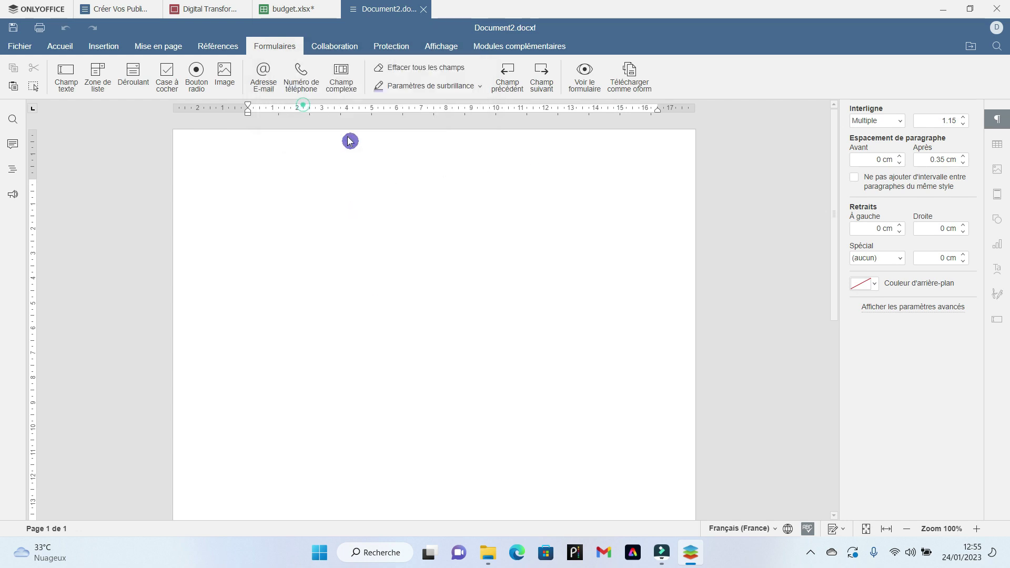
{"action": "left_click", "coordinate": [67, 63]}
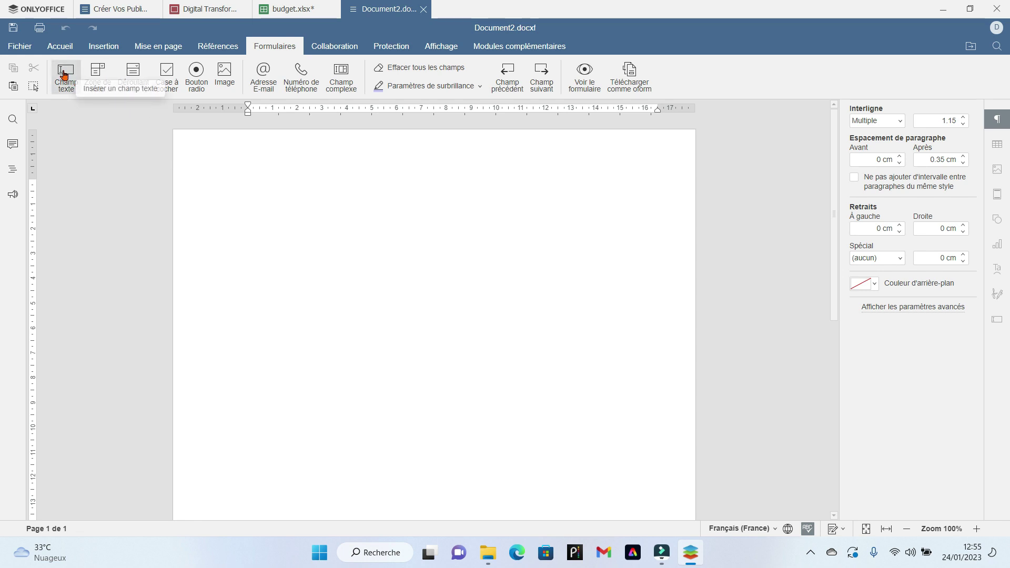
{"action": "left_click", "coordinate": [65, 74]}
{"action": "left_click", "coordinate": [339, 219]}
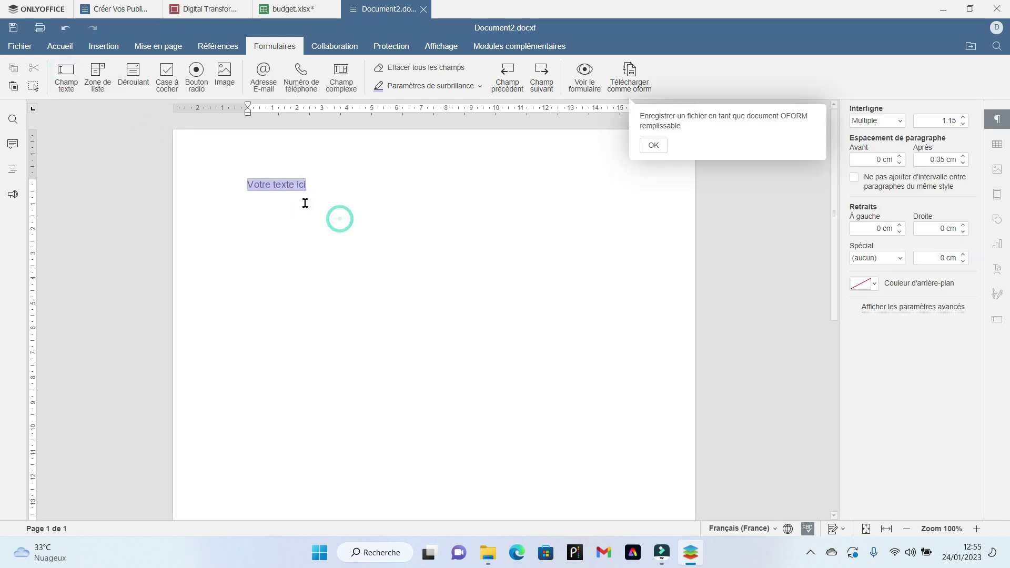
{"action": "left_click", "coordinate": [308, 227]}
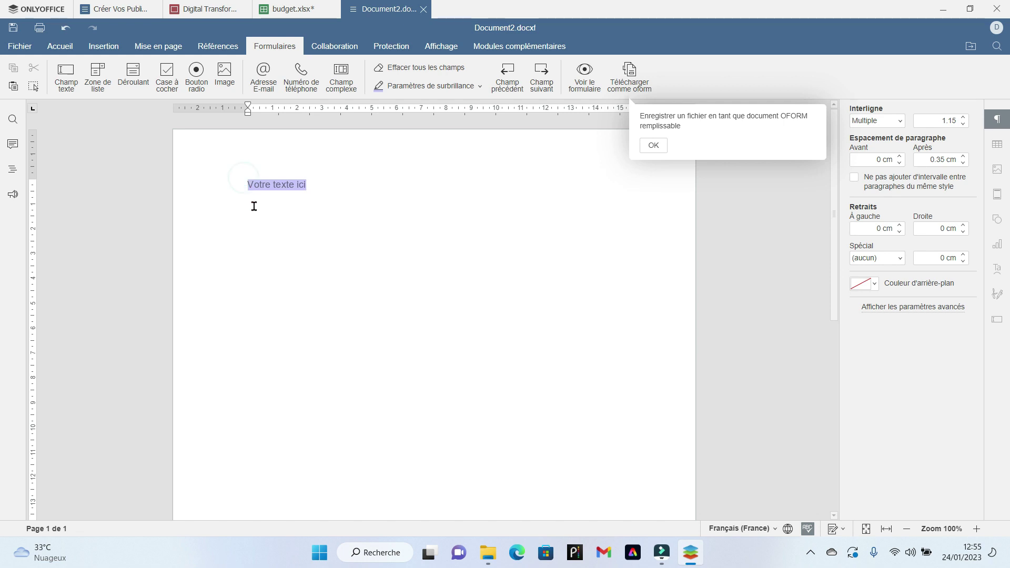
{"action": "left_click", "coordinate": [62, 72]}
{"action": "left_click", "coordinate": [428, 313]}
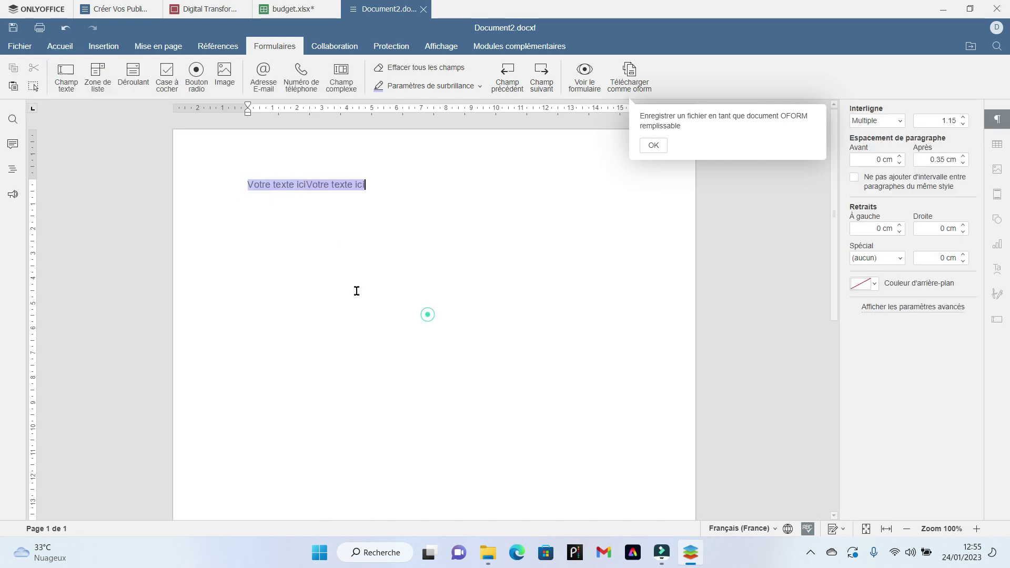
Step: Add a Zone de liste dropdown field, view its options, then return to the start page
{"action": "left_click", "coordinate": [95, 77]}
{"action": "left_click", "coordinate": [450, 260]}
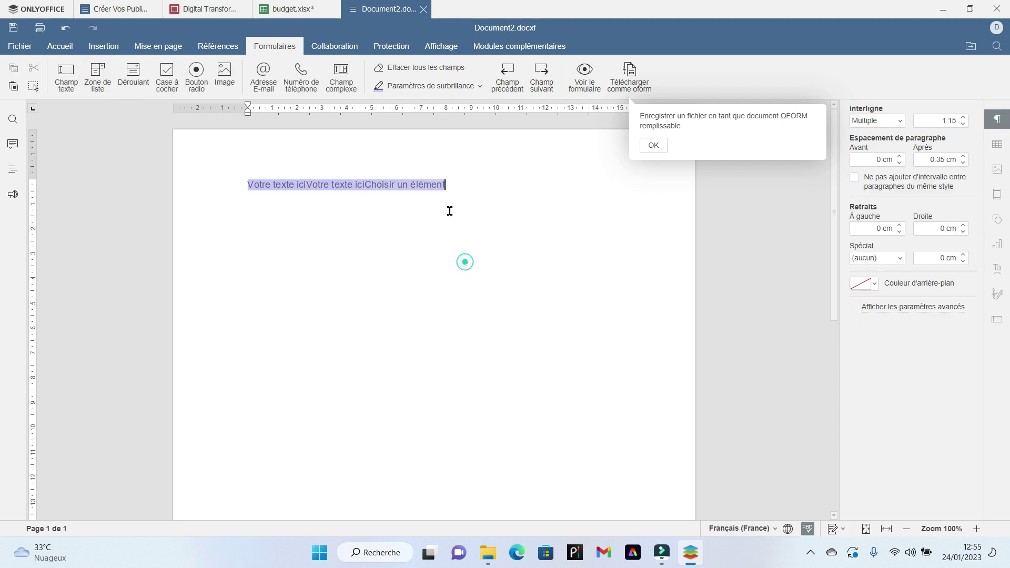
{"action": "left_click", "coordinate": [449, 185]}
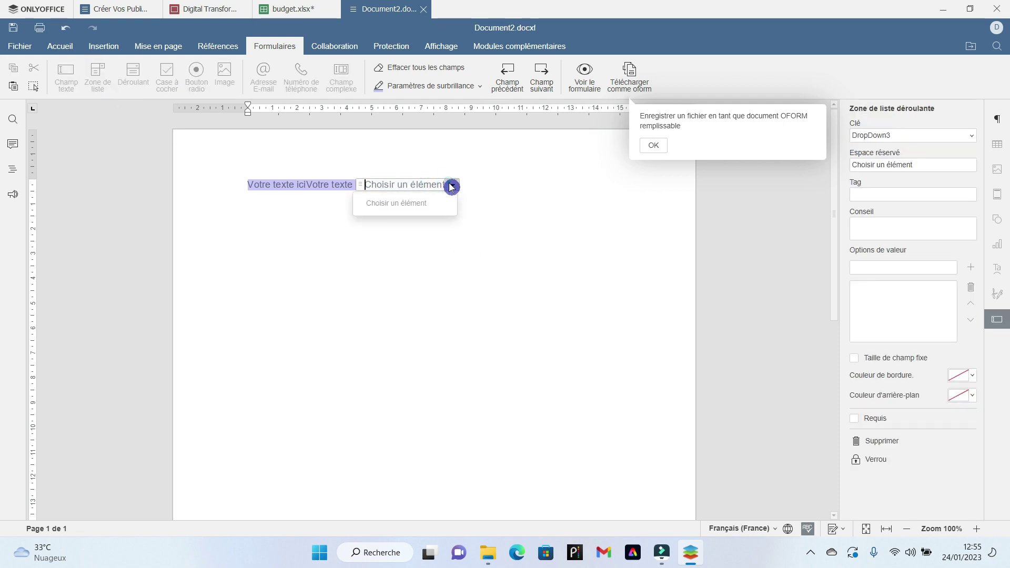
{"action": "left_click", "coordinate": [380, 336]}
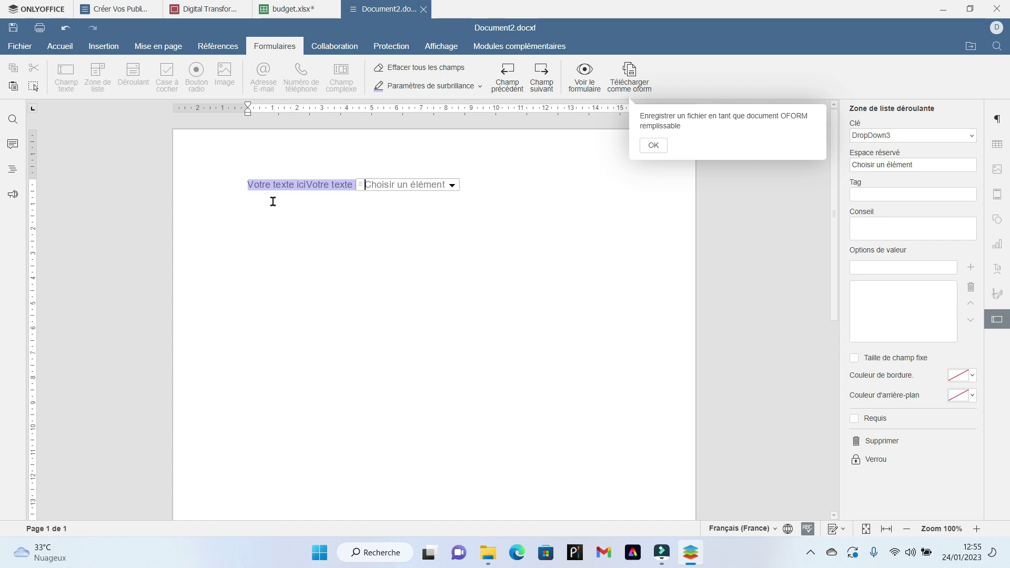
{"action": "key", "text": "ctrl+Tab"}
Step: Open Paramètres and check the interface language, keeping Français
{"action": "left_click", "coordinate": [81, 494]}
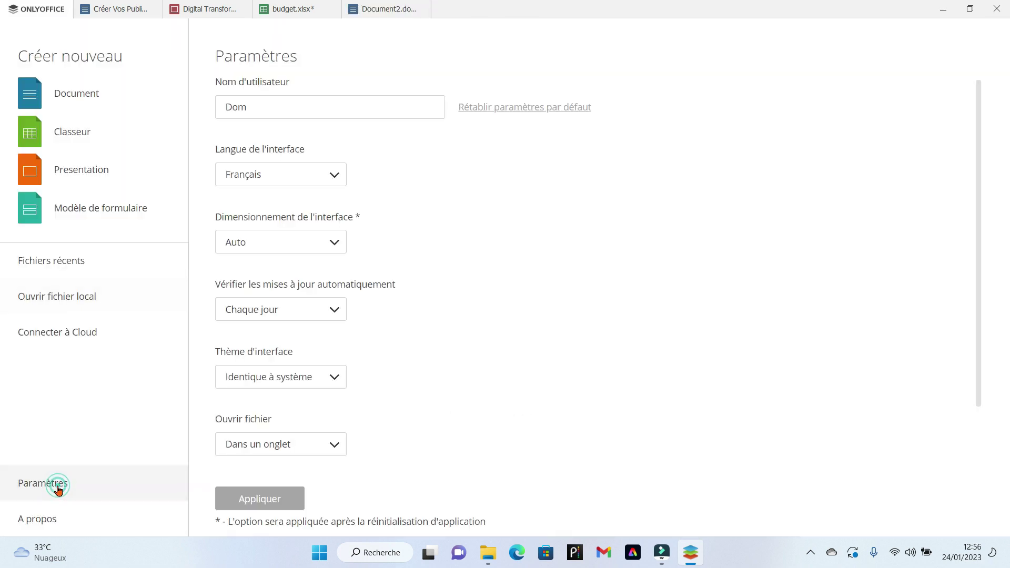
{"action": "scroll", "coordinate": [455, 280], "scroll_direction": "down", "scroll_amount": 1}
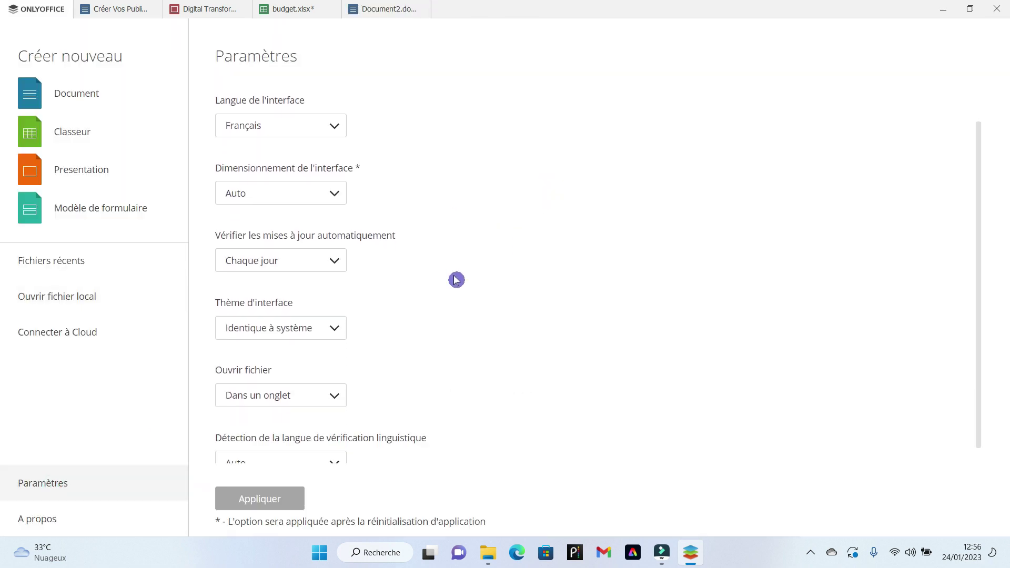
{"action": "scroll", "coordinate": [456, 279], "scroll_direction": "up", "scroll_amount": 1}
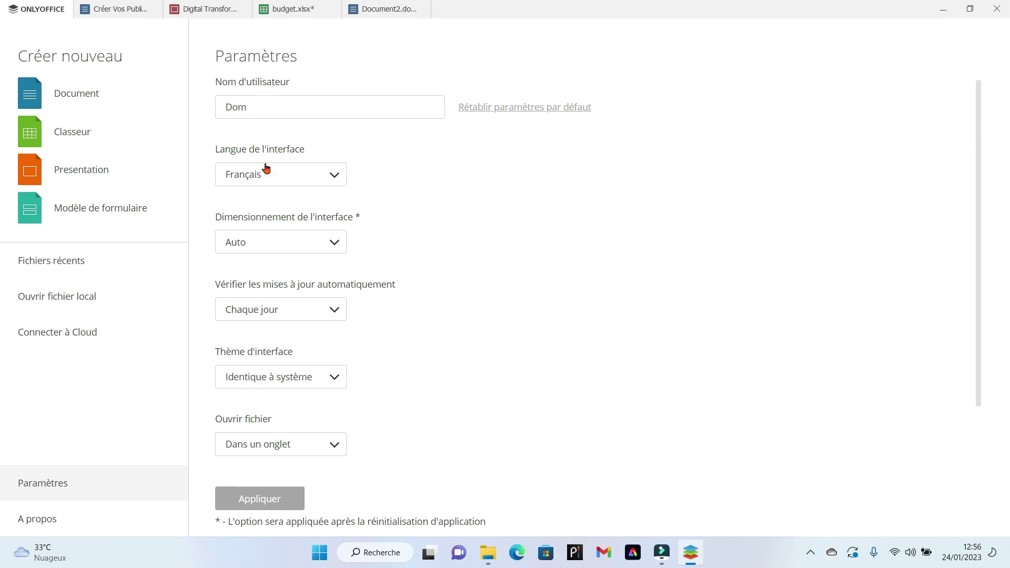
{"action": "left_click", "coordinate": [338, 179]}
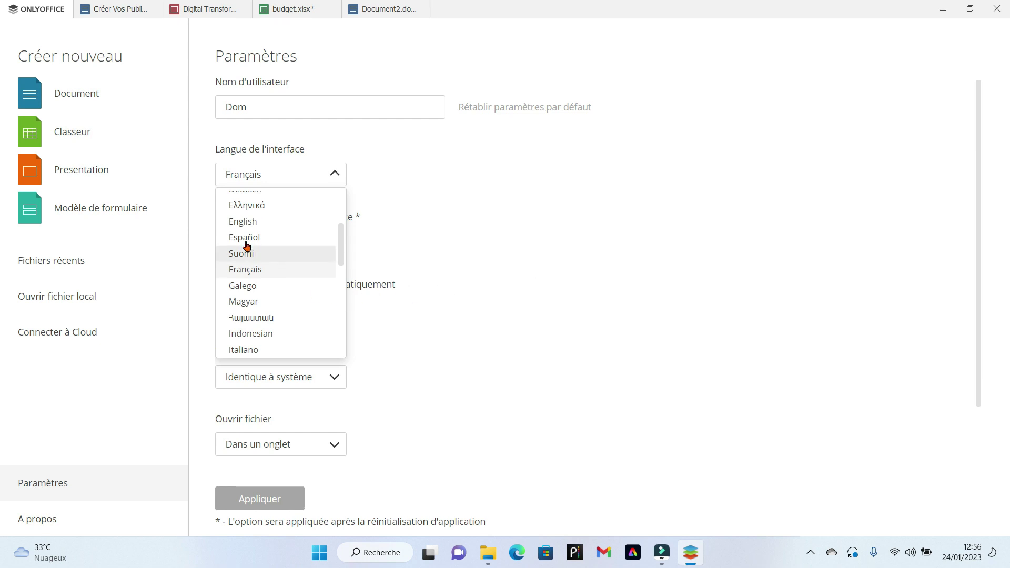
{"action": "left_click", "coordinate": [568, 255]}
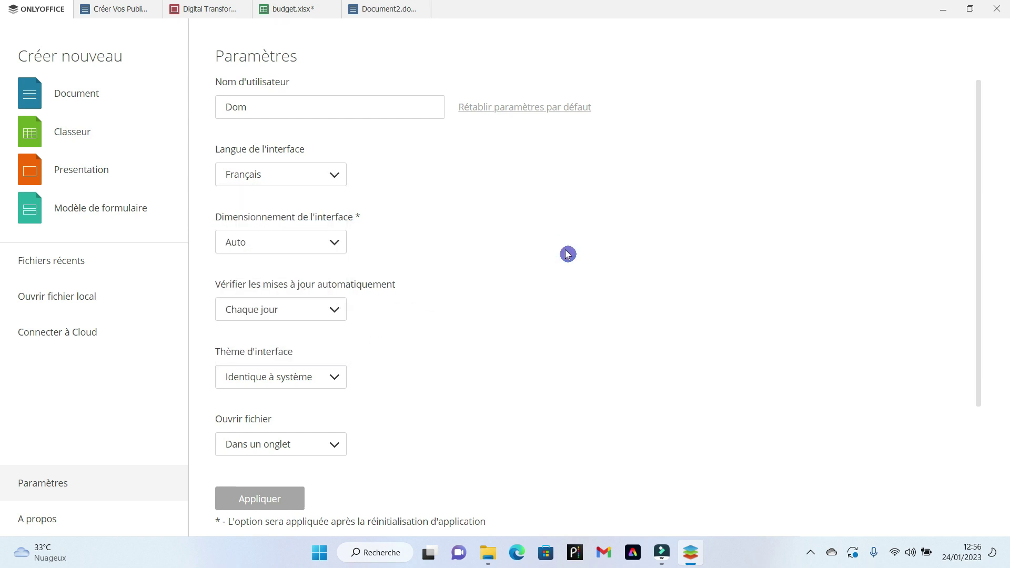
Step: Switch the interface theme to Sombre and apply it
{"action": "left_click", "coordinate": [335, 377]}
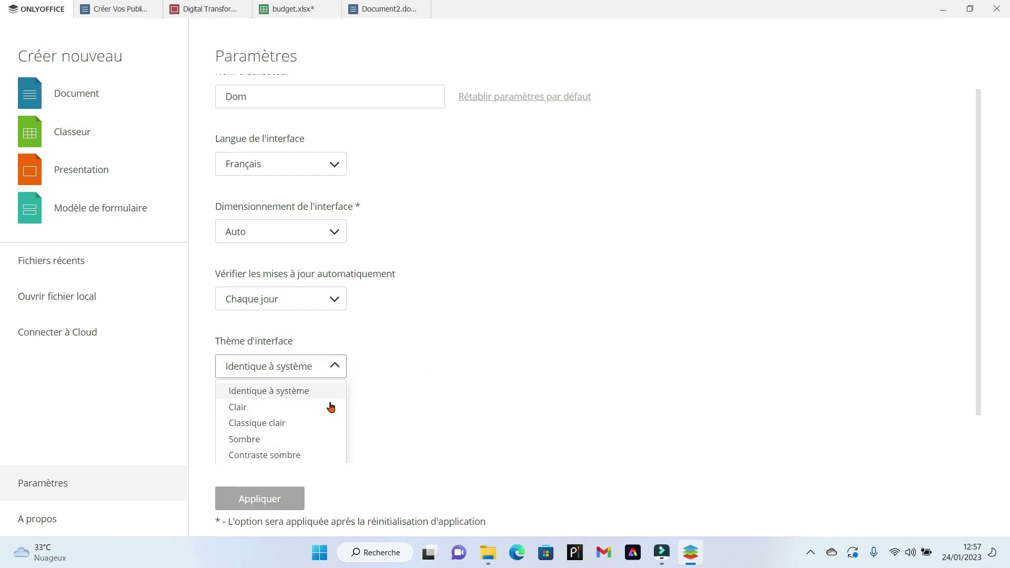
{"action": "left_click", "coordinate": [259, 438]}
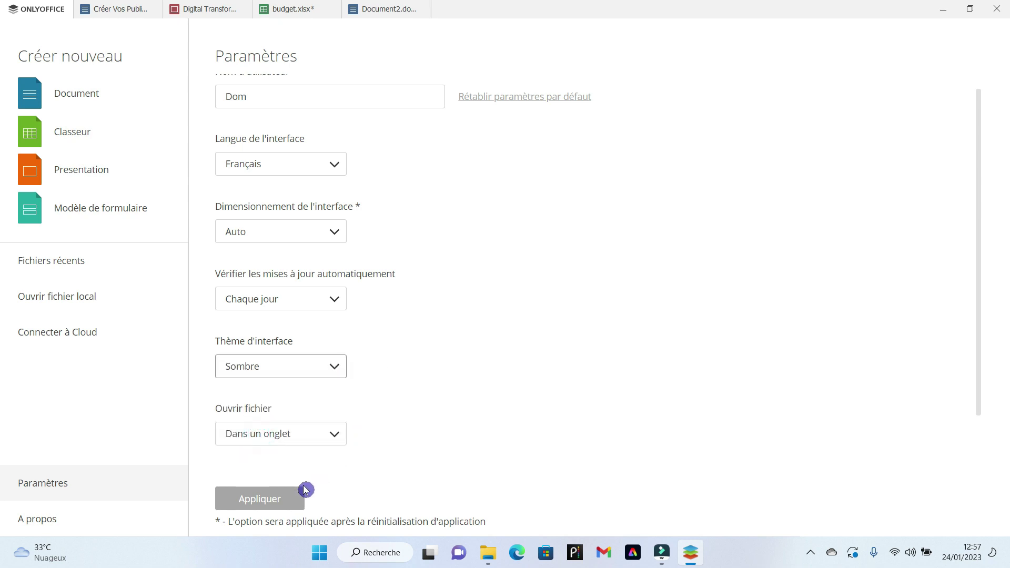
{"action": "left_click", "coordinate": [276, 498]}
{"action": "scroll", "coordinate": [468, 300], "scroll_direction": "up", "scroll_amount": 1}
{"action": "scroll", "coordinate": [476, 287], "scroll_direction": "down", "scroll_amount": 1}
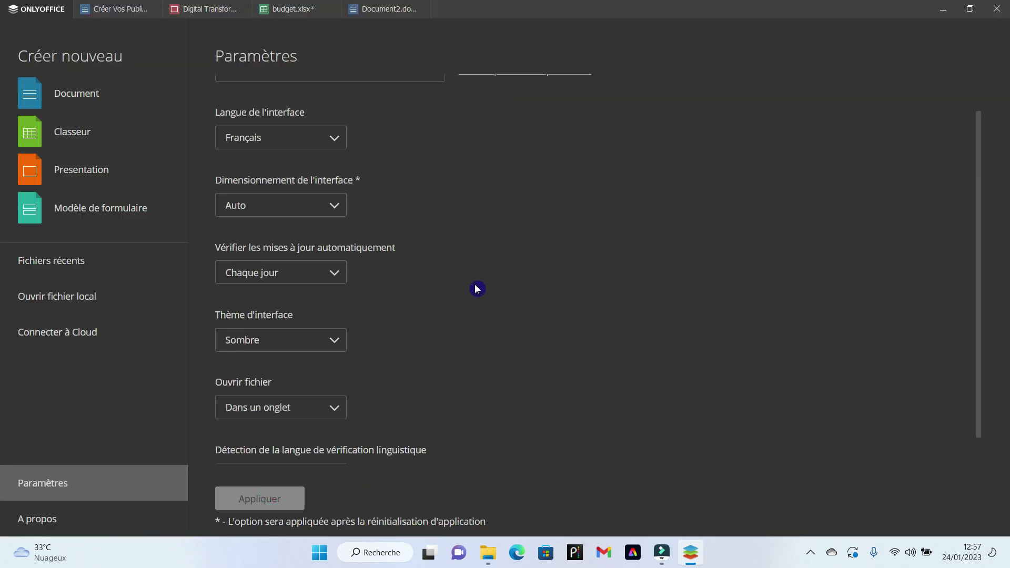
{"action": "scroll", "coordinate": [579, 274], "scroll_direction": "down", "scroll_amount": 1}
{"action": "scroll", "coordinate": [474, 247], "scroll_direction": "up", "scroll_amount": 2}
Step: View the open document, presentation and budget.xlsx tabs in the dark theme, then return to Paramètres
{"action": "left_click", "coordinate": [112, 9]}
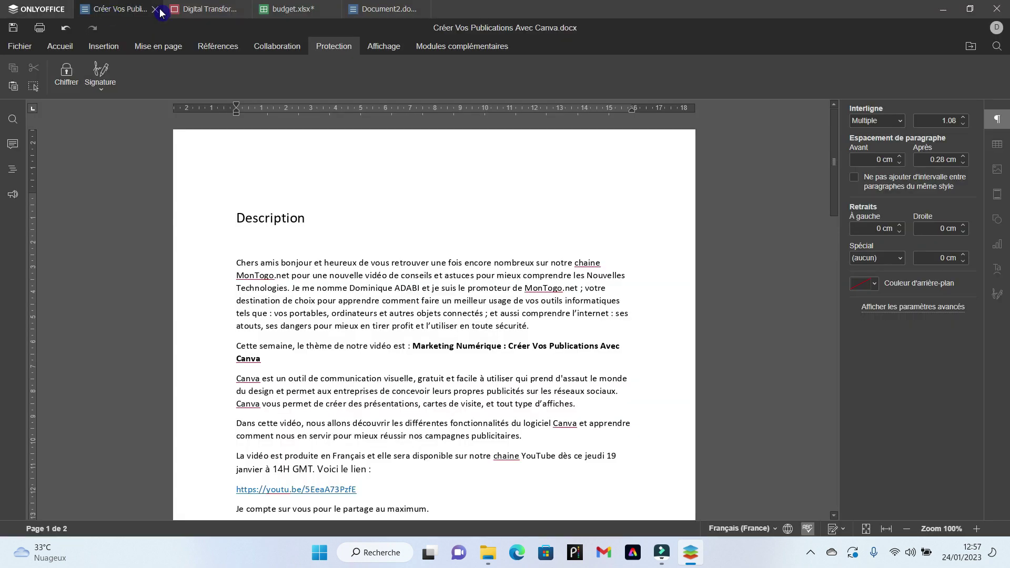
{"action": "left_click", "coordinate": [173, 10]}
{"action": "left_click", "coordinate": [304, 10]}
{"action": "left_click", "coordinate": [207, 10]}
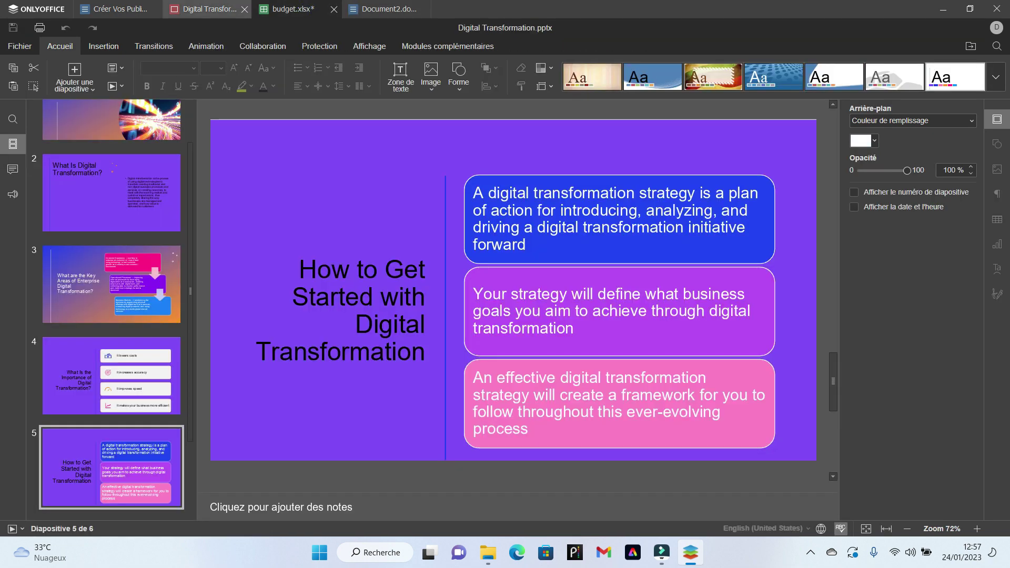
{"action": "left_click", "coordinate": [121, 10]}
{"action": "left_click", "coordinate": [45, 10]}
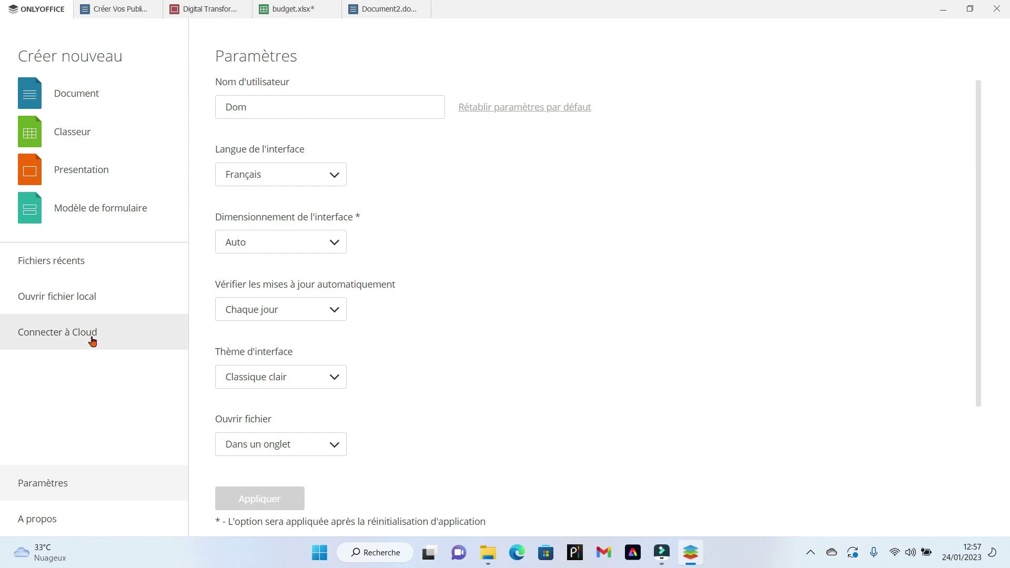
Step: Show the Connecter au cloud provider list, then create a new blank text document, Document3.docx
{"action": "left_click", "coordinate": [98, 364]}
{"action": "left_click", "coordinate": [86, 338]}
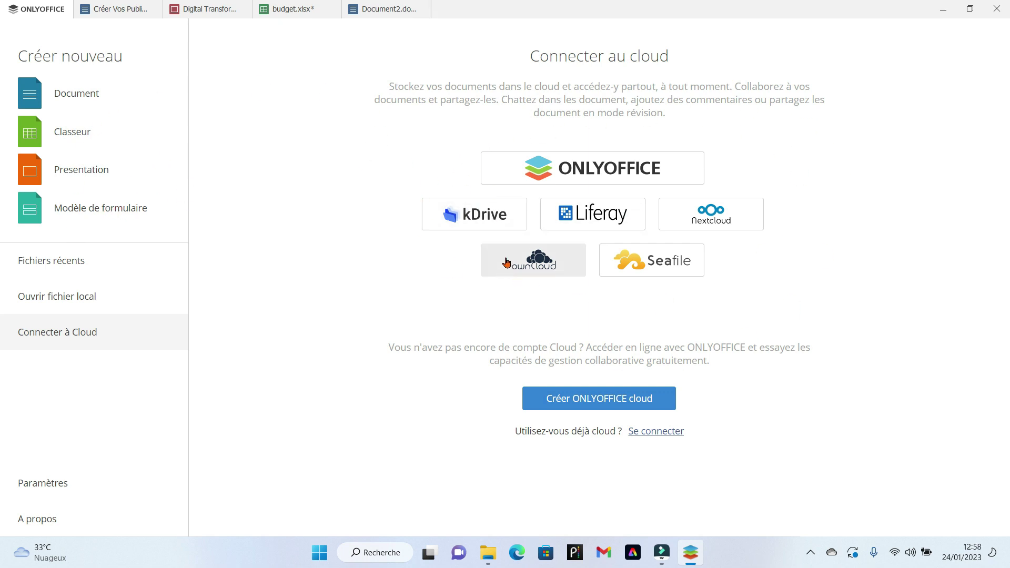
{"action": "left_click", "coordinate": [811, 257]}
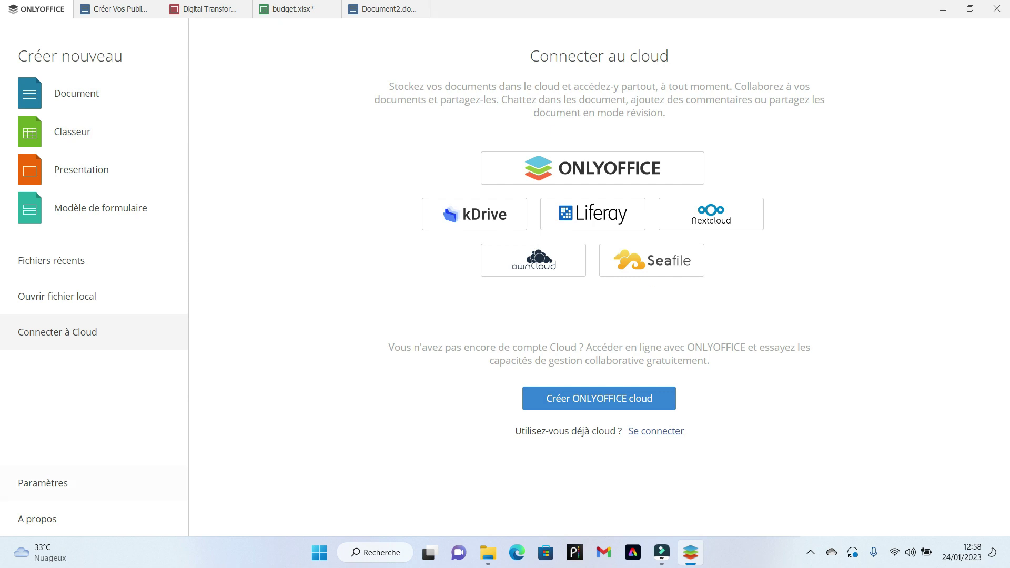
{"action": "left_click", "coordinate": [79, 92]}
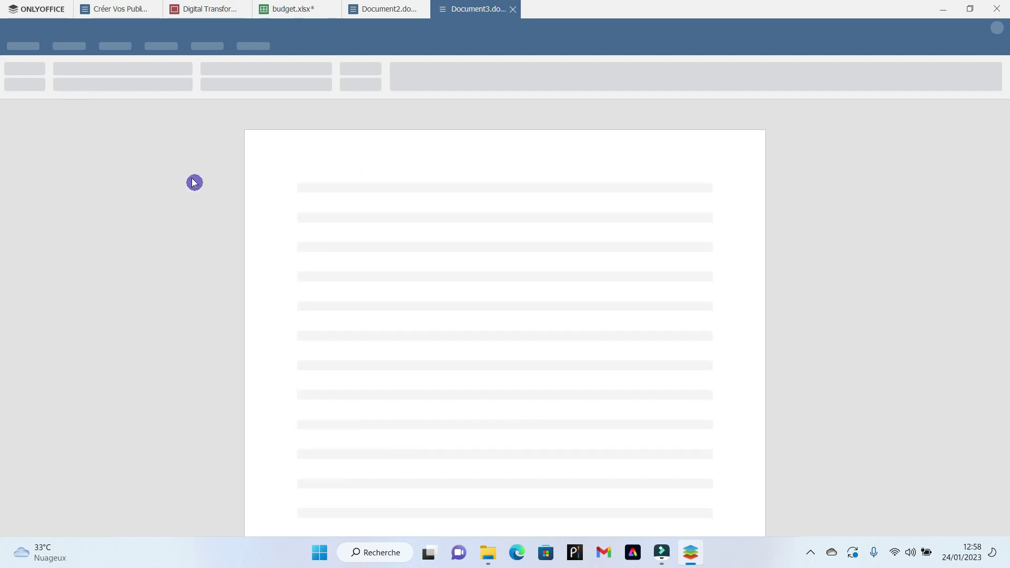